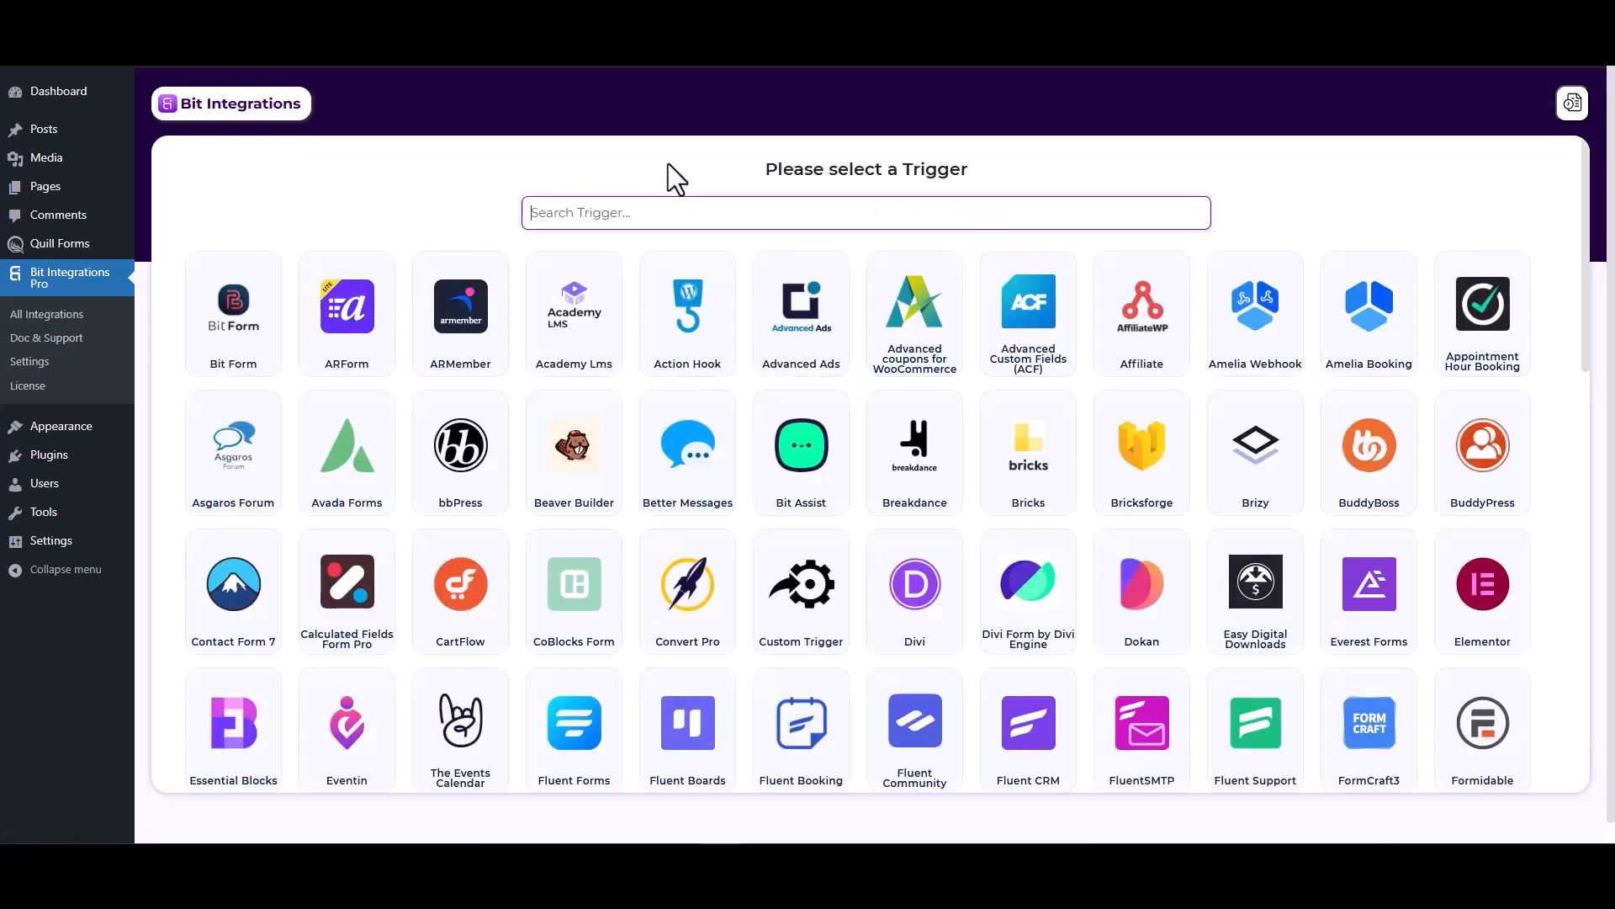
- Set Quill Forms with the Form Submission event as the trigger and fetch a test submission
{"action": "type", "text": "qui"}
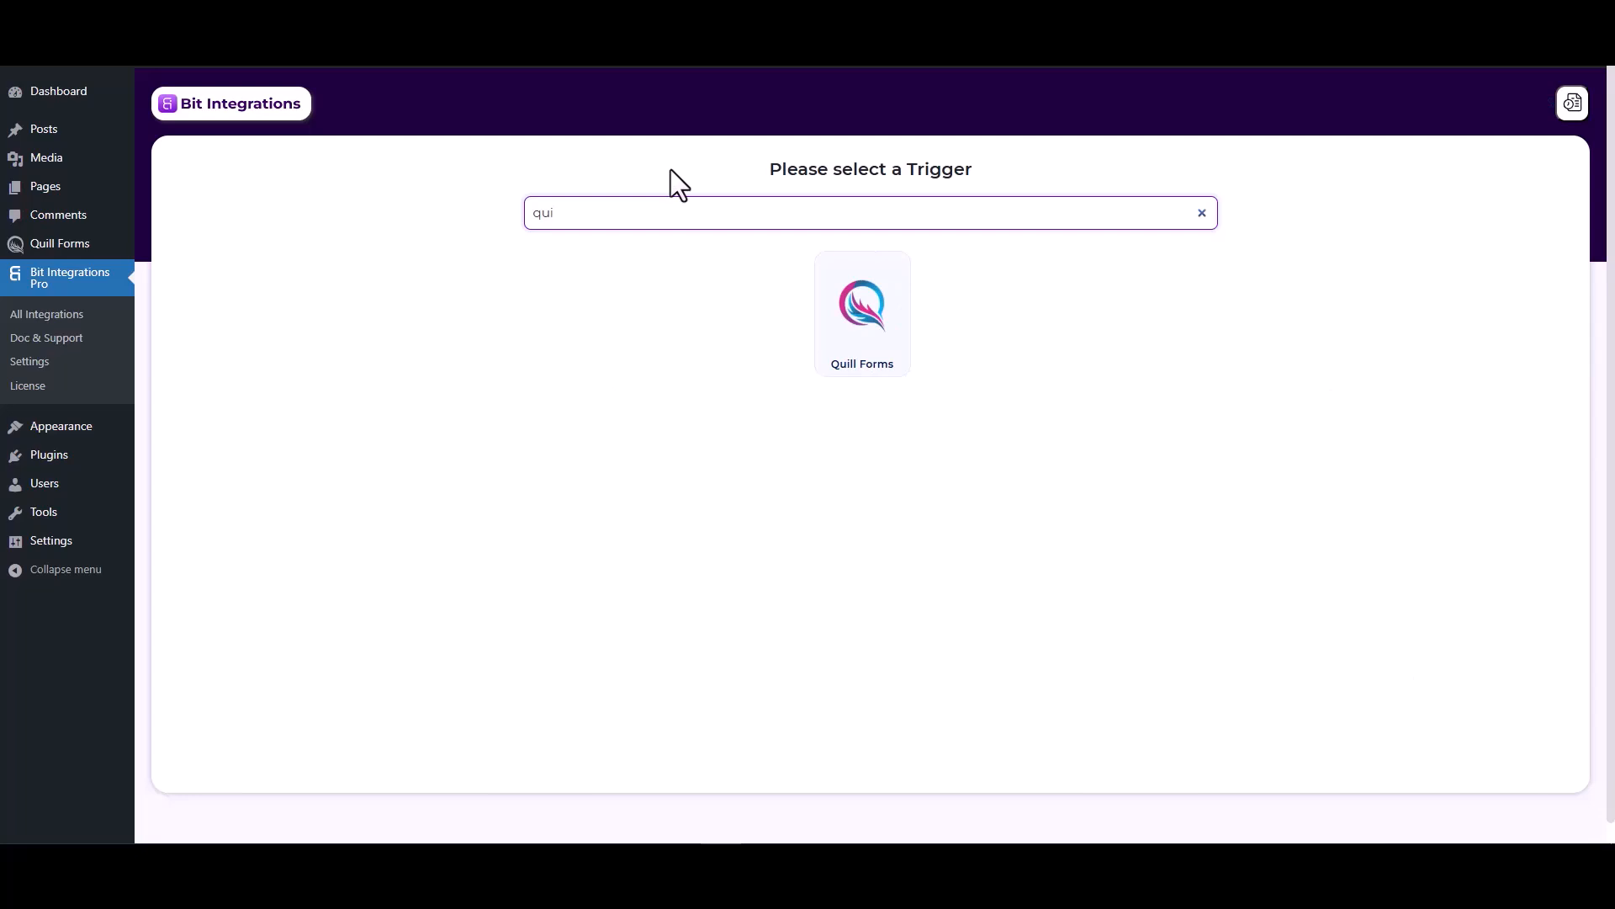
{"action": "left_click", "coordinate": [850, 334]}
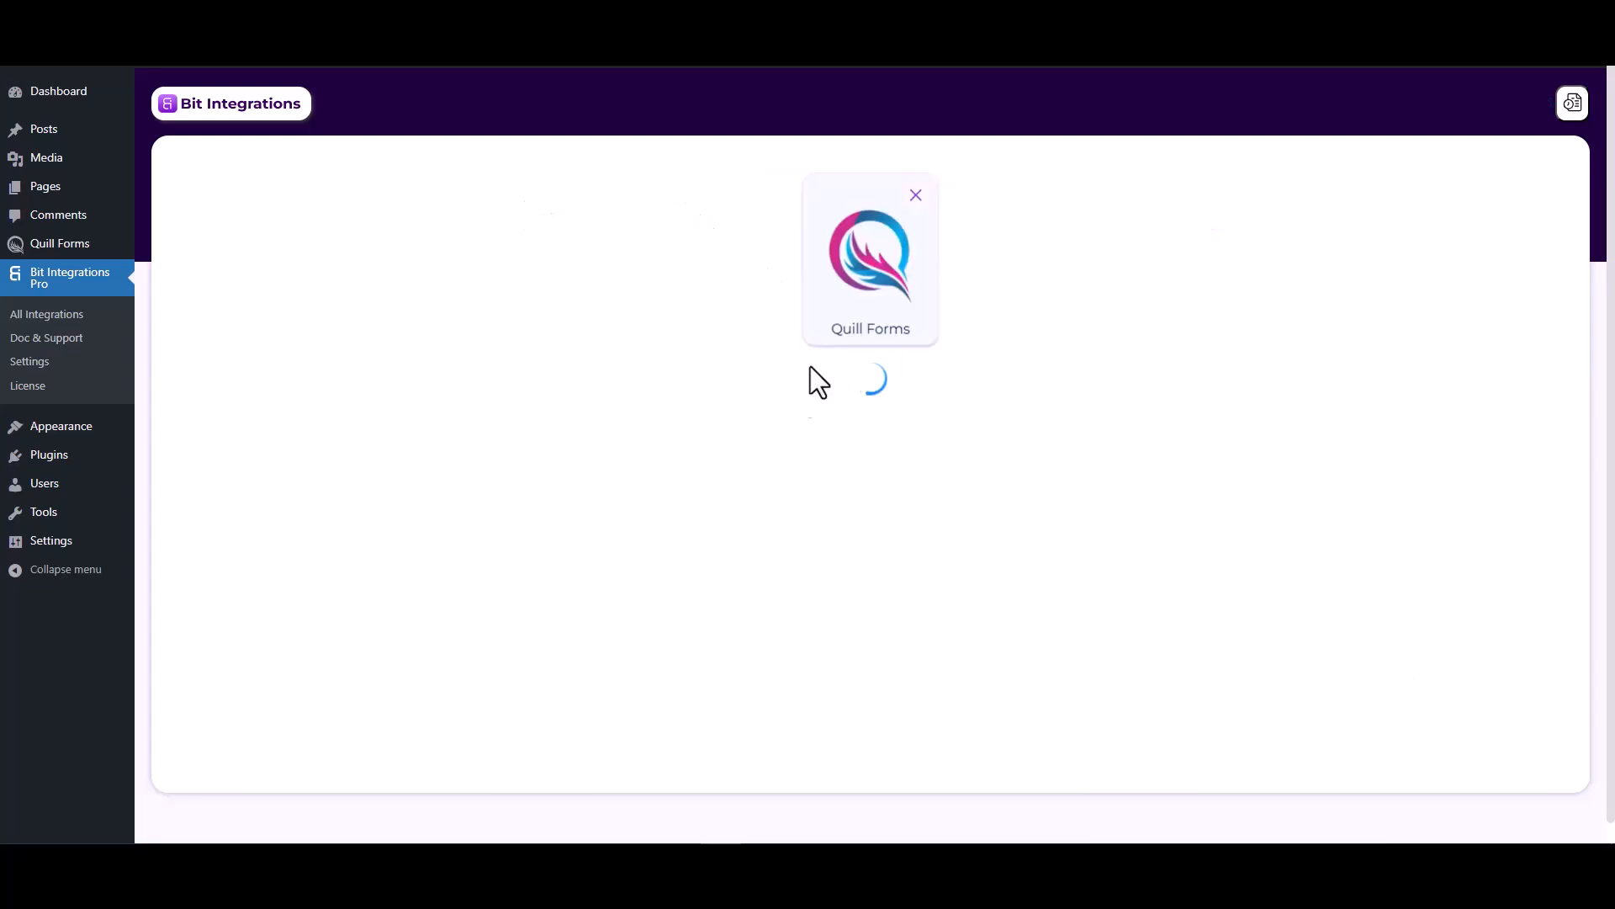
{"action": "left_click", "coordinate": [761, 413]}
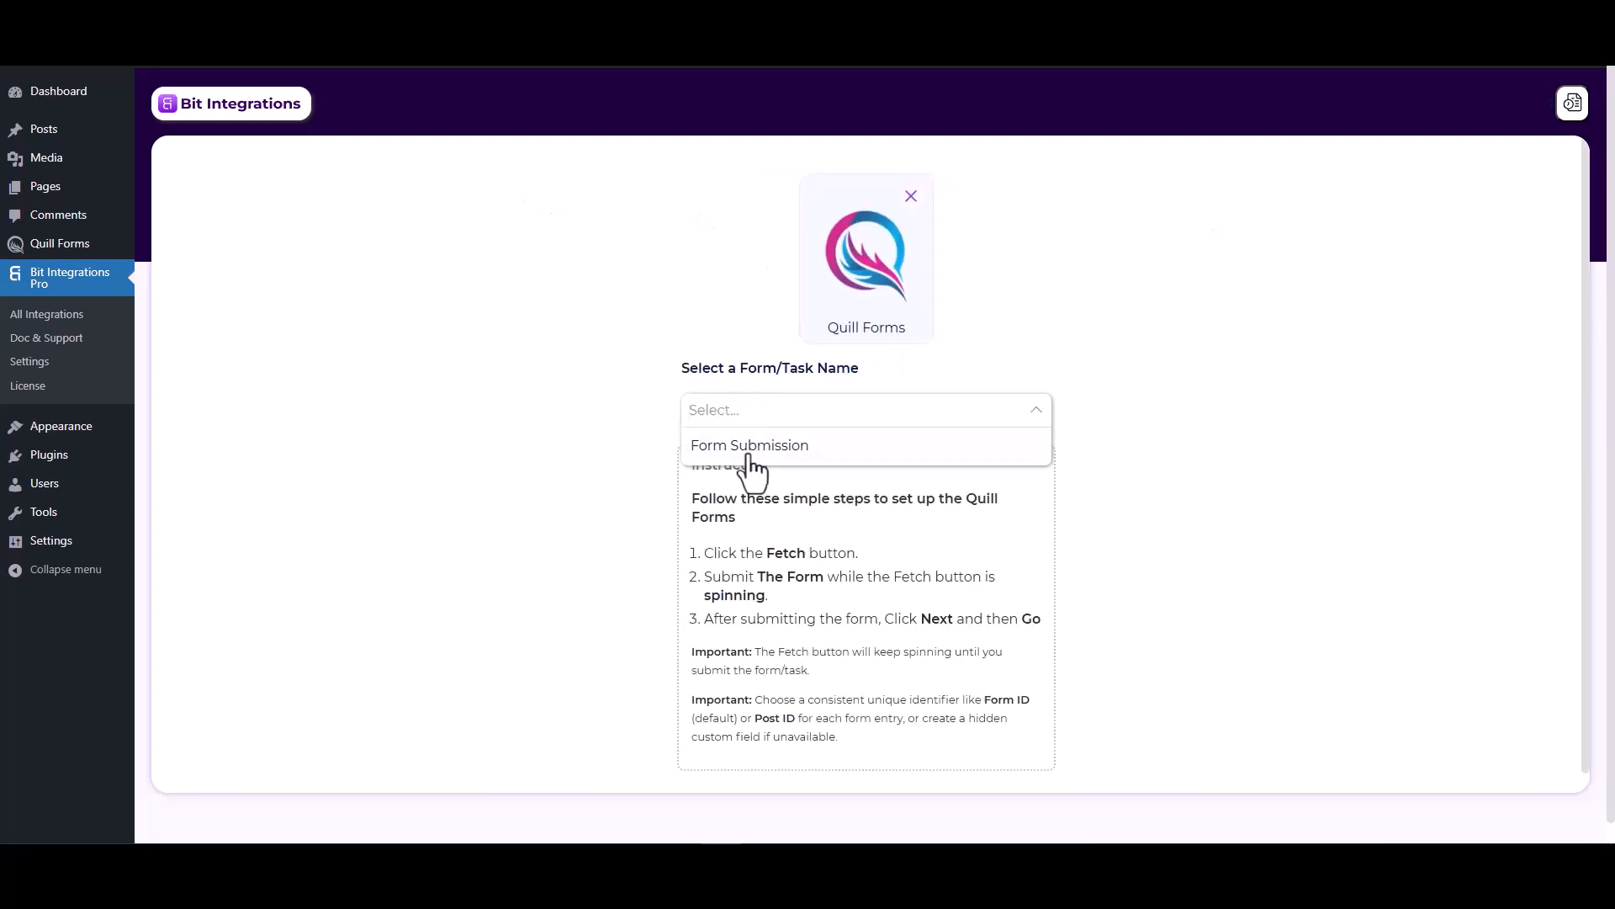
{"action": "left_click", "coordinate": [753, 453]}
{"action": "left_click", "coordinate": [862, 463]}
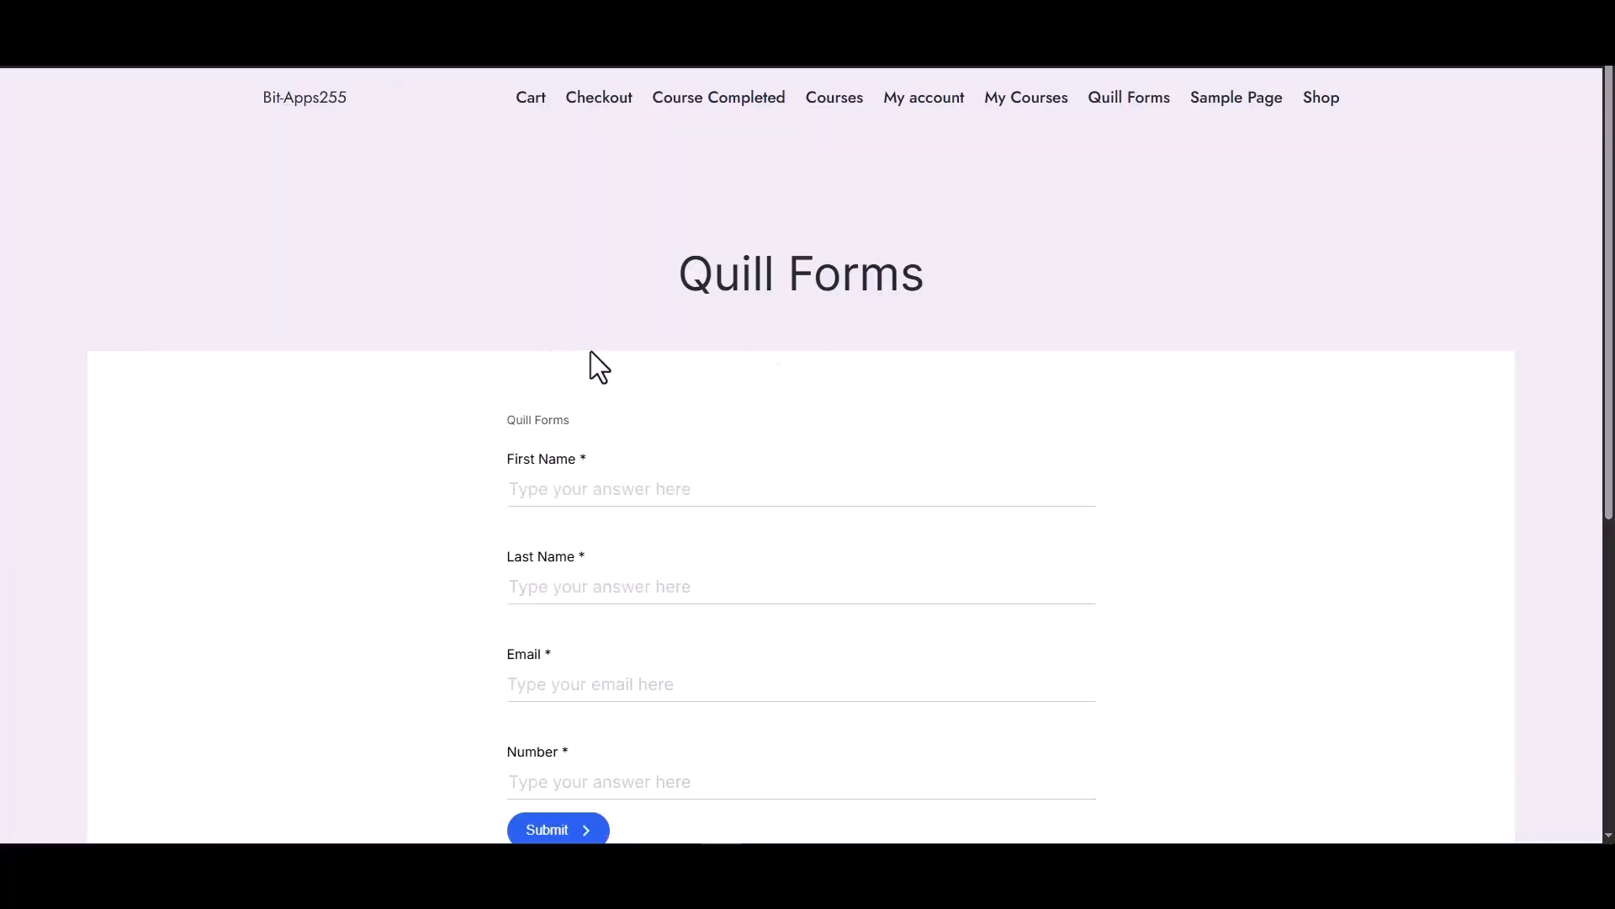
- Submit the Quill form with first name 'test', last name 'test-1', a sample e-mail and number 1234
{"action": "scroll", "coordinate": [591, 352], "scroll_direction": "down", "scroll_amount": 2}
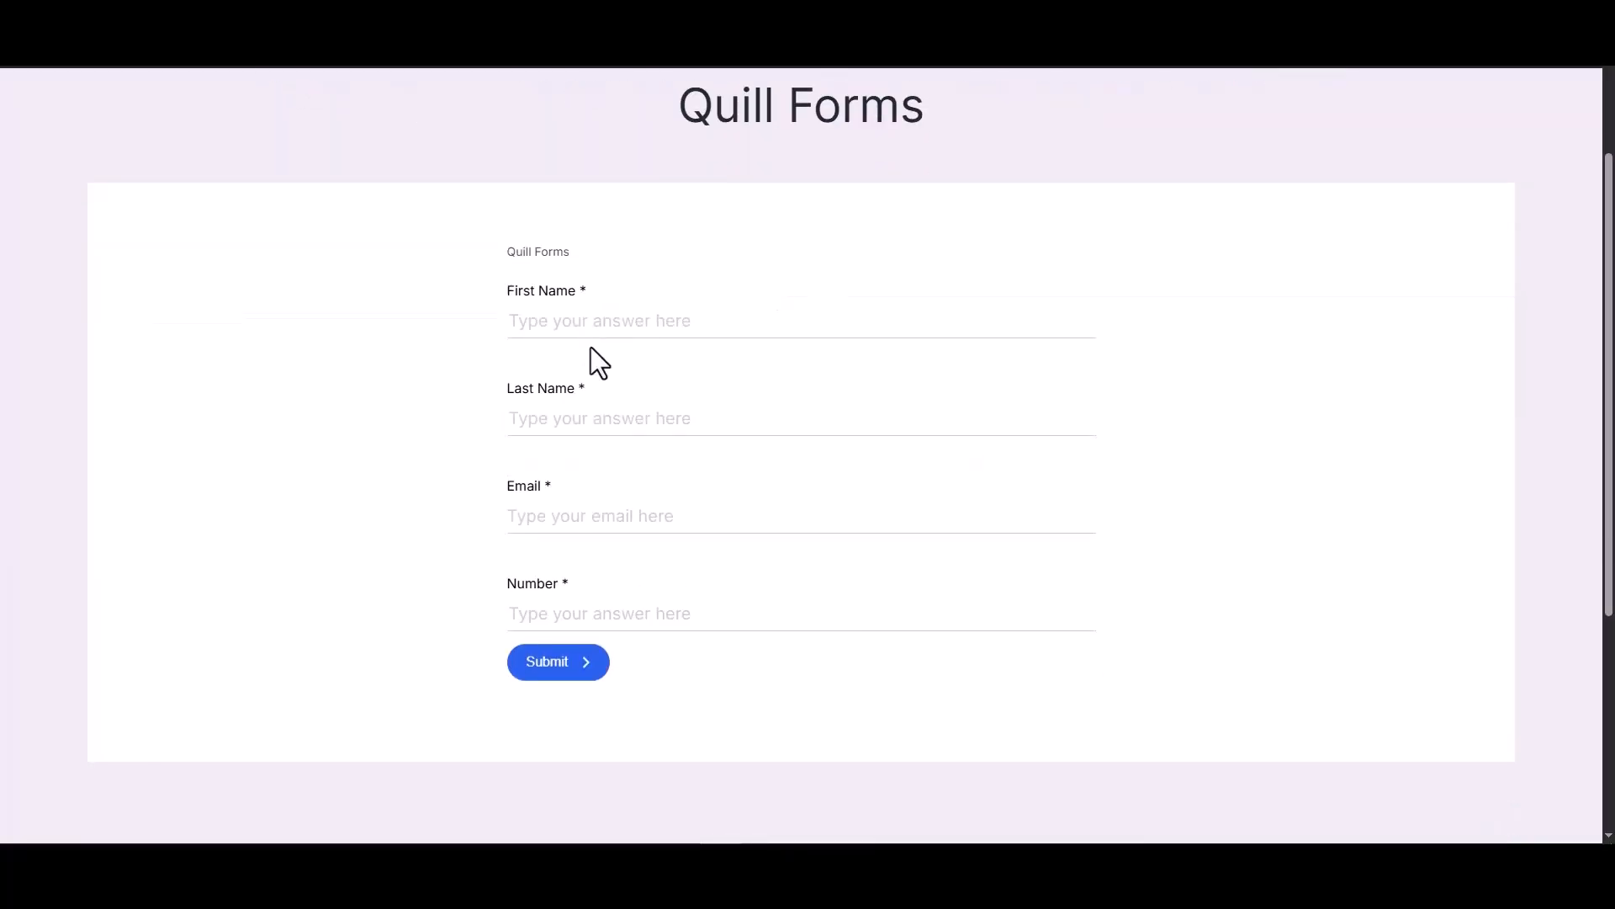
{"action": "left_click", "coordinate": [612, 330]}
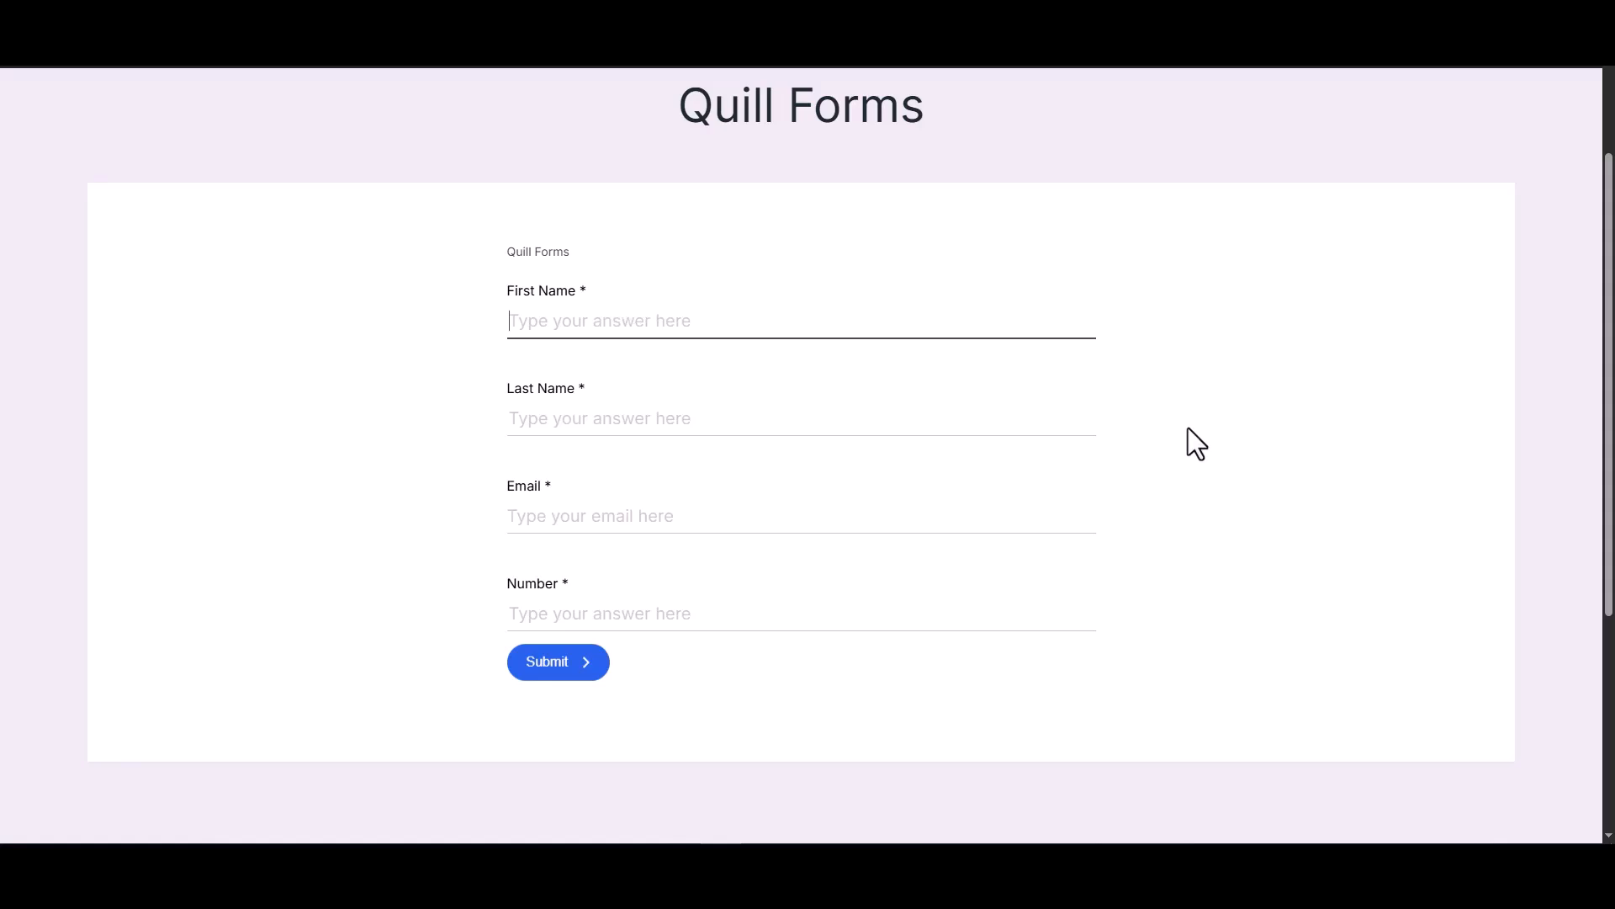
{"action": "type", "text": "test"}
{"action": "left_click", "coordinate": [1025, 420]}
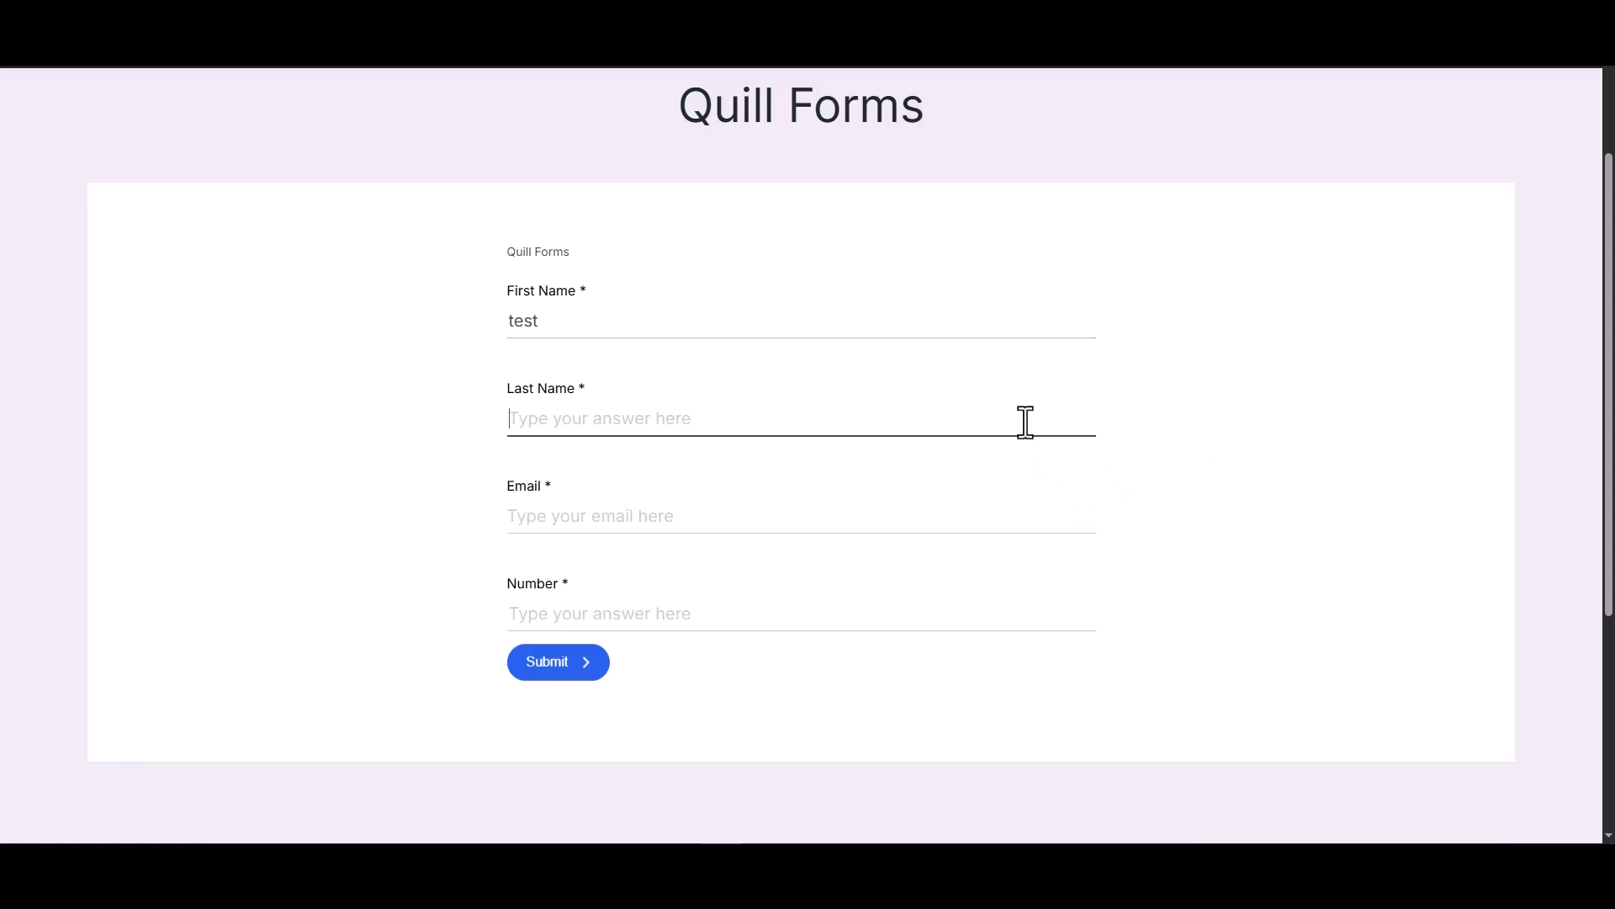
{"action": "type", "text": "test-1"}
{"action": "left_click", "coordinate": [730, 519]}
{"action": "type", "text": "test@gmail.com"}
{"action": "left_click", "coordinate": [761, 609]}
{"action": "type", "text": "1234"}
{"action": "left_click", "coordinate": [561, 669]}
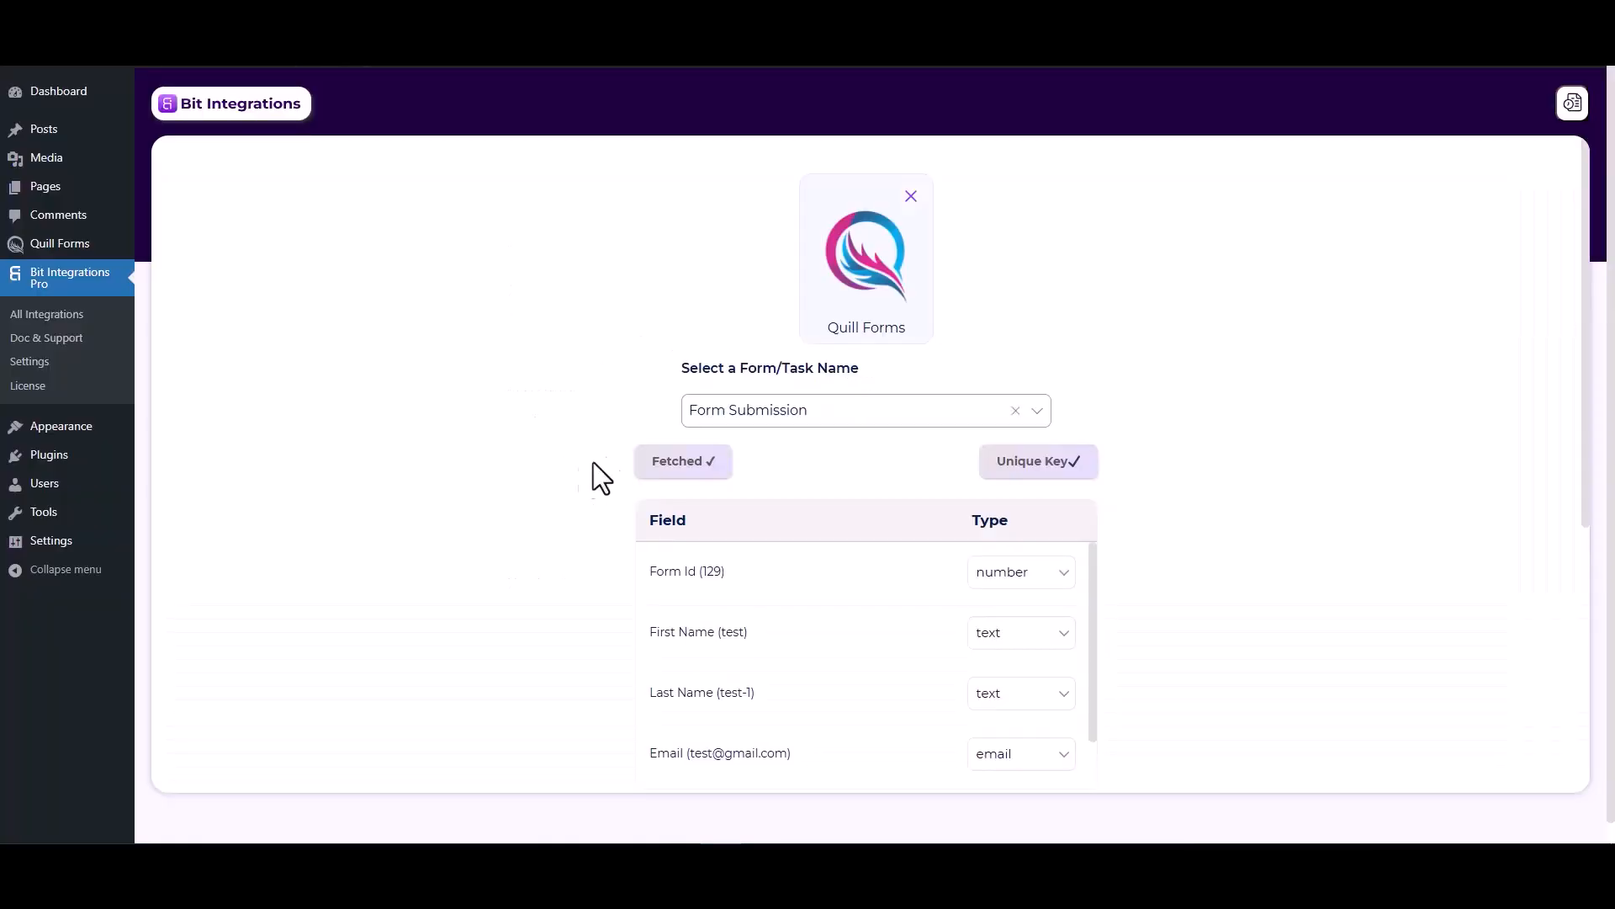
- Move on to Set Action and pick PerfexCRM as the action app
{"action": "scroll", "coordinate": [954, 477], "scroll_direction": "down", "scroll_amount": 2}
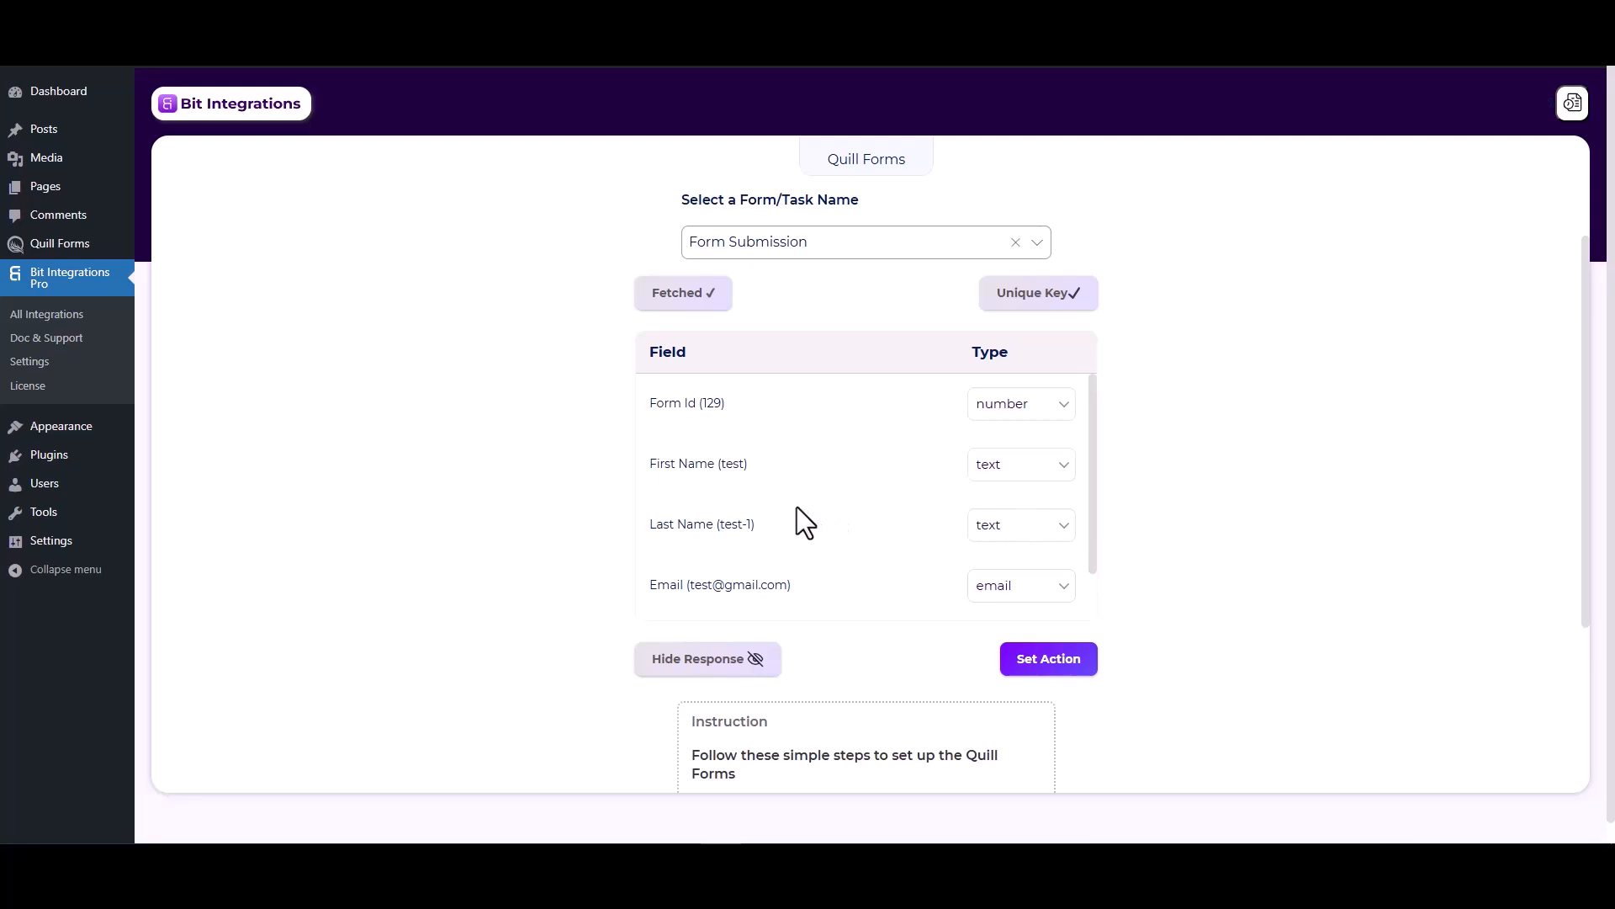
{"action": "left_click", "coordinate": [1023, 663]}
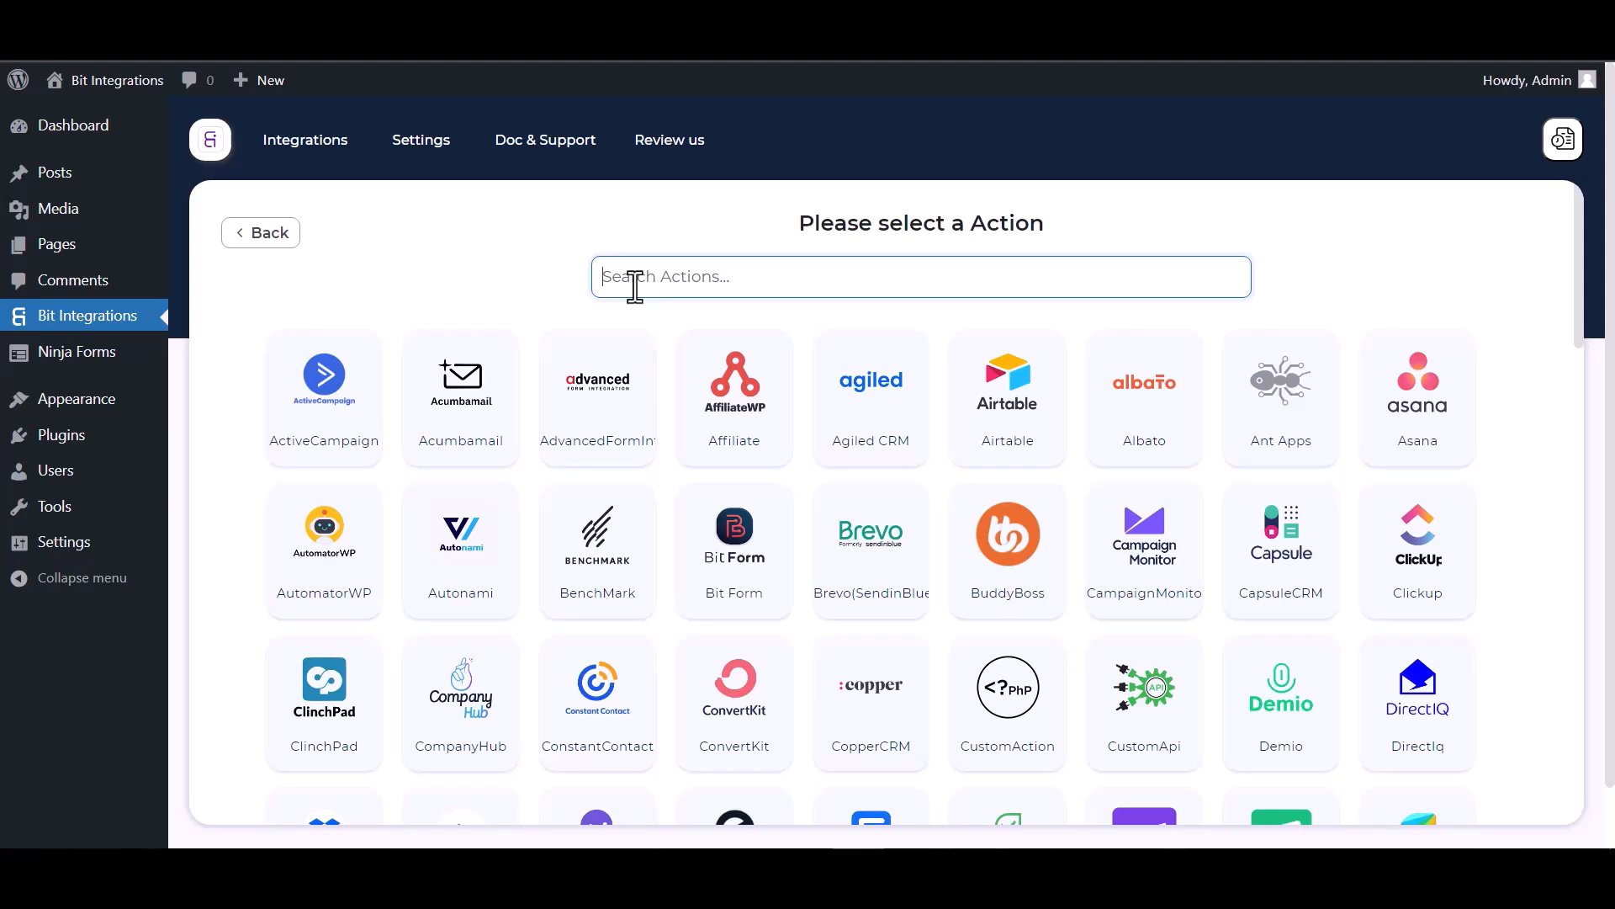
{"action": "type", "text": "perf"}
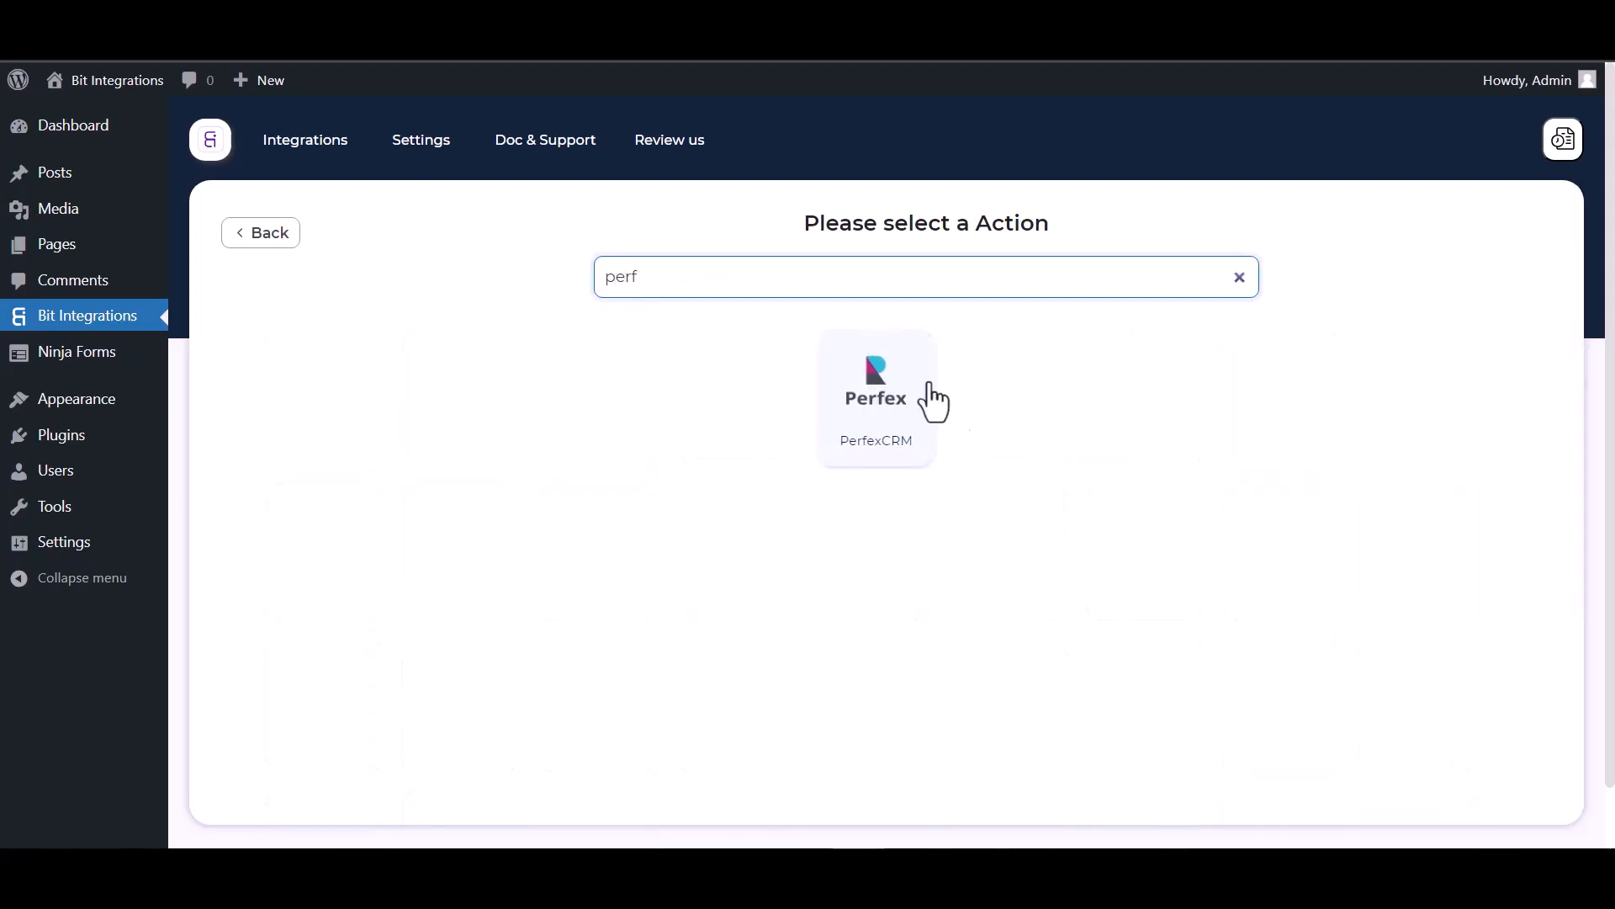
{"action": "left_click", "coordinate": [885, 448]}
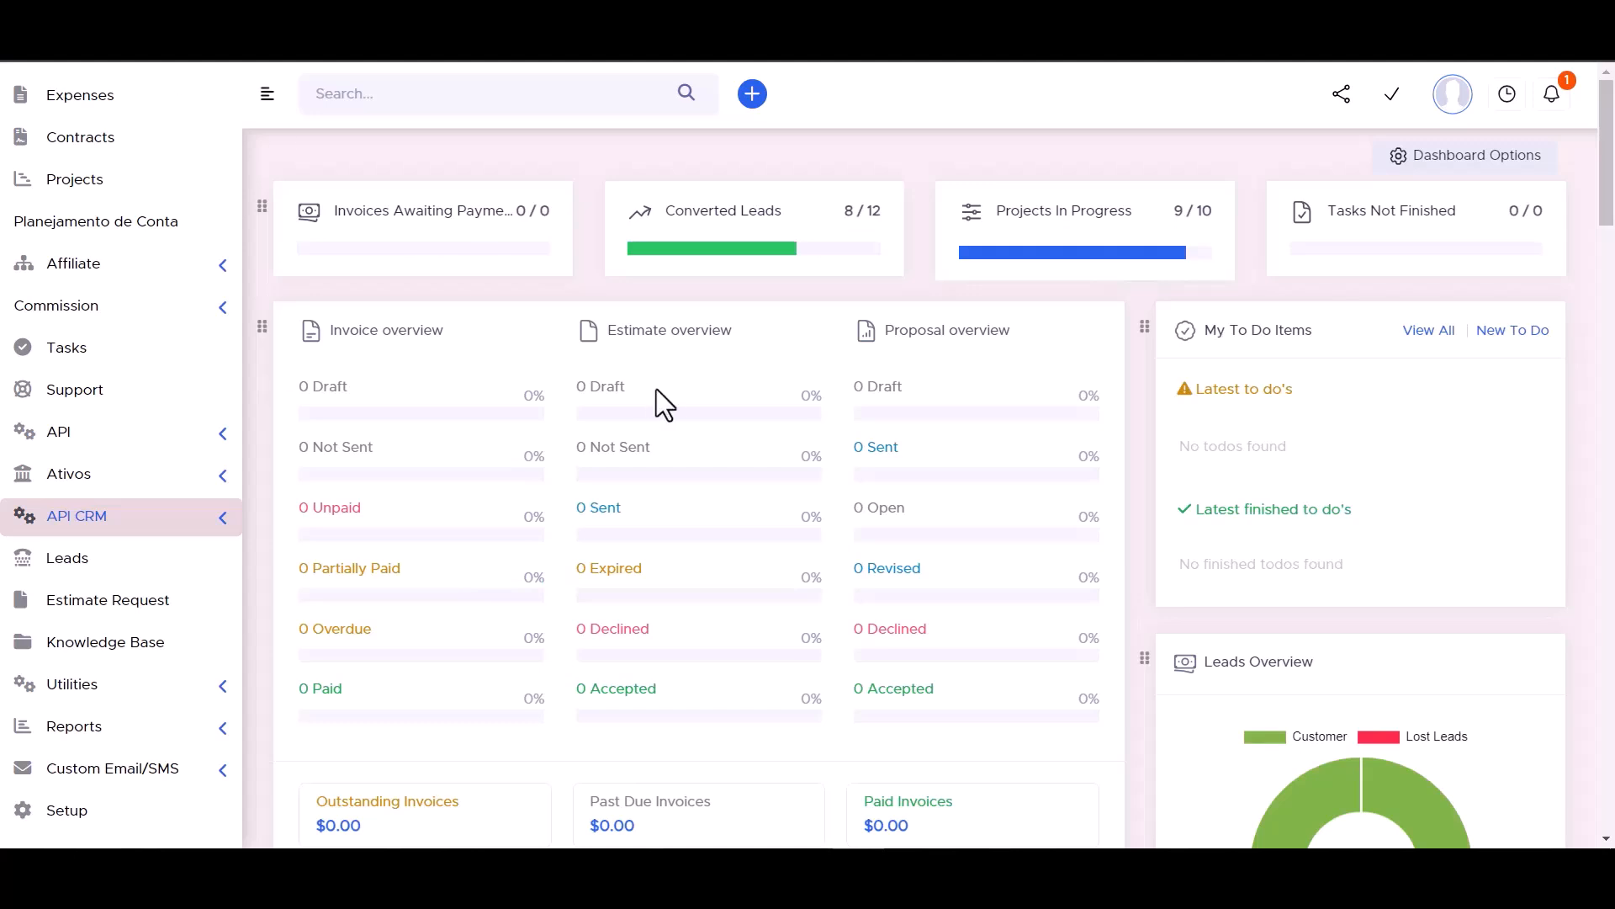
- Copy the API URL from Perfex's API CRM Manager into the Access API URL field
{"action": "left_click", "coordinate": [220, 526]}
{"action": "left_click", "coordinate": [128, 563]}
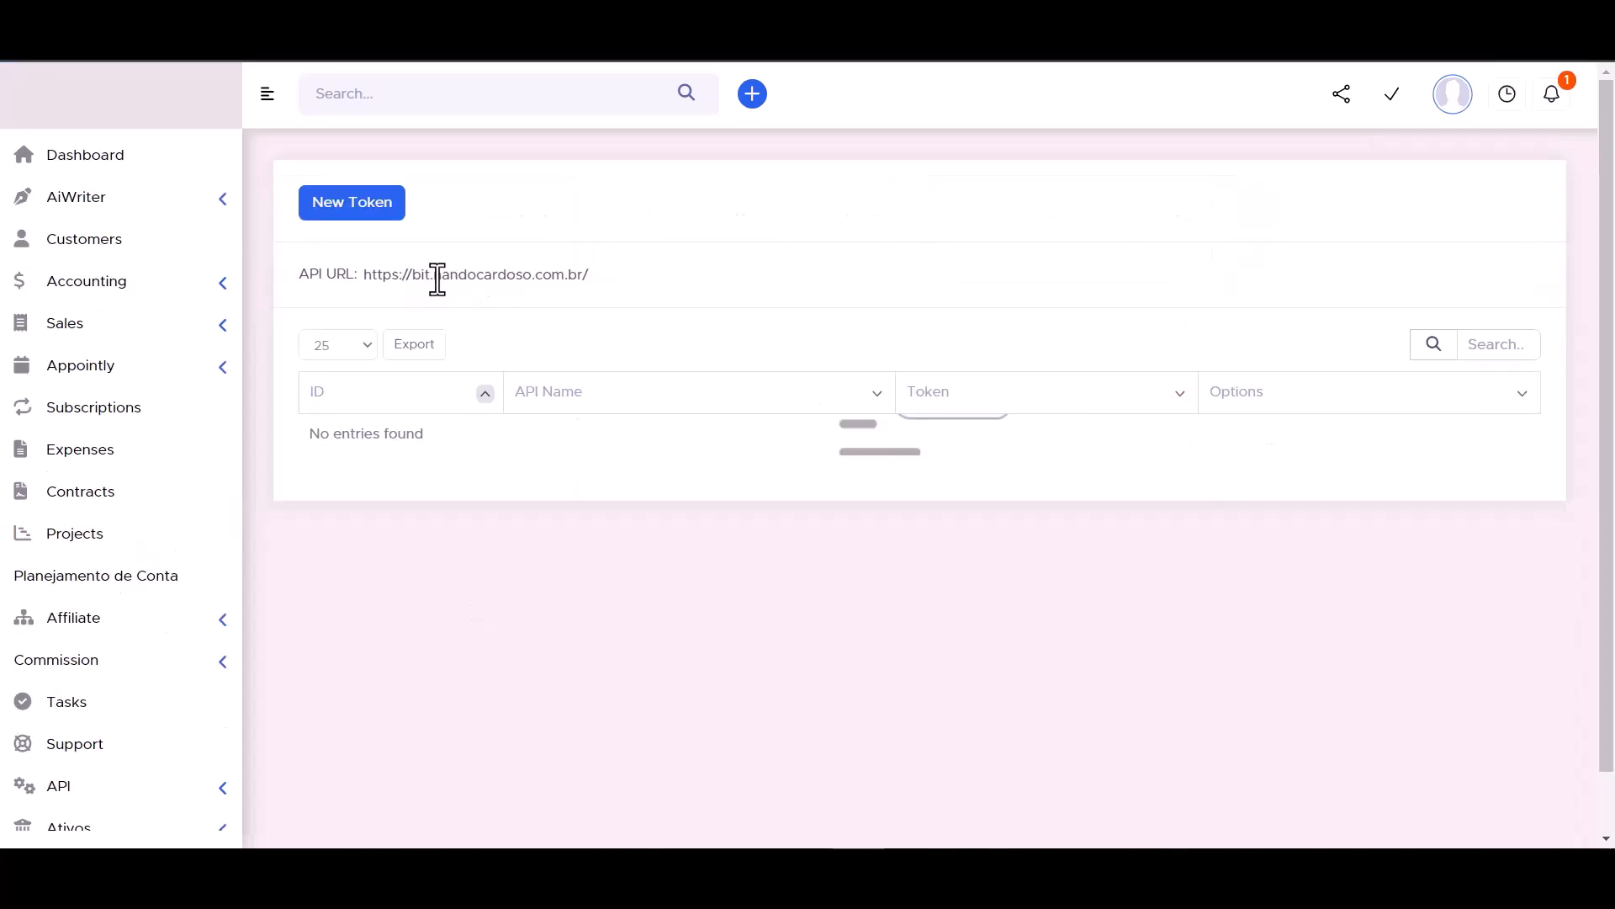
{"action": "triple_click", "coordinate": [438, 277]}
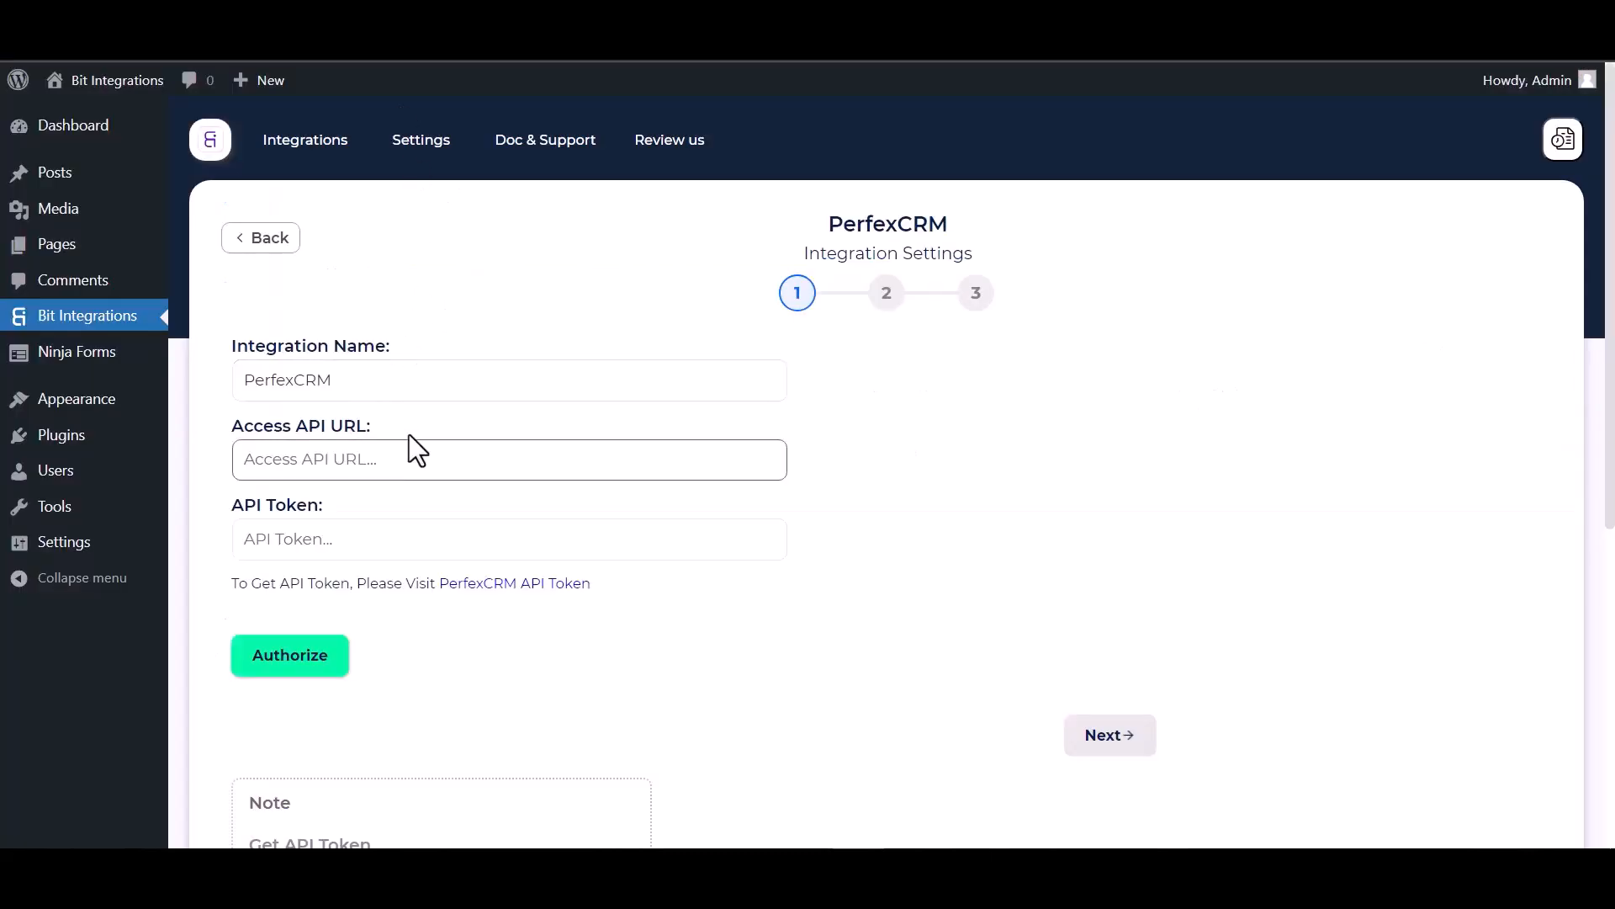
{"action": "left_click", "coordinate": [342, 476]}
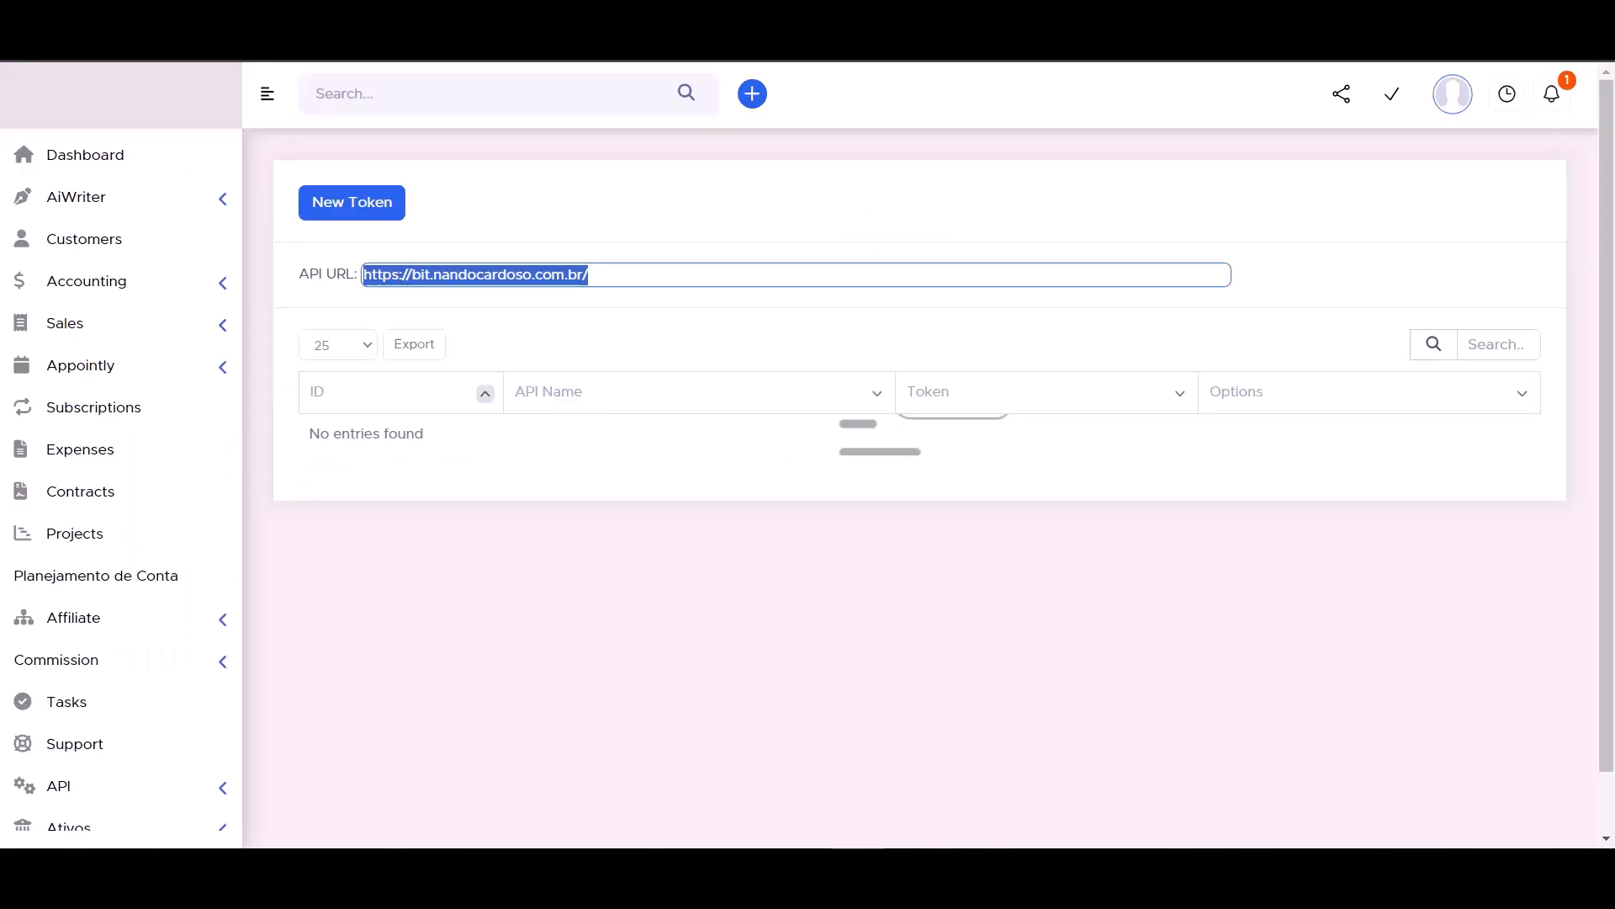
{"action": "scroll", "coordinate": [197, 631], "scroll_direction": "down", "scroll_amount": 2}
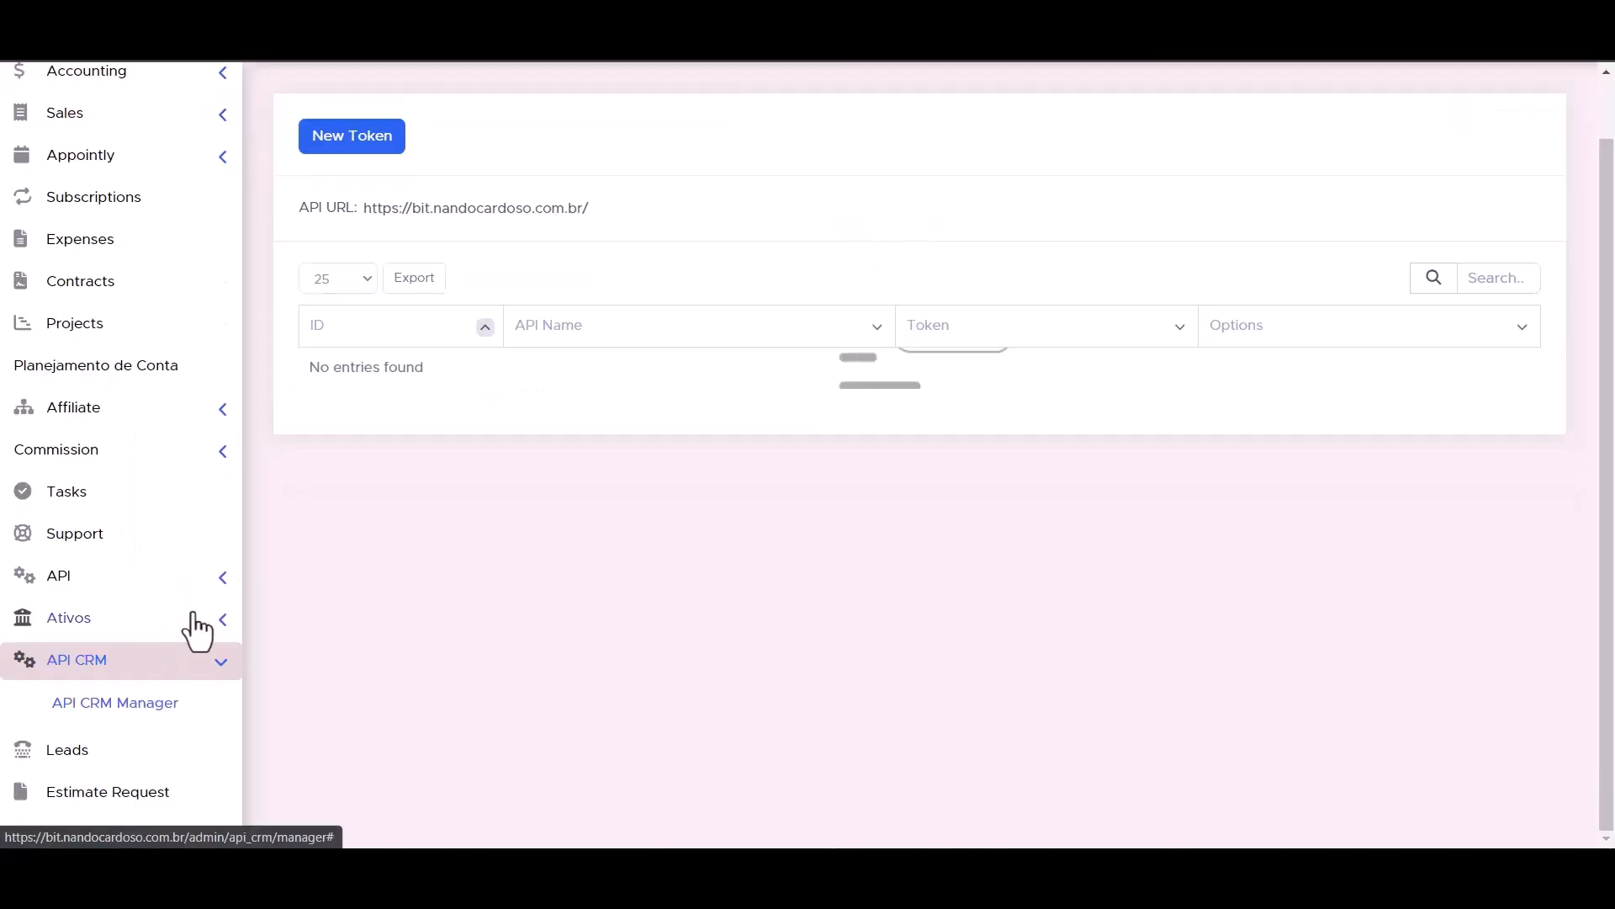
- Open Perfex's API Management list and start a new API token
{"action": "left_click", "coordinate": [223, 580]}
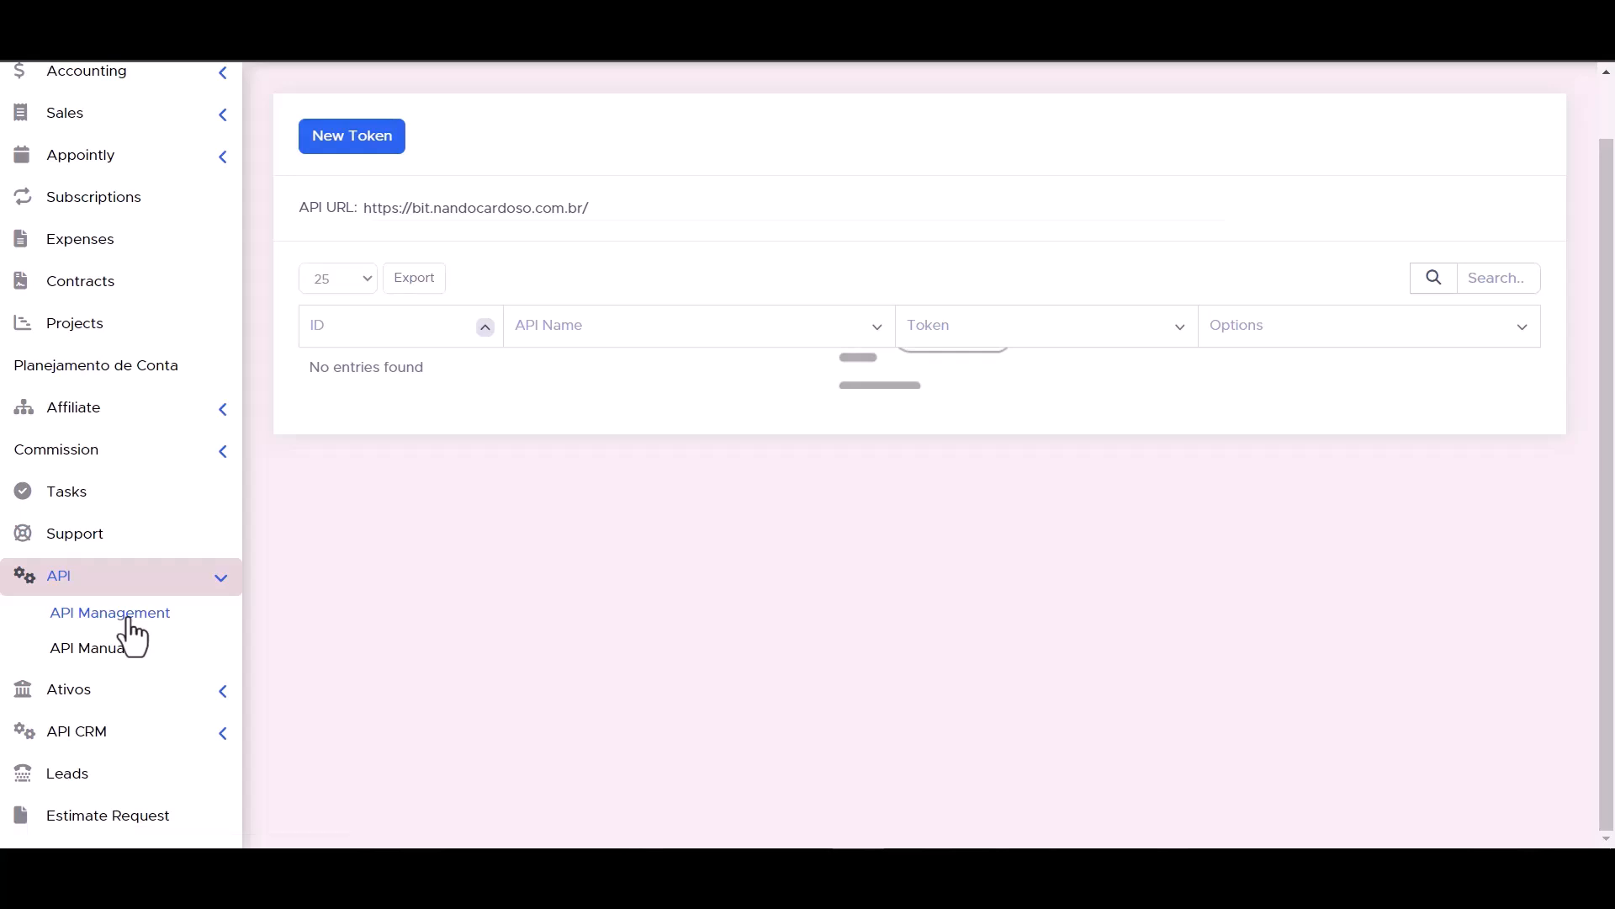
{"action": "left_click", "coordinate": [129, 623]}
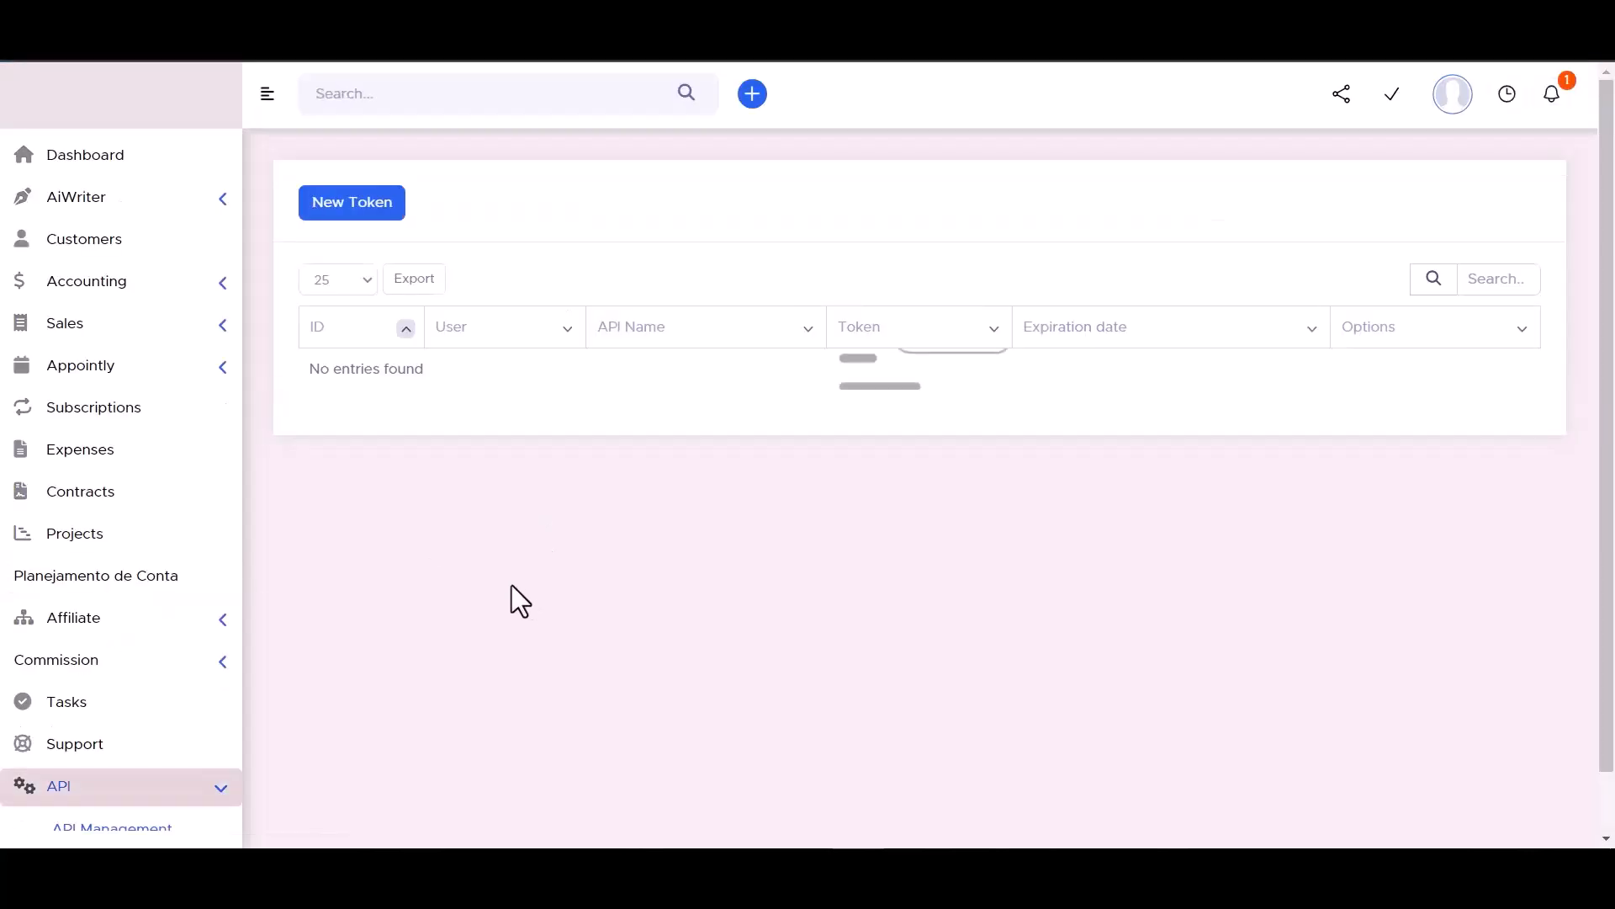
{"action": "left_click", "coordinate": [352, 211]}
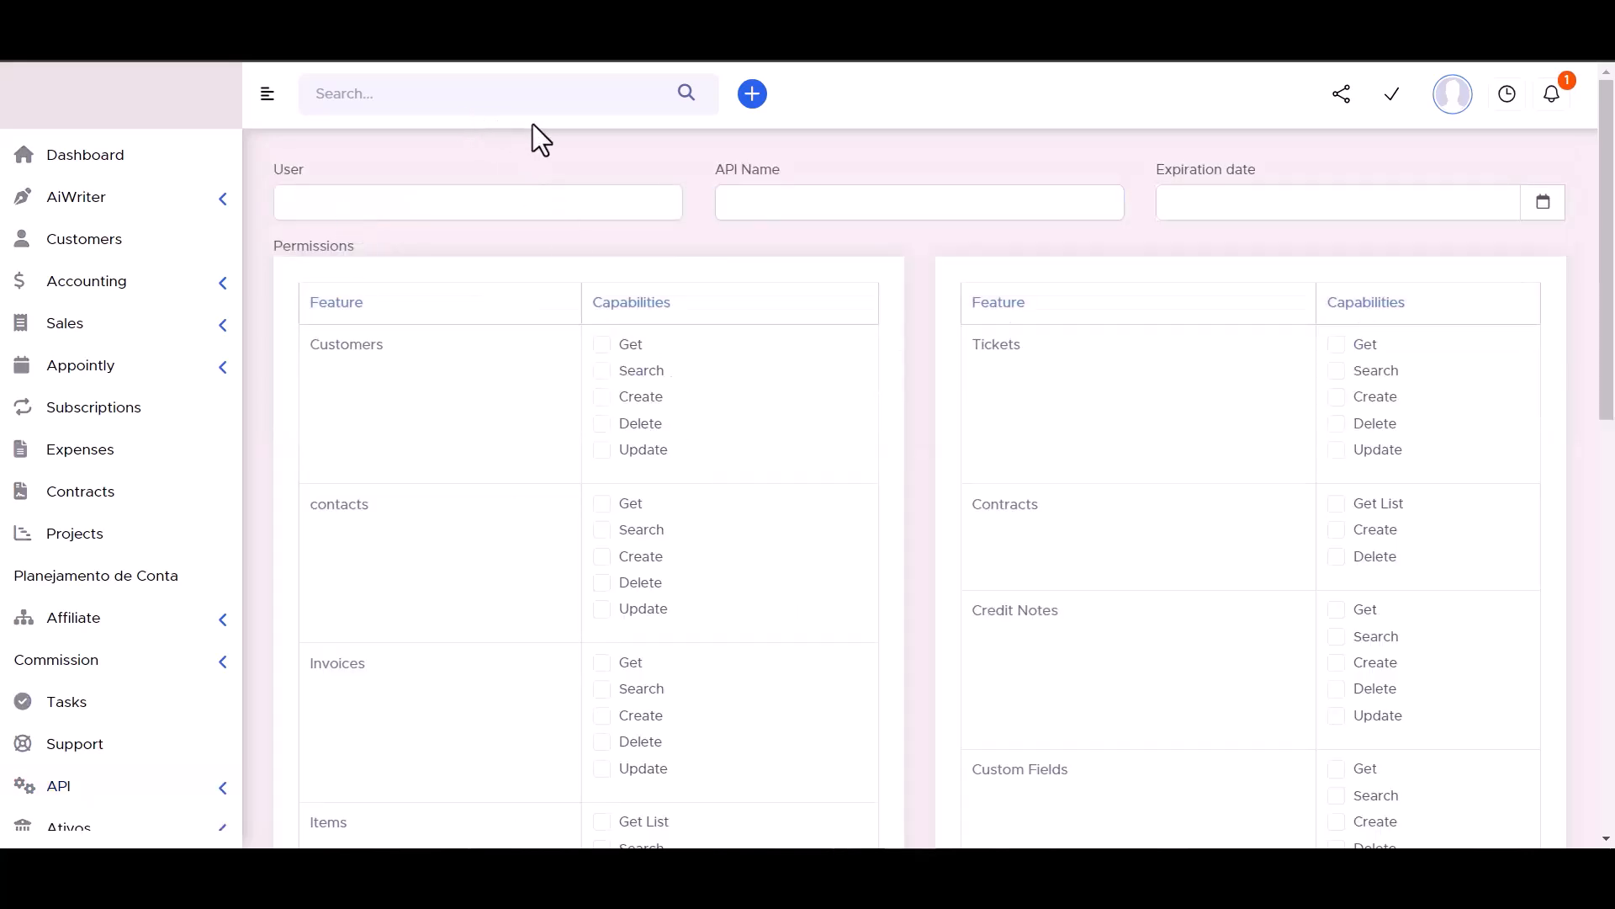
{"action": "left_click", "coordinate": [770, 200]}
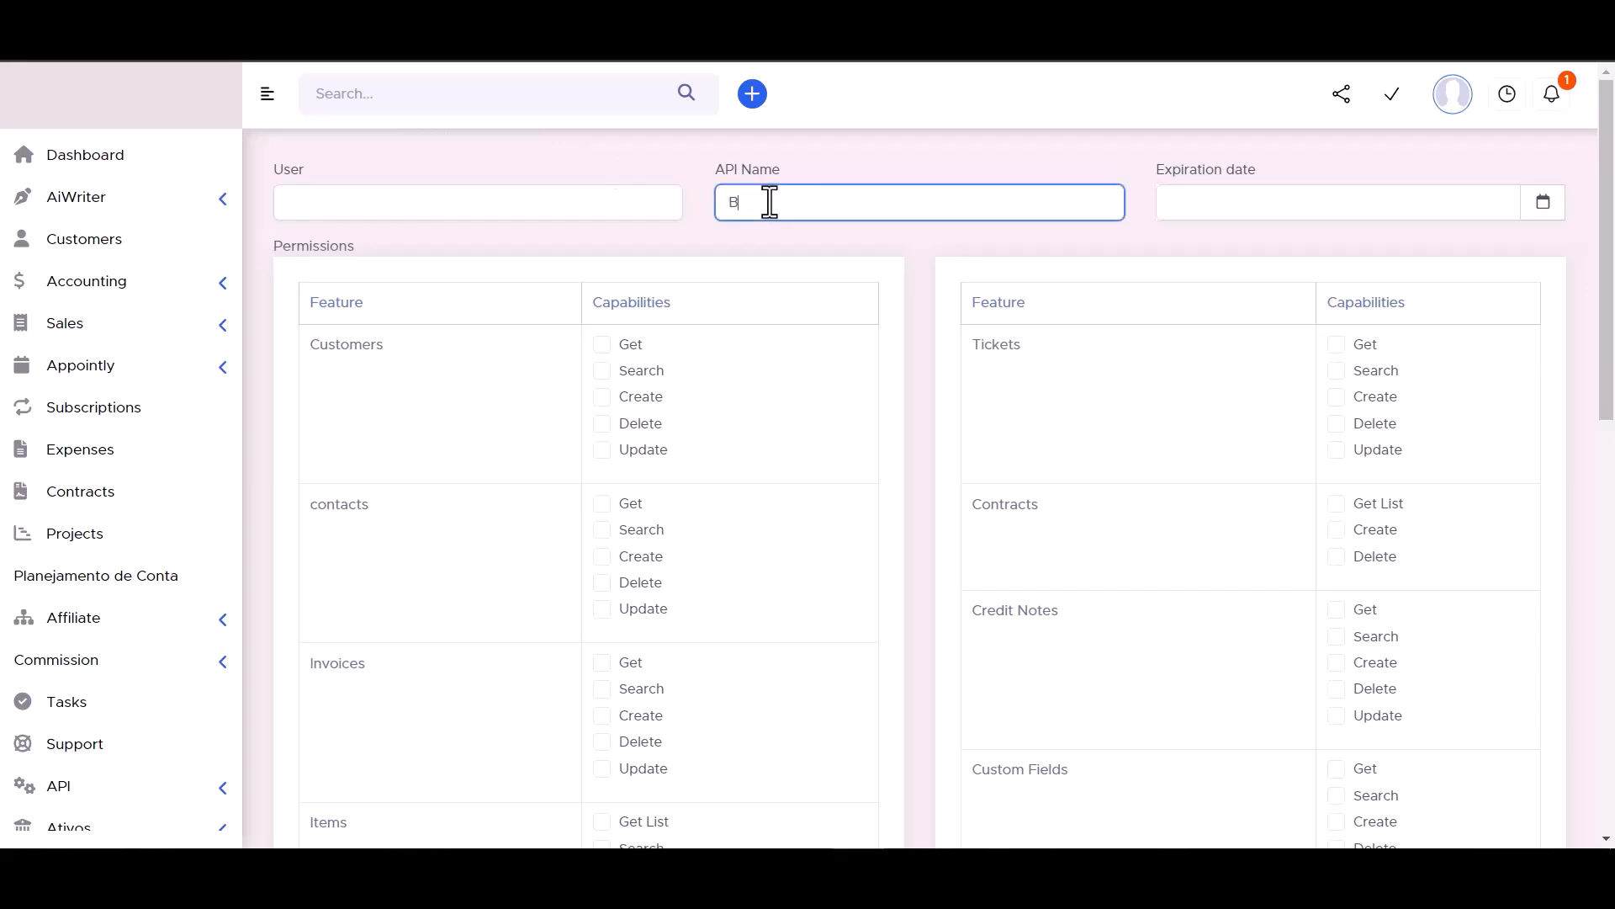
{"action": "type", "text": "Bit Integrations"}
{"action": "left_click", "coordinate": [1543, 204]}
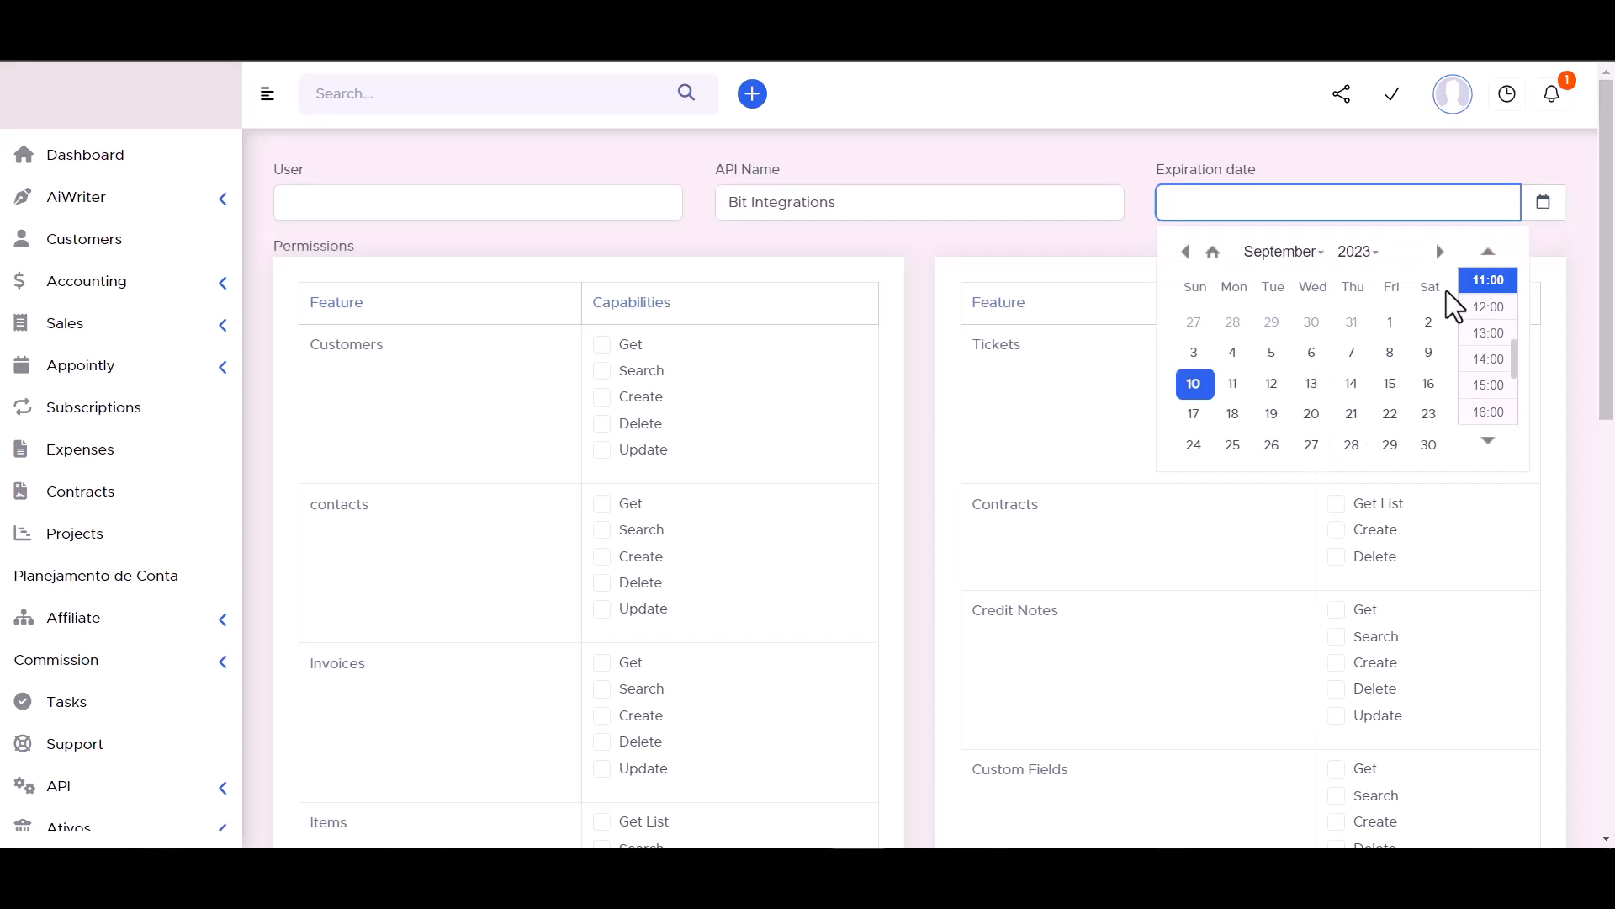
{"action": "left_click", "coordinate": [1428, 444]}
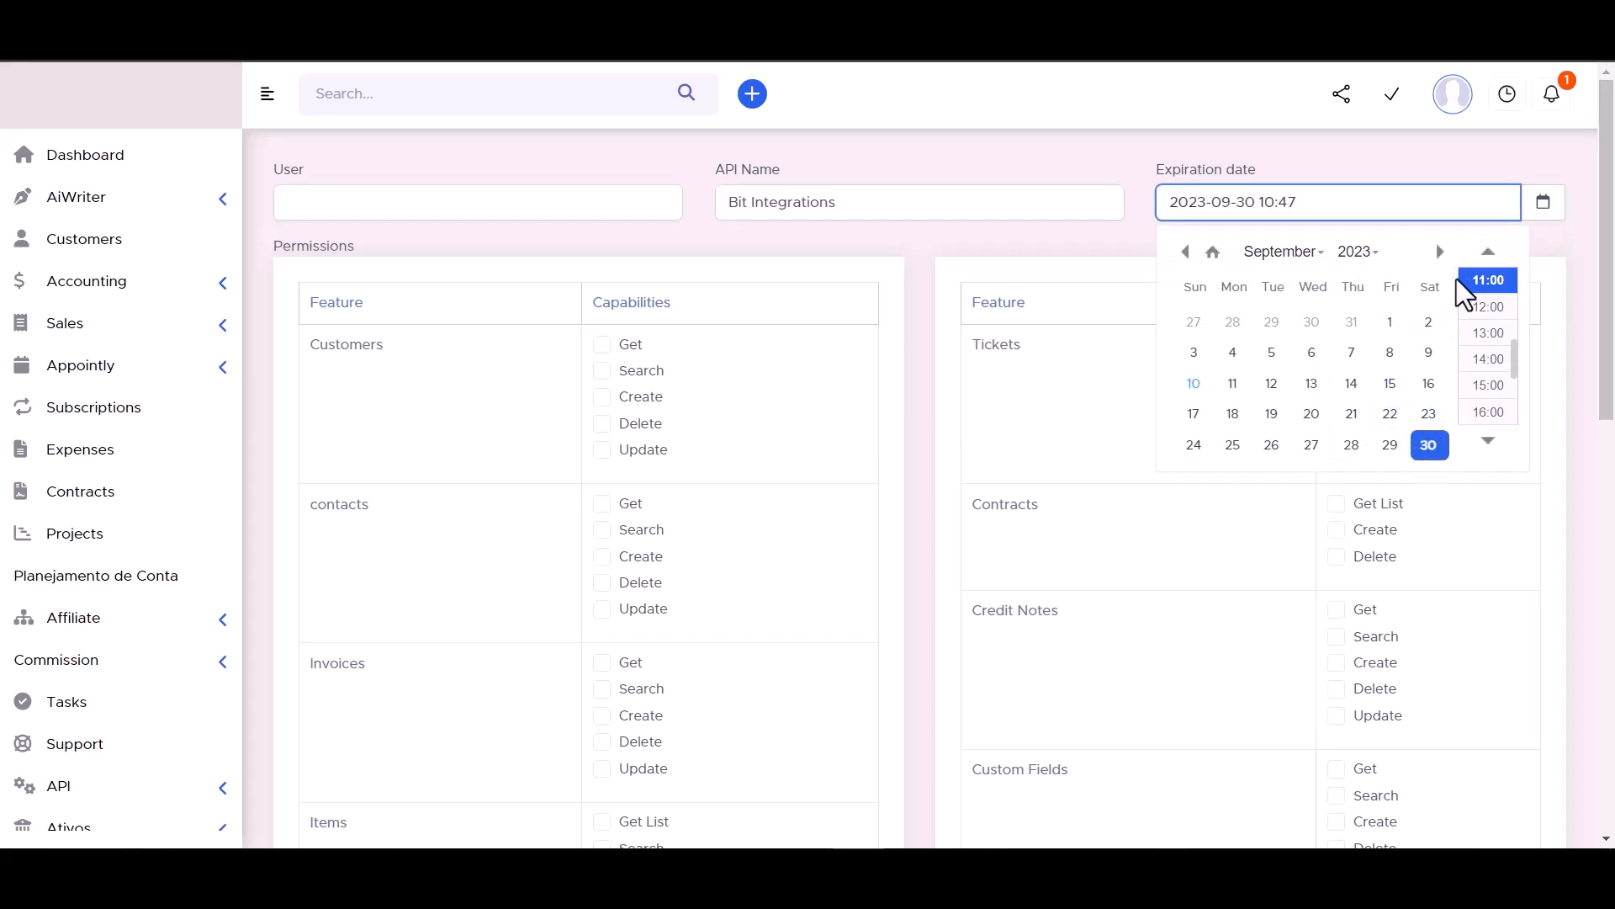
{"action": "left_click", "coordinate": [1358, 251]}
{"action": "scroll", "coordinate": [1352, 350], "scroll_direction": "down", "scroll_amount": 5}
{"action": "left_click", "coordinate": [1352, 307]}
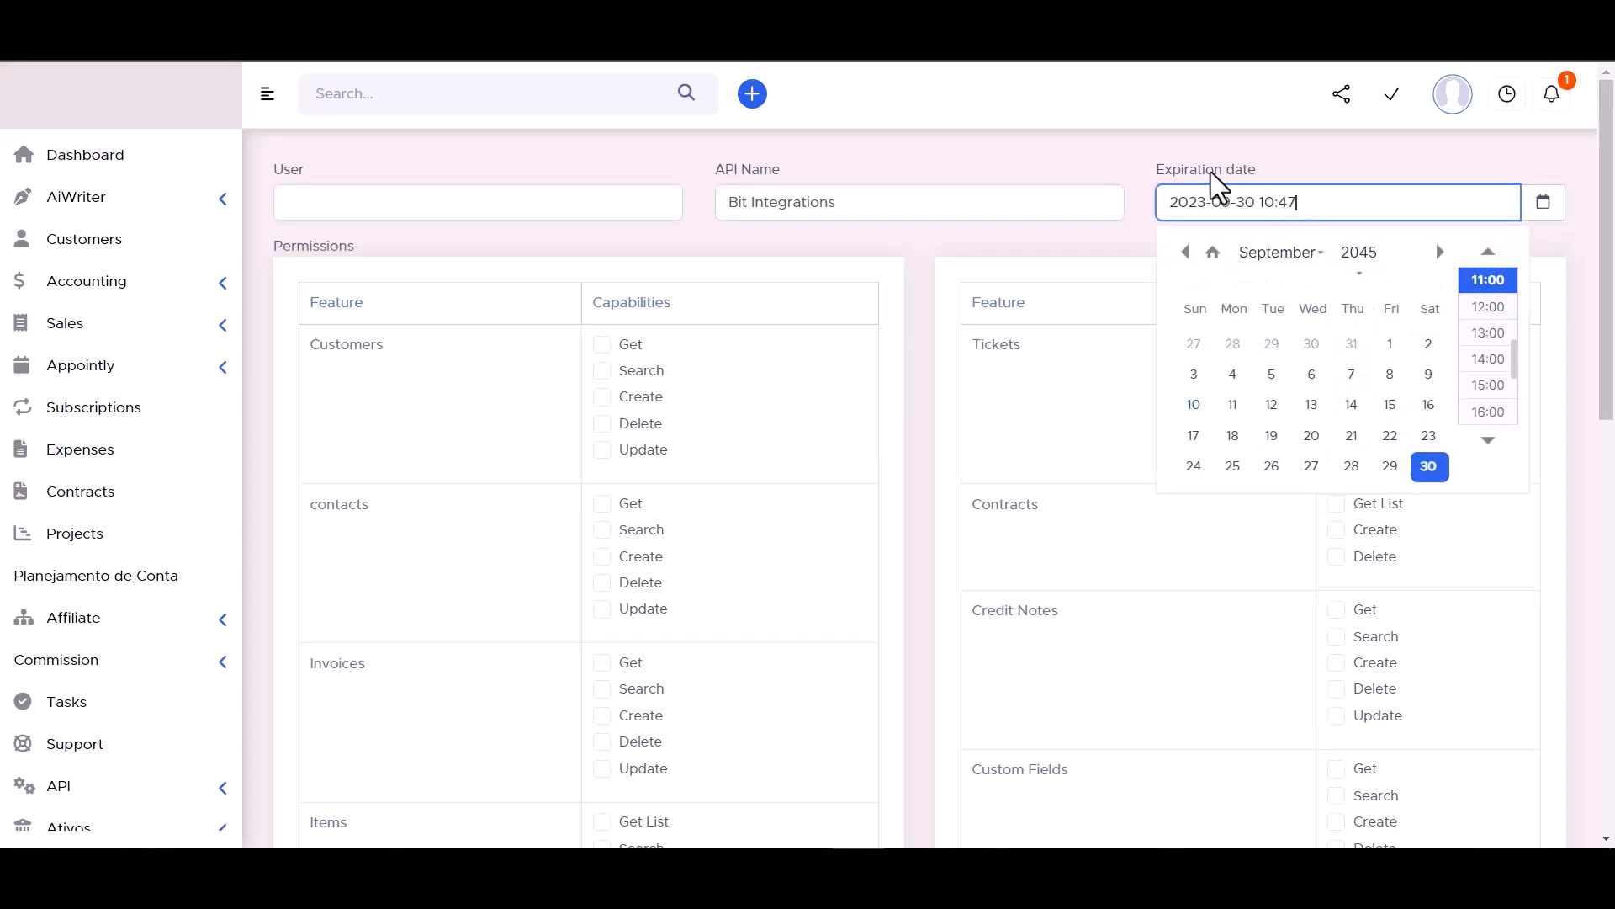
{"action": "left_click", "coordinate": [1095, 150]}
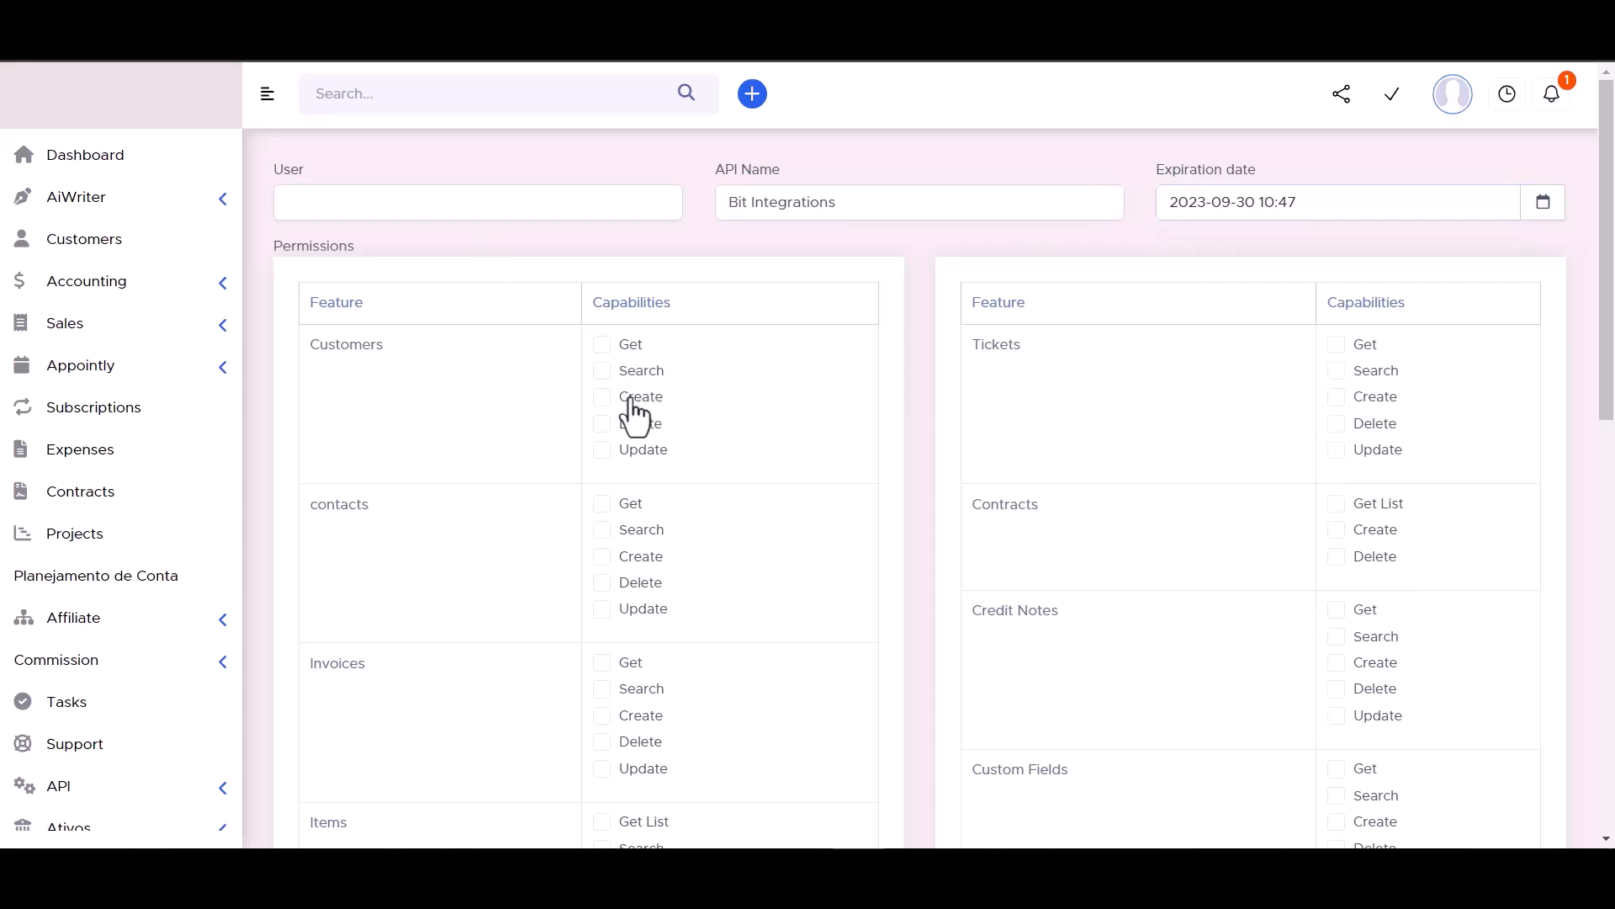
- Tick the Customers, Contracts, Tickets and contacts permissions for the token
{"action": "left_click", "coordinate": [602, 372]}
{"action": "left_click", "coordinate": [602, 398]}
{"action": "left_click", "coordinate": [602, 424]}
{"action": "left_click", "coordinate": [603, 450]}
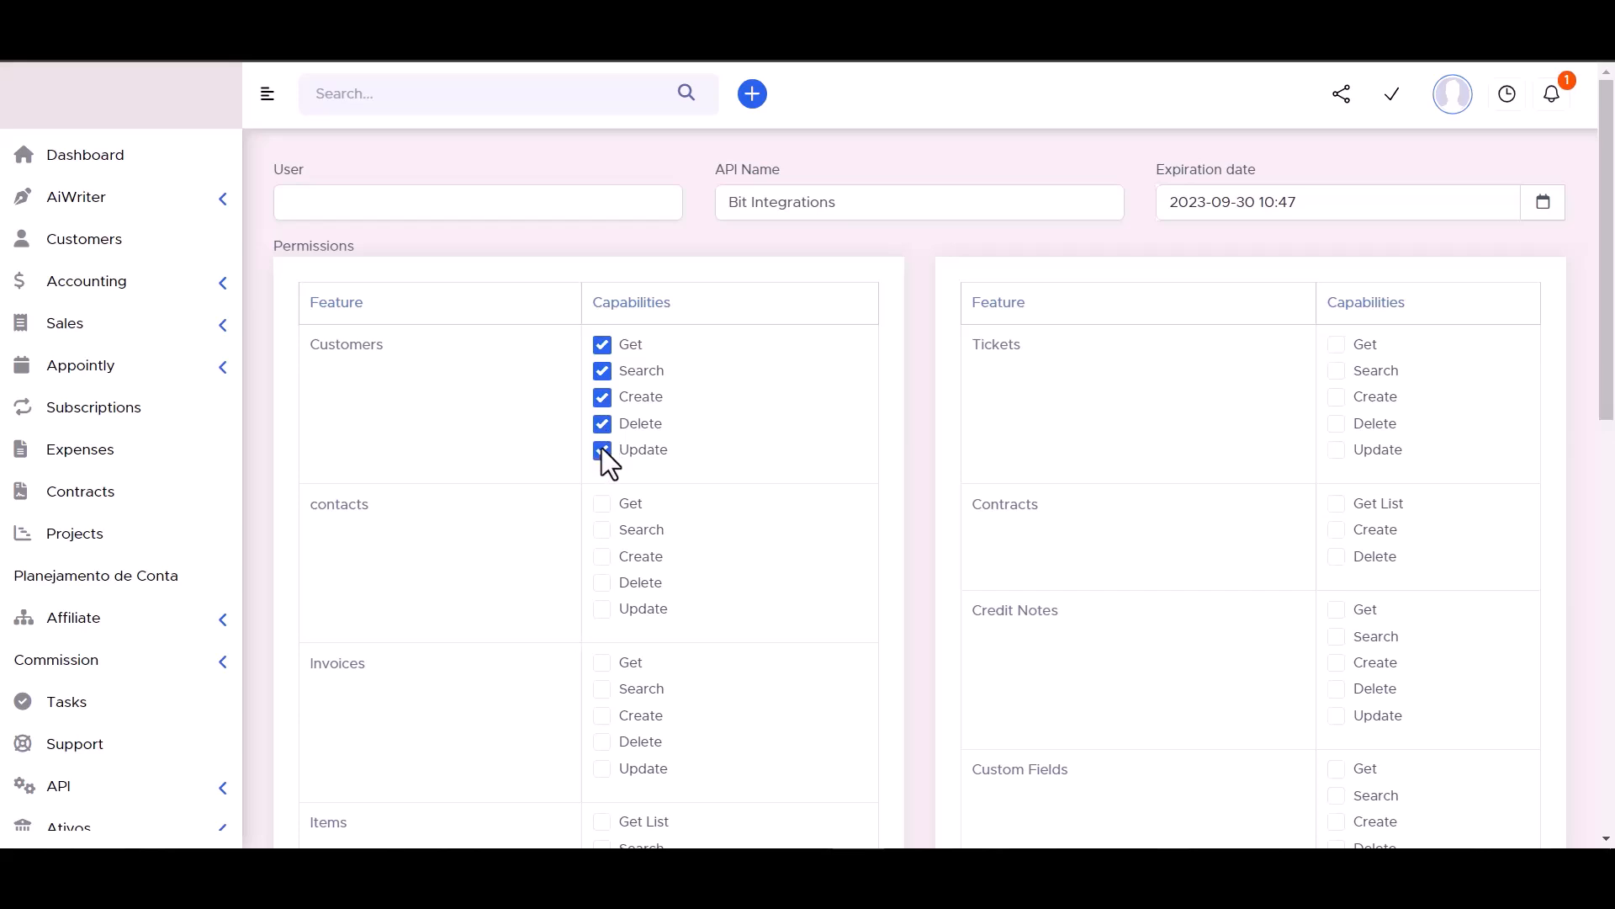
{"action": "left_click", "coordinate": [1336, 531]}
{"action": "left_click", "coordinate": [1338, 559]}
{"action": "left_click", "coordinate": [1336, 447]}
{"action": "left_click", "coordinate": [1337, 397]}
{"action": "left_click", "coordinate": [1337, 345]}
{"action": "left_click", "coordinate": [602, 504]}
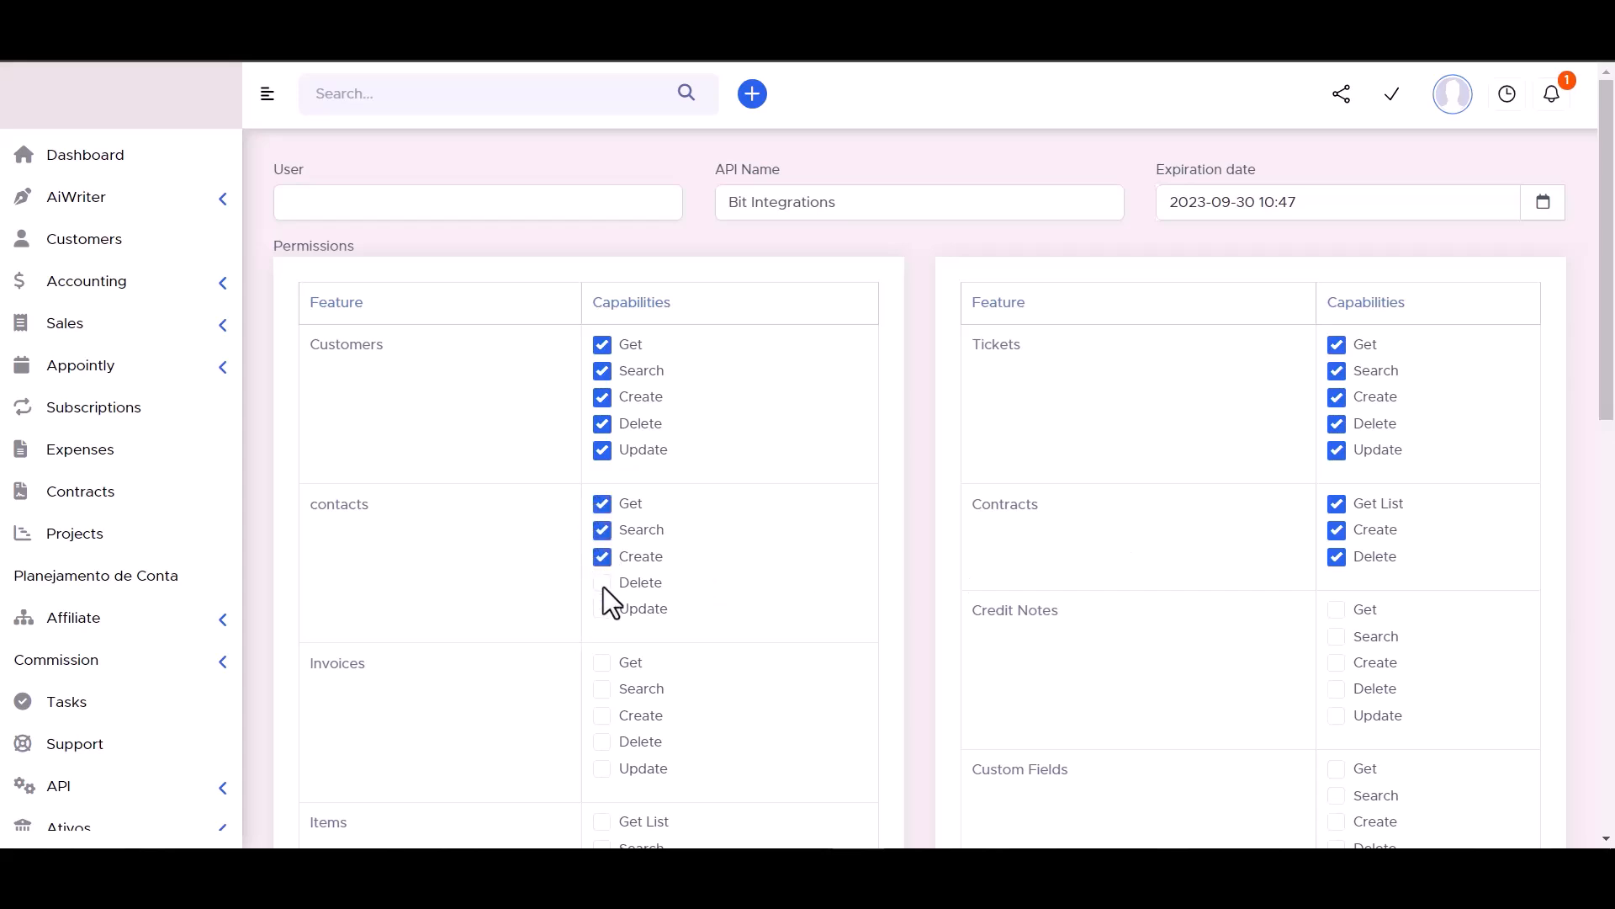
{"action": "left_click", "coordinate": [605, 611]}
{"action": "scroll", "coordinate": [722, 471], "scroll_direction": "down", "scroll_amount": 2}
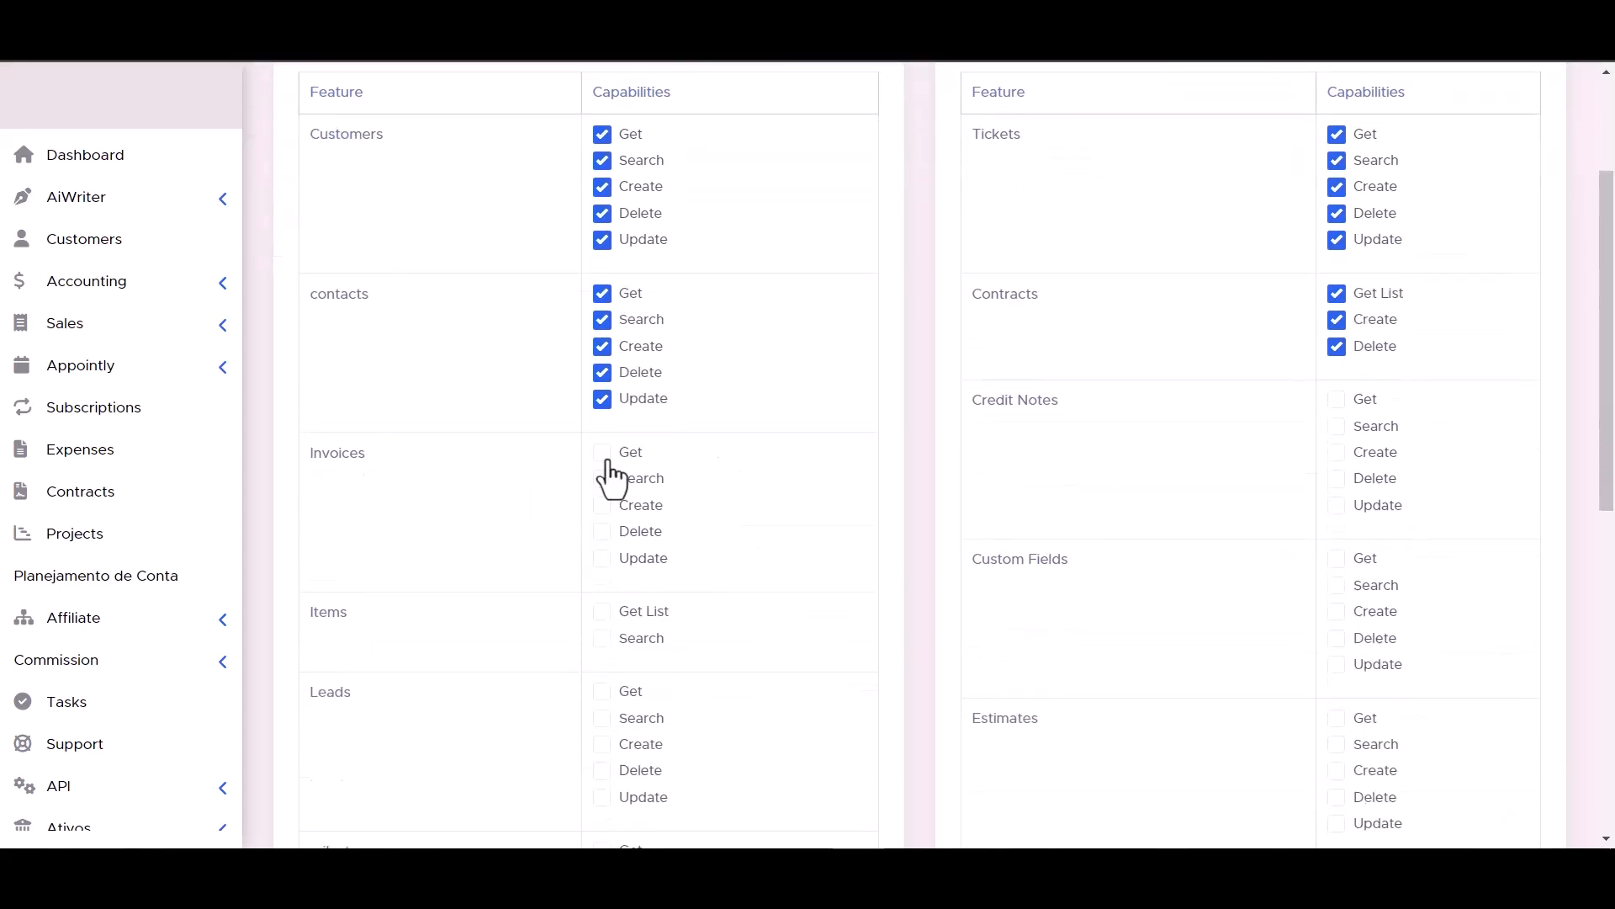
- Tick the Invoices, Credit Notes, Items, Custom Fields, Leads and Estimates permissions
{"action": "left_click", "coordinate": [603, 507]}
{"action": "left_click", "coordinate": [602, 532]}
{"action": "left_click", "coordinate": [1336, 400]}
{"action": "scroll", "coordinate": [719, 518], "scroll_direction": "down", "scroll_amount": 2}
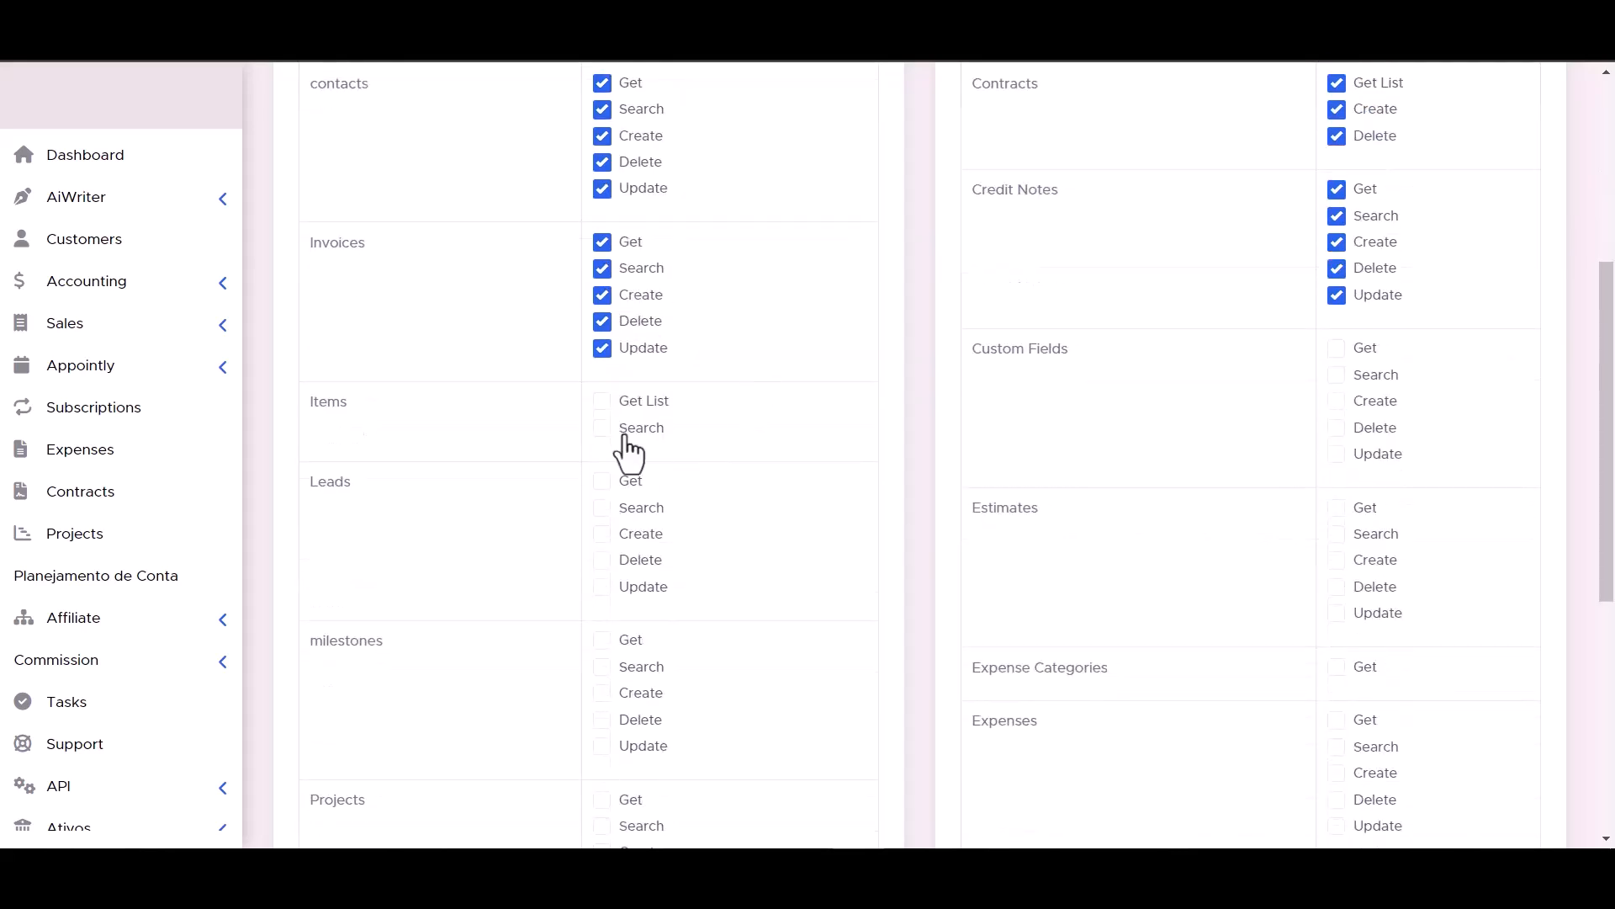
{"action": "left_click", "coordinate": [603, 401]}
{"action": "left_click", "coordinate": [1336, 454]}
{"action": "left_click", "coordinate": [1336, 428]}
{"action": "left_click", "coordinate": [1337, 401]}
{"action": "left_click", "coordinate": [1336, 349]}
{"action": "left_click", "coordinate": [1337, 375]}
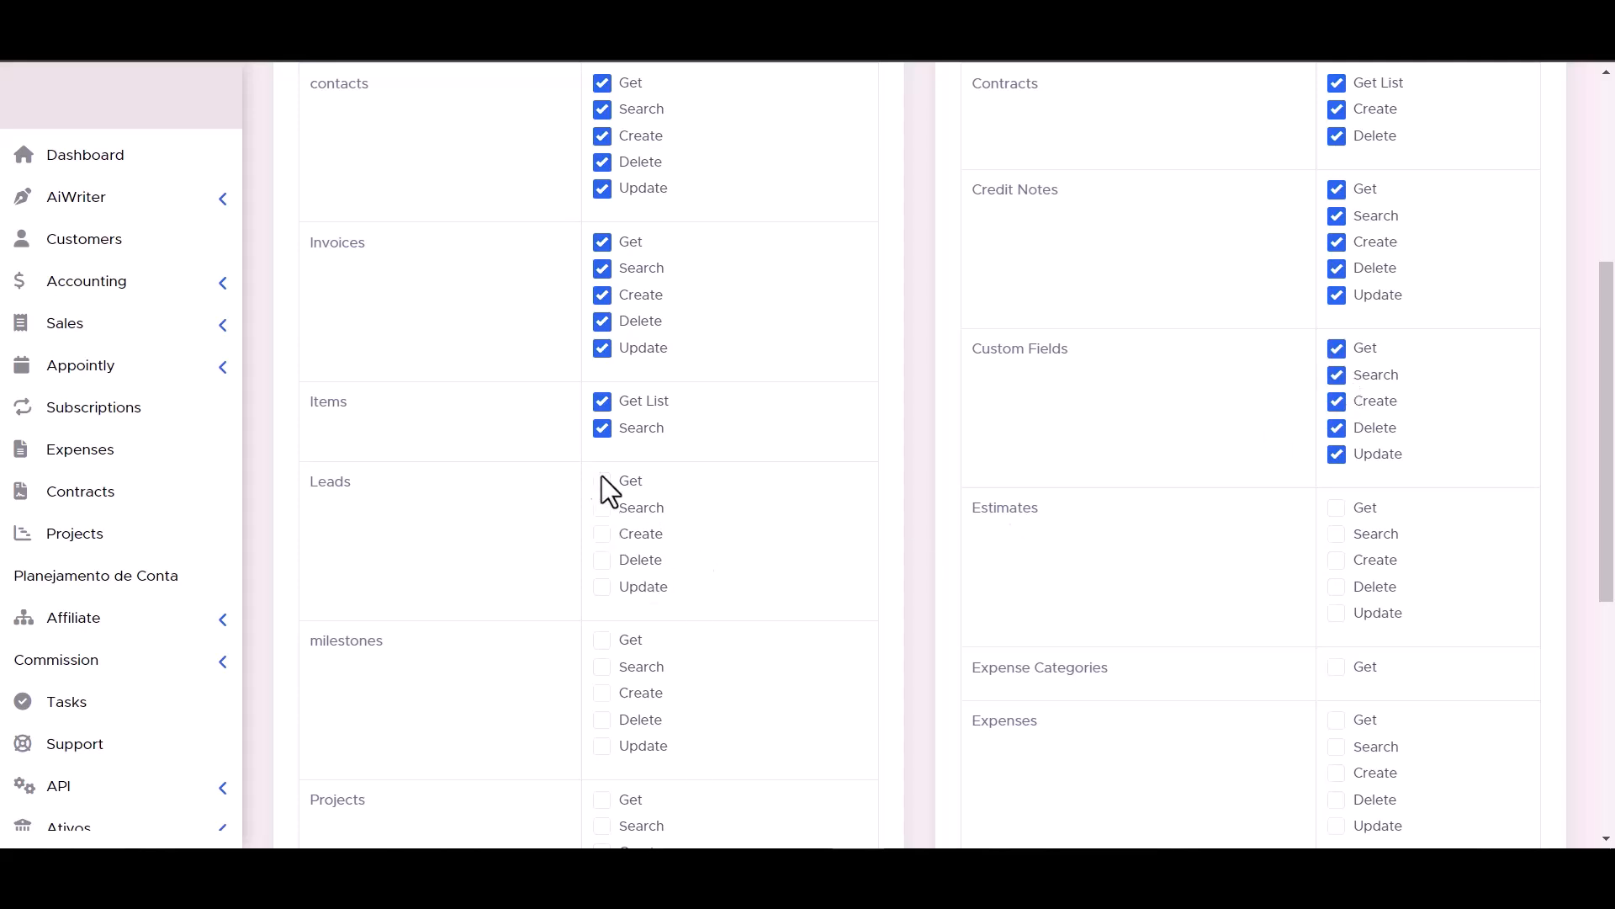
{"action": "left_click", "coordinate": [602, 534]}
{"action": "left_click", "coordinate": [602, 559]}
{"action": "left_click", "coordinate": [603, 586]}
{"action": "left_click", "coordinate": [1337, 535]}
{"action": "left_click", "coordinate": [1344, 588]}
{"action": "left_click", "coordinate": [1338, 619]}
- Tick the Expense Categories, Projects, Expenses, staffs and Payments permissions
{"action": "scroll", "coordinate": [1347, 605], "scroll_direction": "down", "scroll_amount": 1}
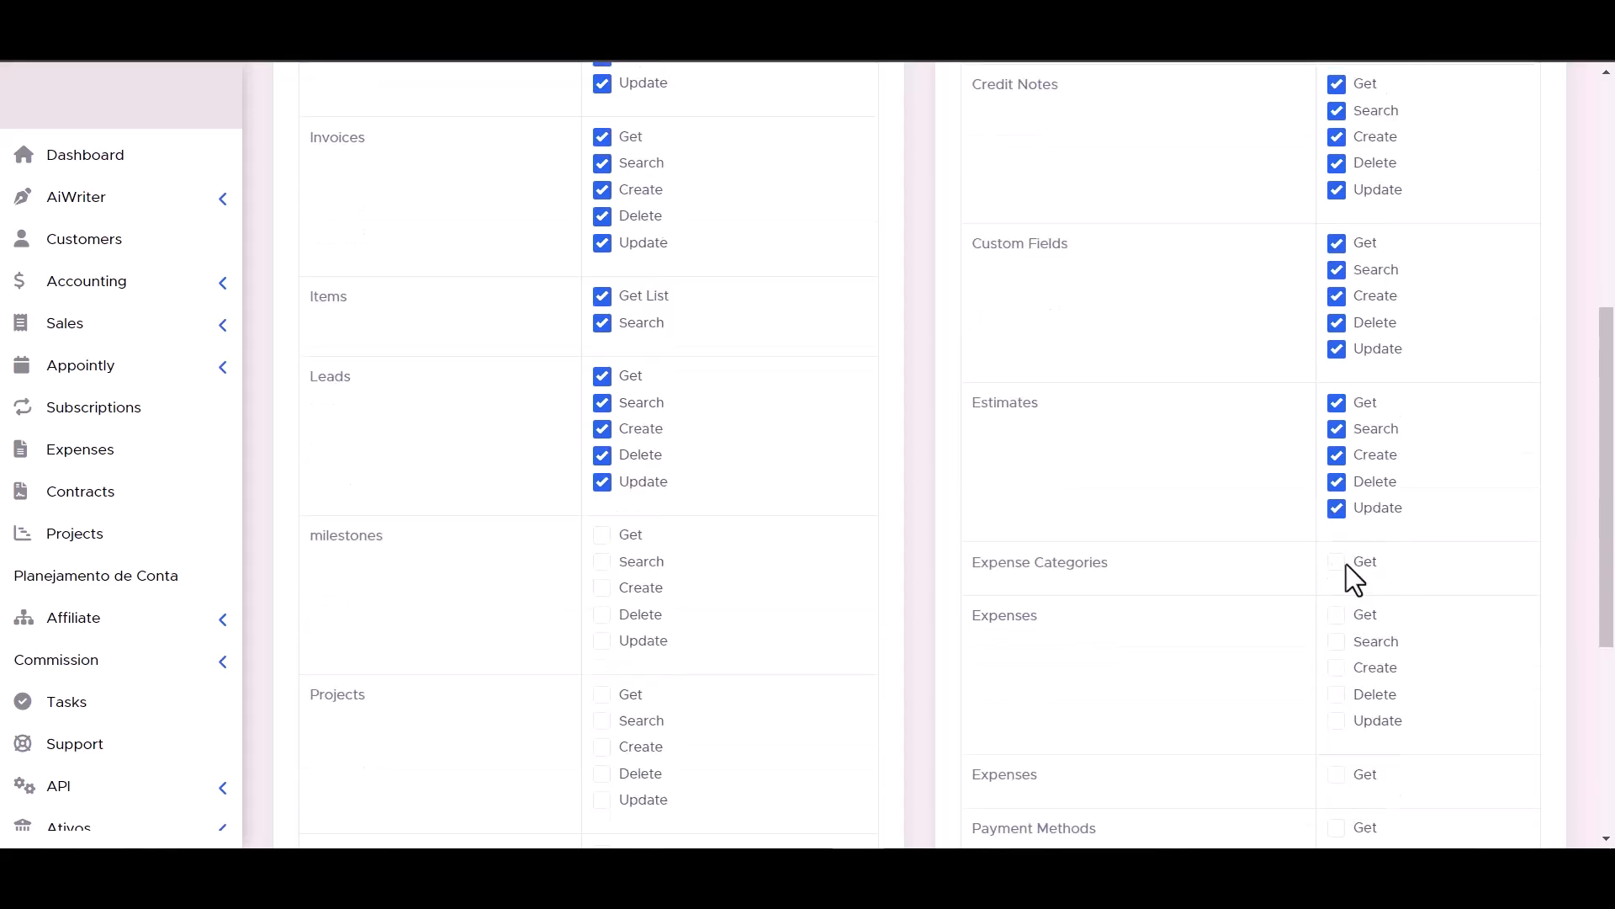
{"action": "scroll", "coordinate": [589, 564], "scroll_direction": "down", "scroll_amount": 2}
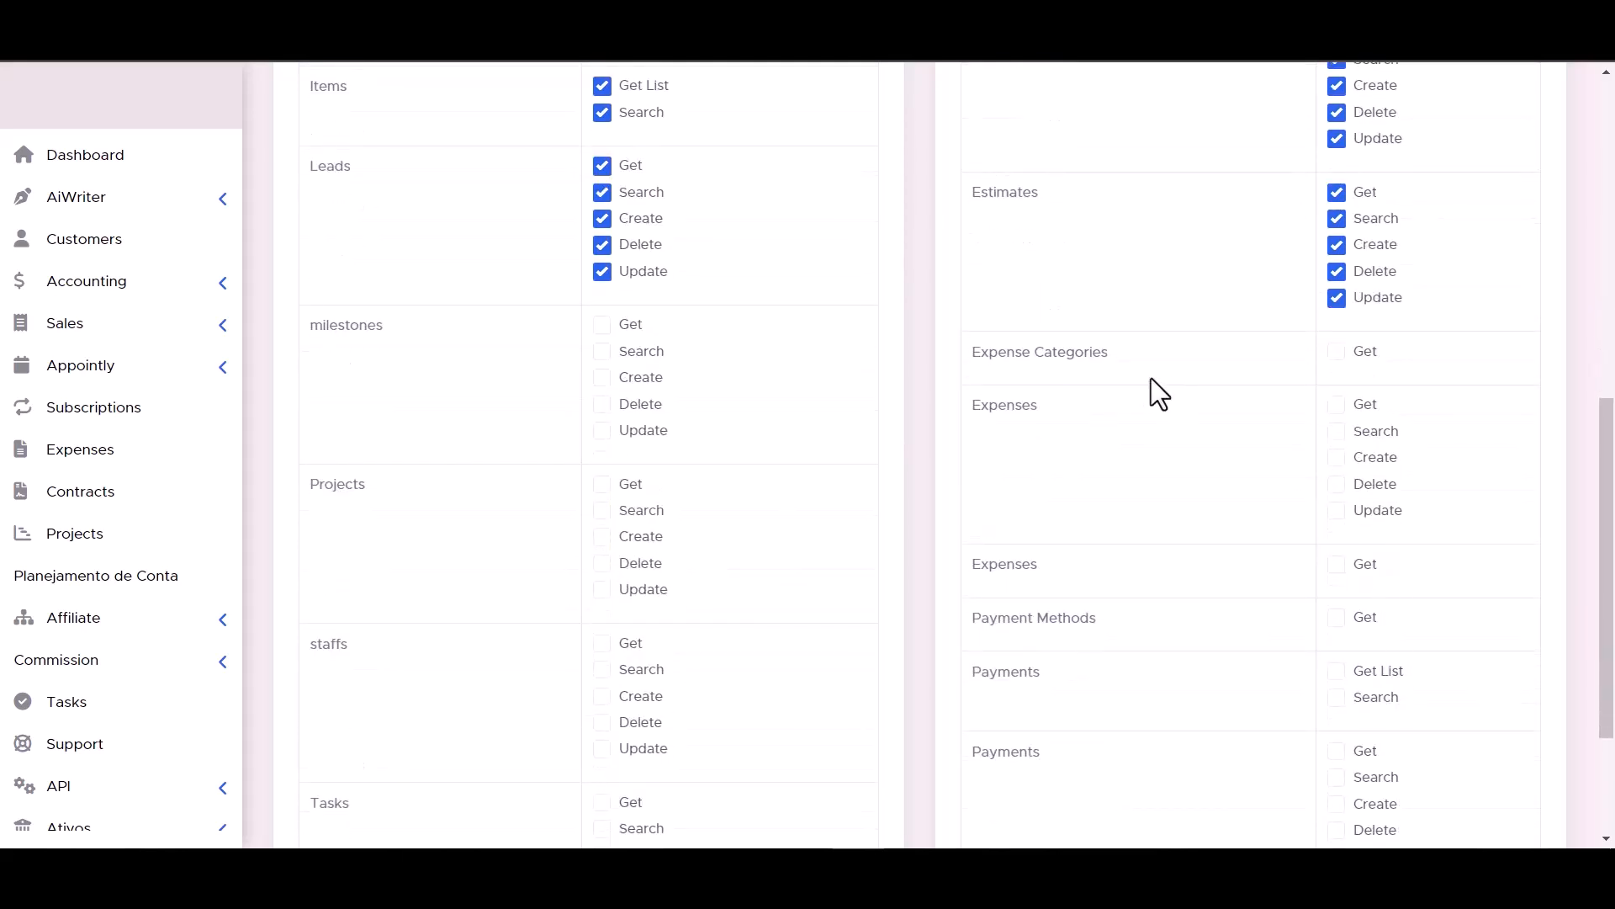
{"action": "scroll", "coordinate": [768, 472], "scroll_direction": "down", "scroll_amount": 2}
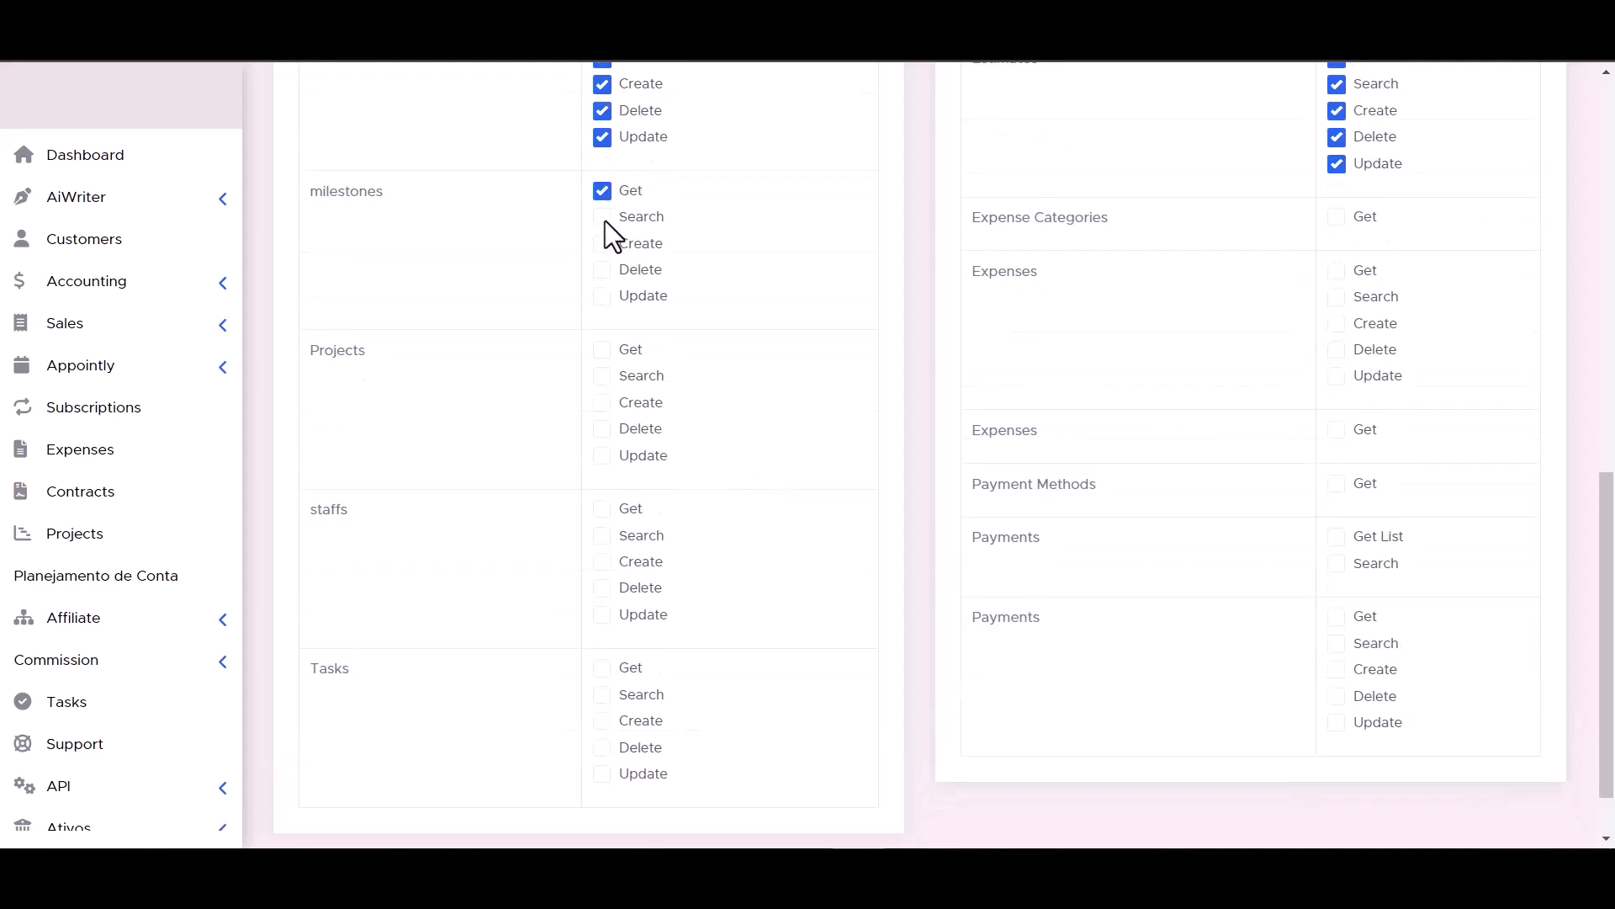
{"action": "left_click", "coordinate": [1333, 219]}
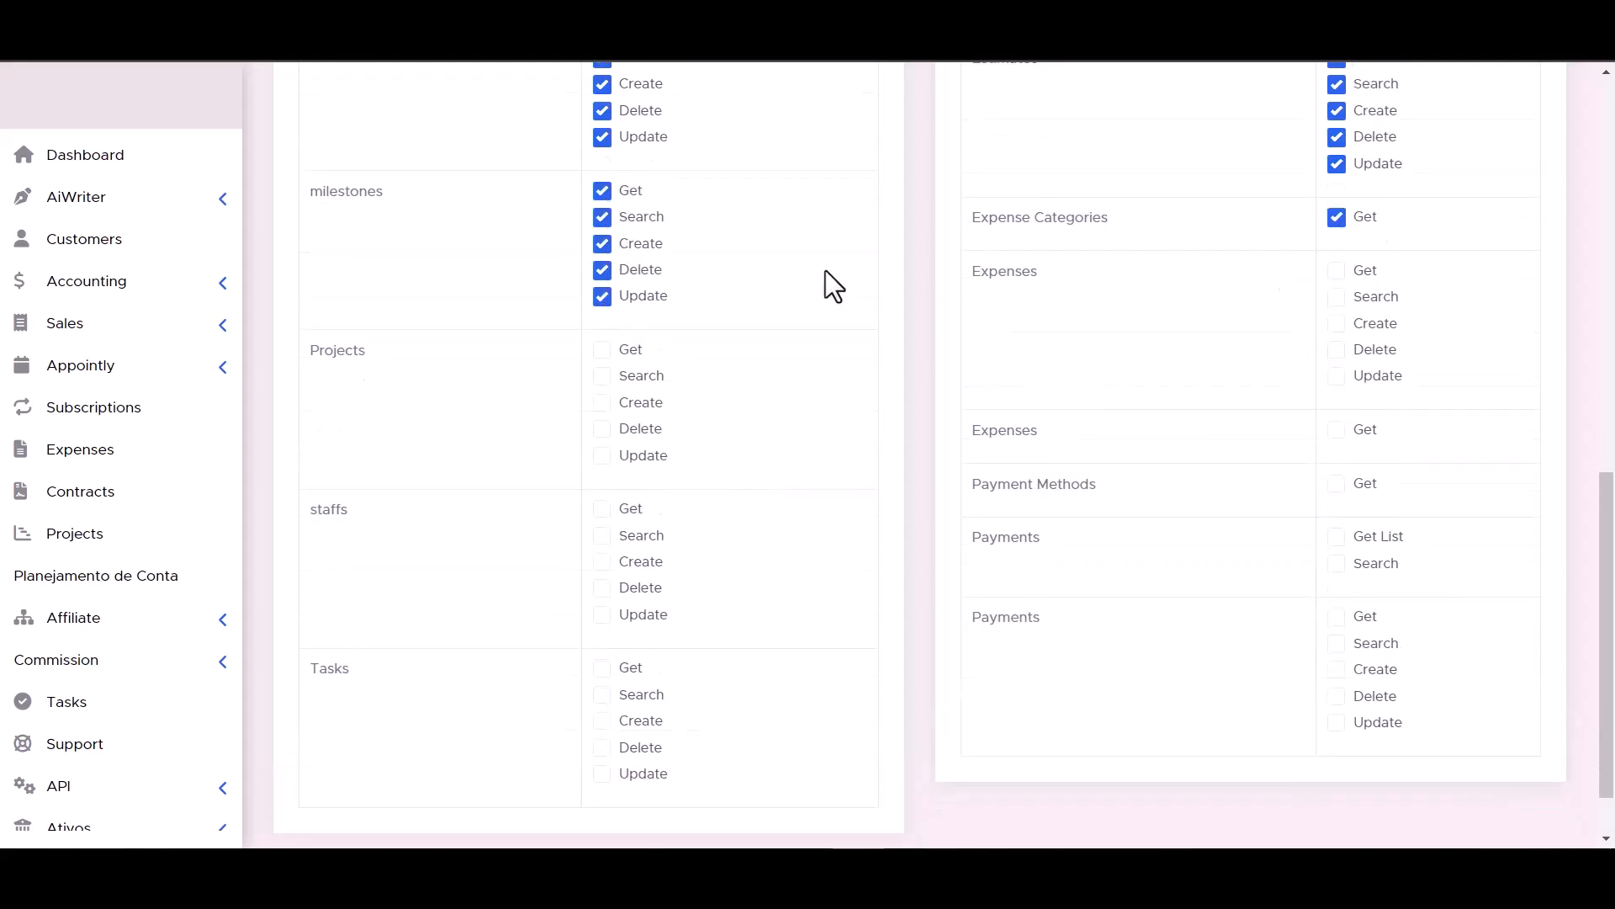
{"action": "left_click", "coordinate": [608, 428]}
{"action": "left_click", "coordinate": [605, 455]}
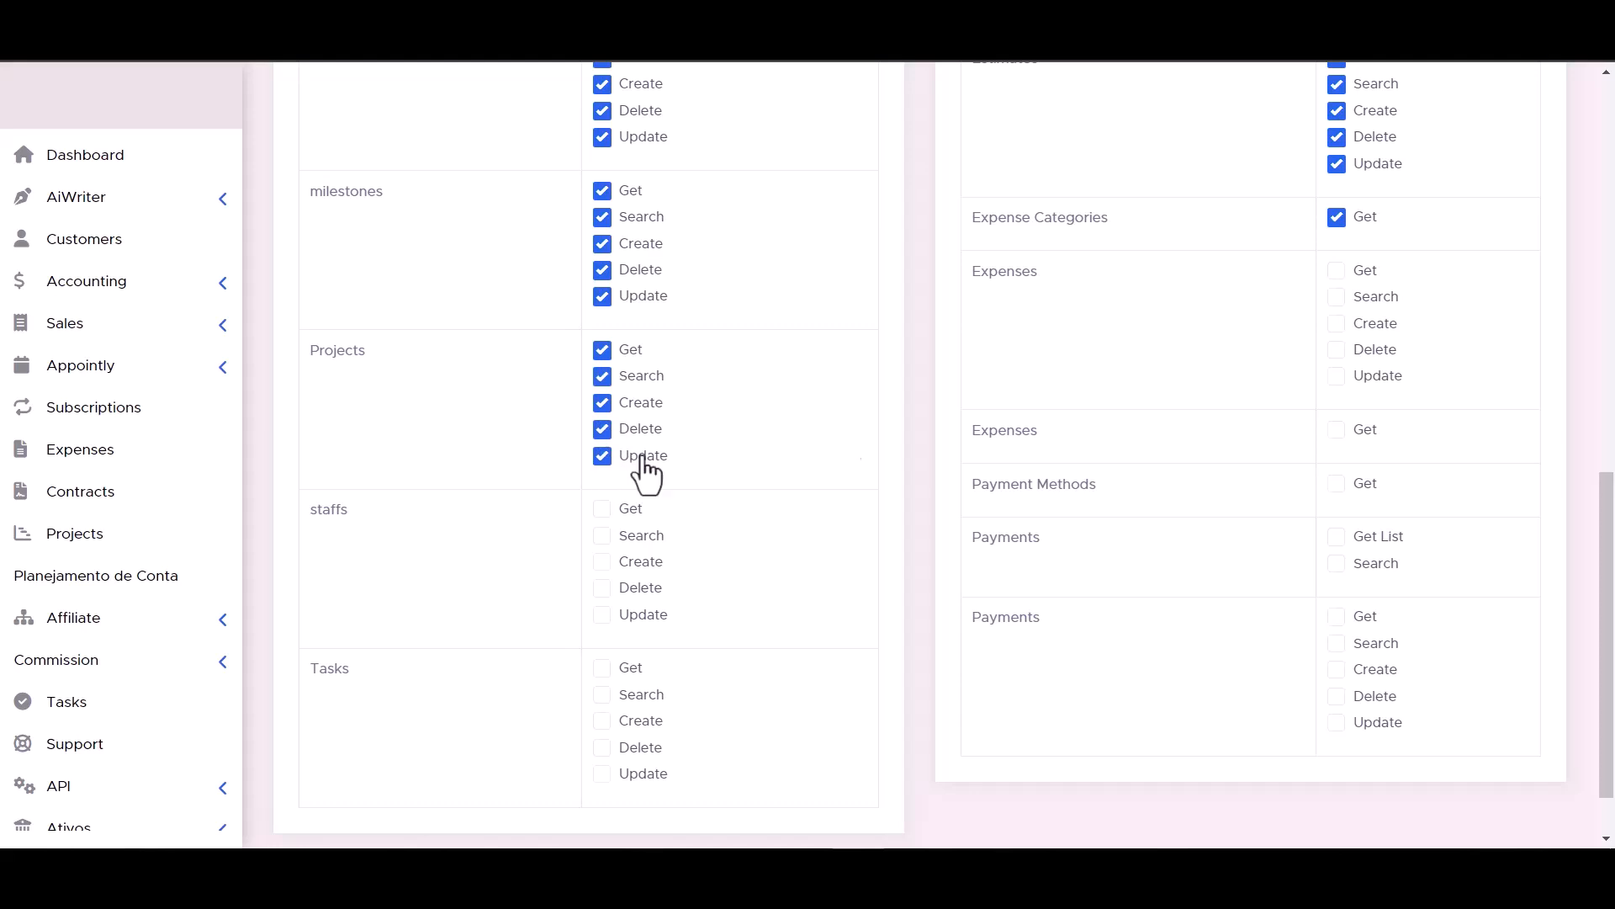
{"action": "left_click", "coordinate": [1337, 297]}
{"action": "left_click", "coordinate": [1337, 270]}
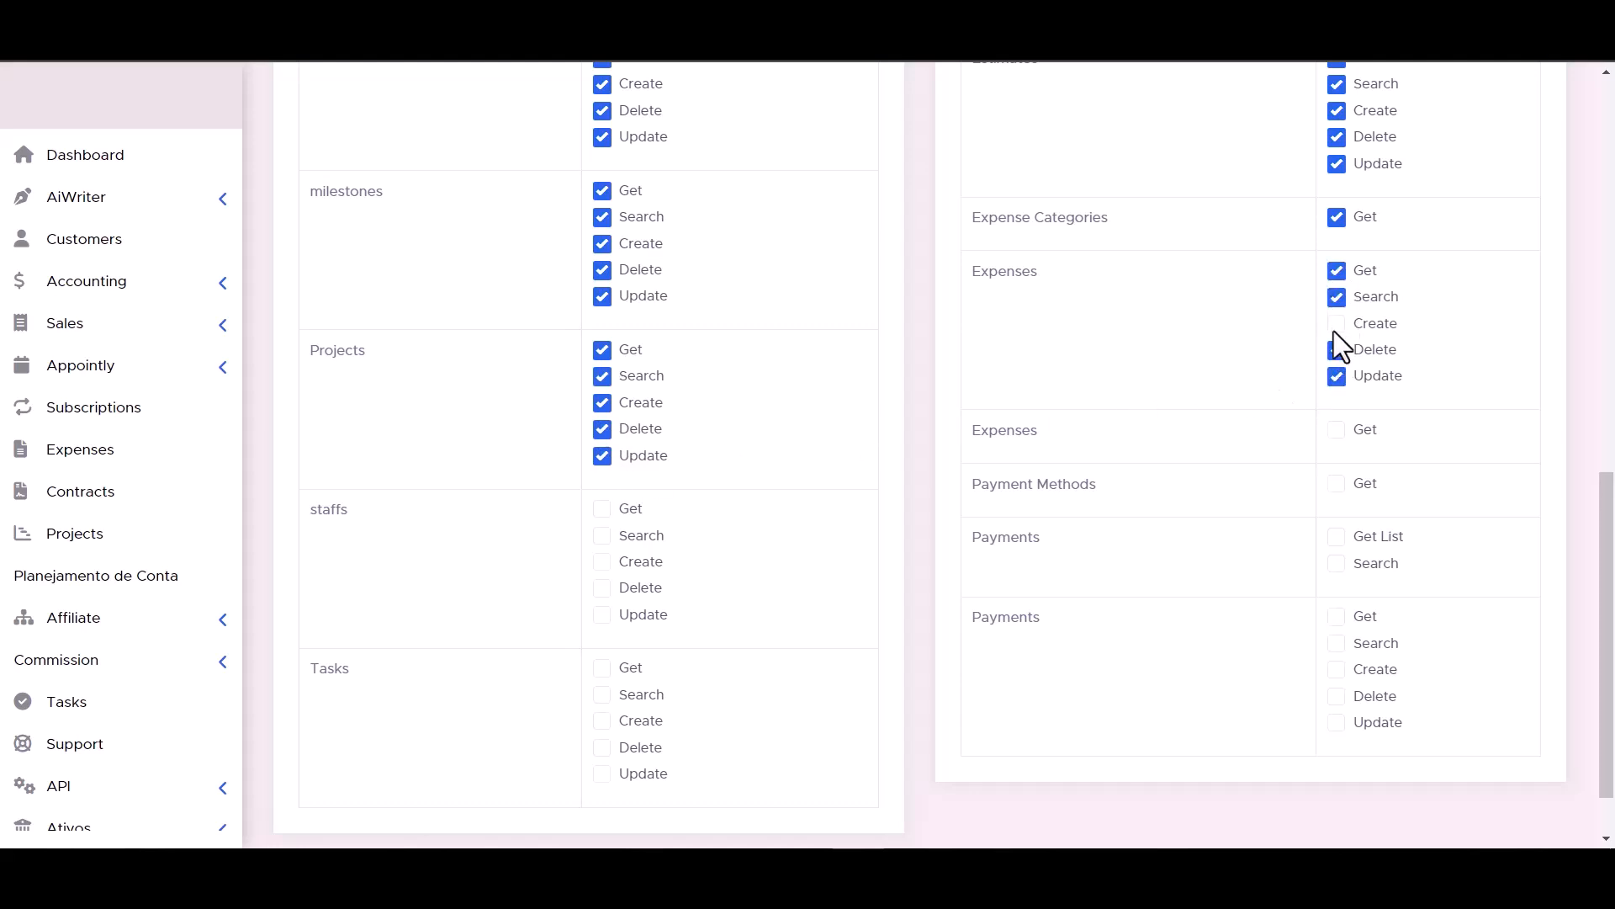
{"action": "left_click", "coordinate": [604, 508]}
{"action": "left_click", "coordinate": [602, 535]}
{"action": "left_click", "coordinate": [602, 562]}
{"action": "left_click", "coordinate": [603, 587]}
{"action": "left_click", "coordinate": [1338, 429]}
{"action": "left_click", "coordinate": [1336, 538]}
- Tick the Tasks and remaining Payments permissions, then save the token
{"action": "scroll", "coordinate": [927, 550], "scroll_direction": "down", "scroll_amount": 1}
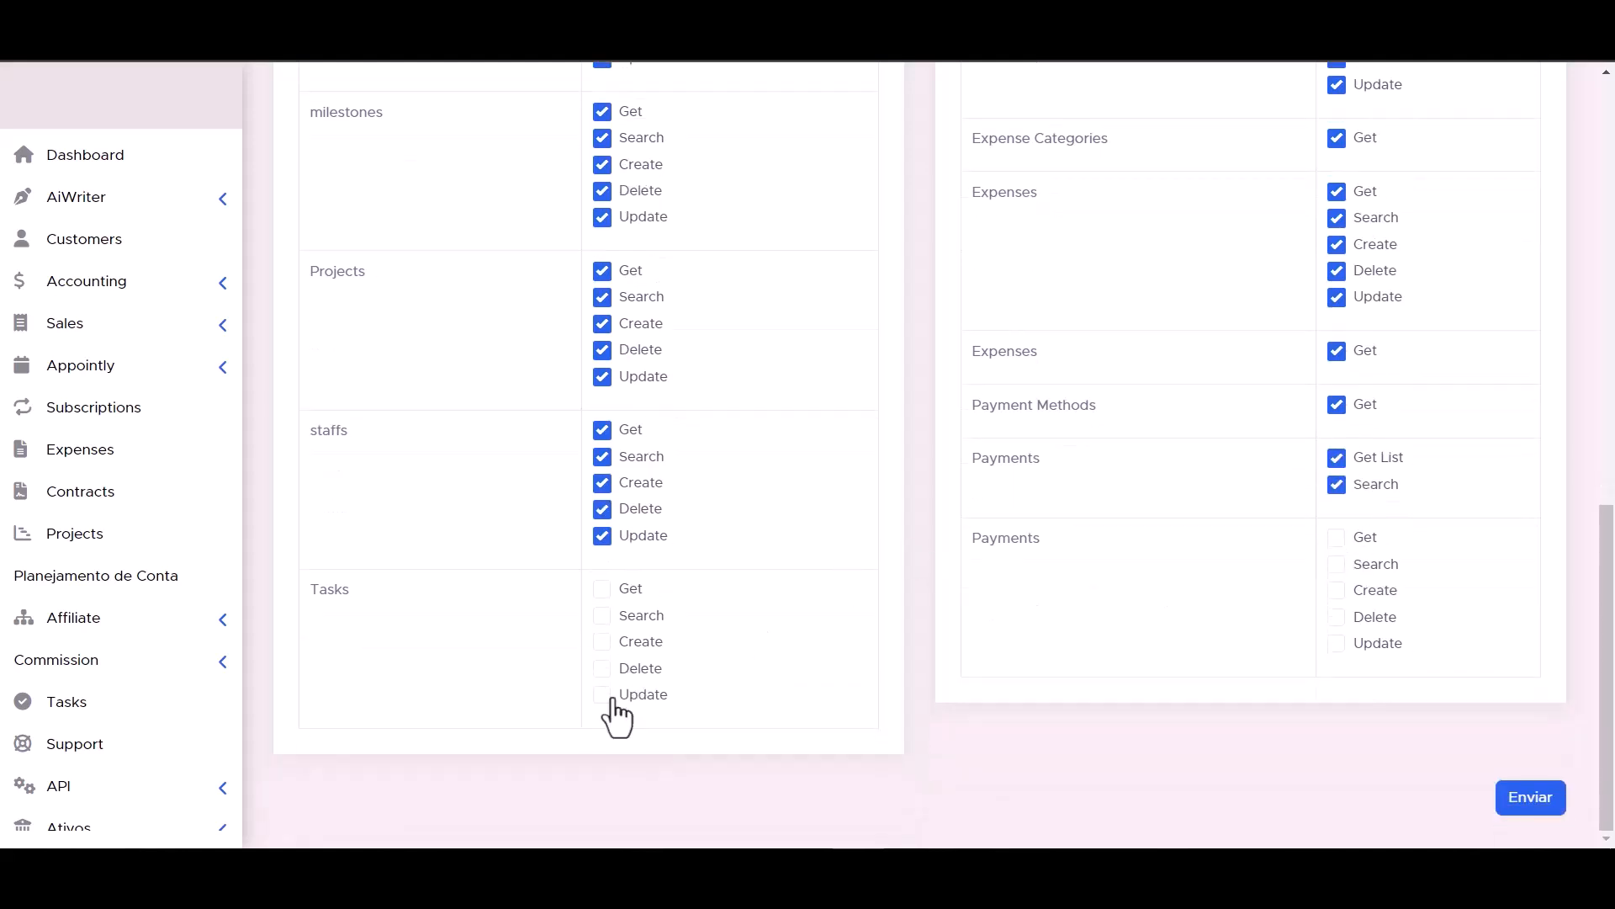
{"action": "left_click", "coordinate": [602, 615]}
{"action": "left_click", "coordinate": [602, 588]}
{"action": "left_click", "coordinate": [1341, 643]}
{"action": "left_click", "coordinate": [1338, 618]}
{"action": "left_click", "coordinate": [1337, 589]}
{"action": "left_click", "coordinate": [1337, 564]}
{"action": "left_click", "coordinate": [1337, 537]}
{"action": "scroll", "coordinate": [1008, 655], "scroll_direction": "up", "scroll_amount": 1}
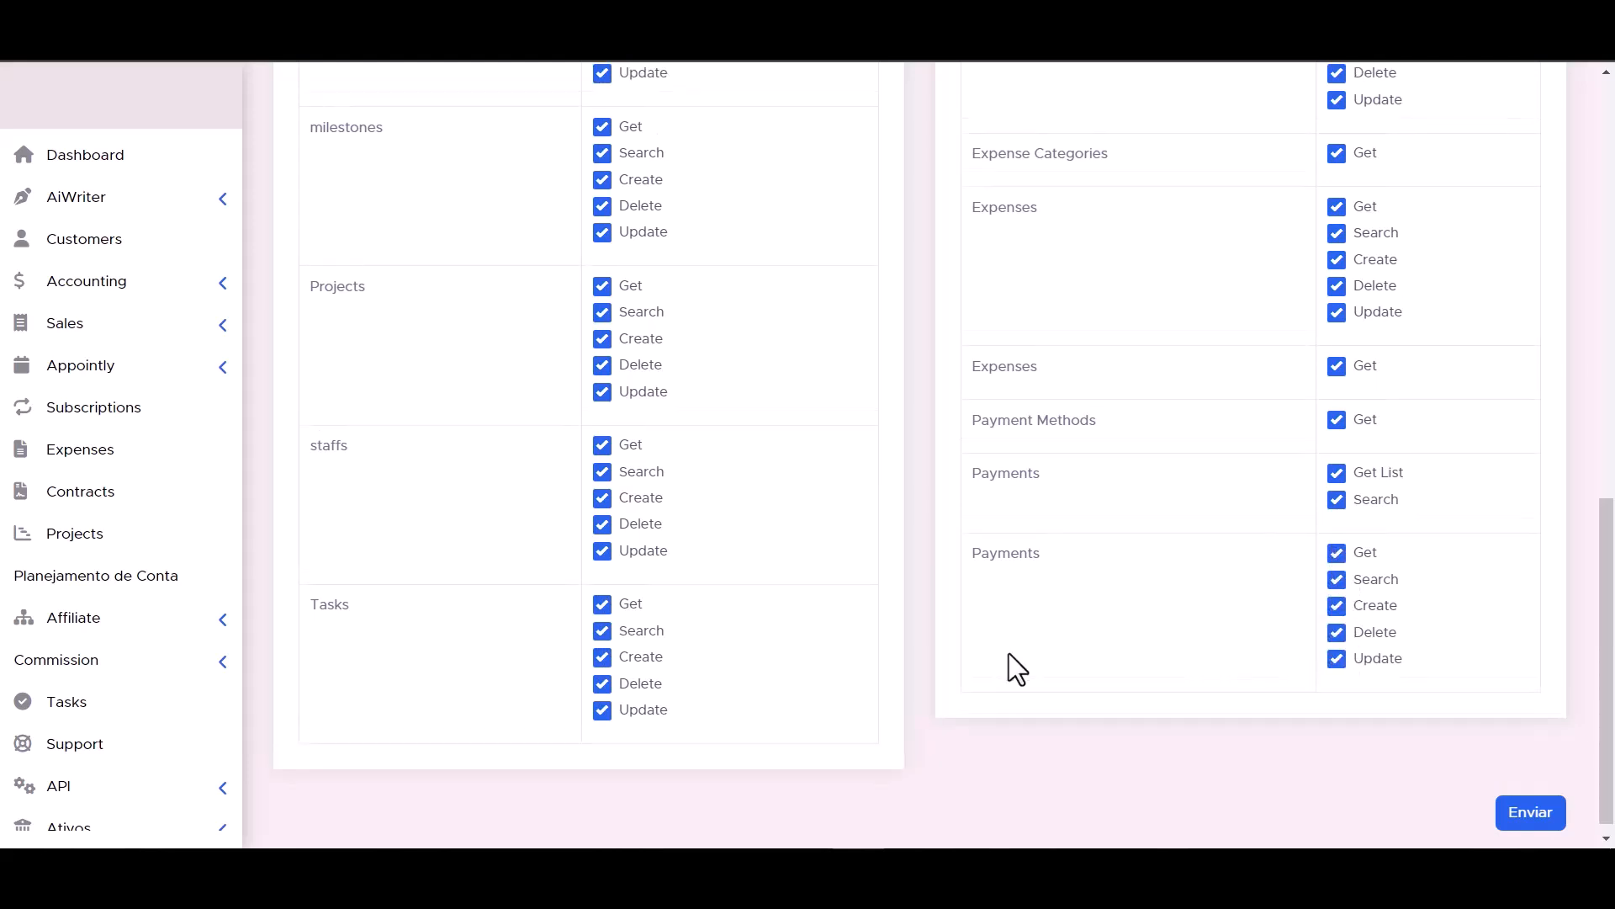
{"action": "scroll", "coordinate": [1007, 653], "scroll_direction": "down", "scroll_amount": 1}
{"action": "left_click", "coordinate": [1537, 801]}
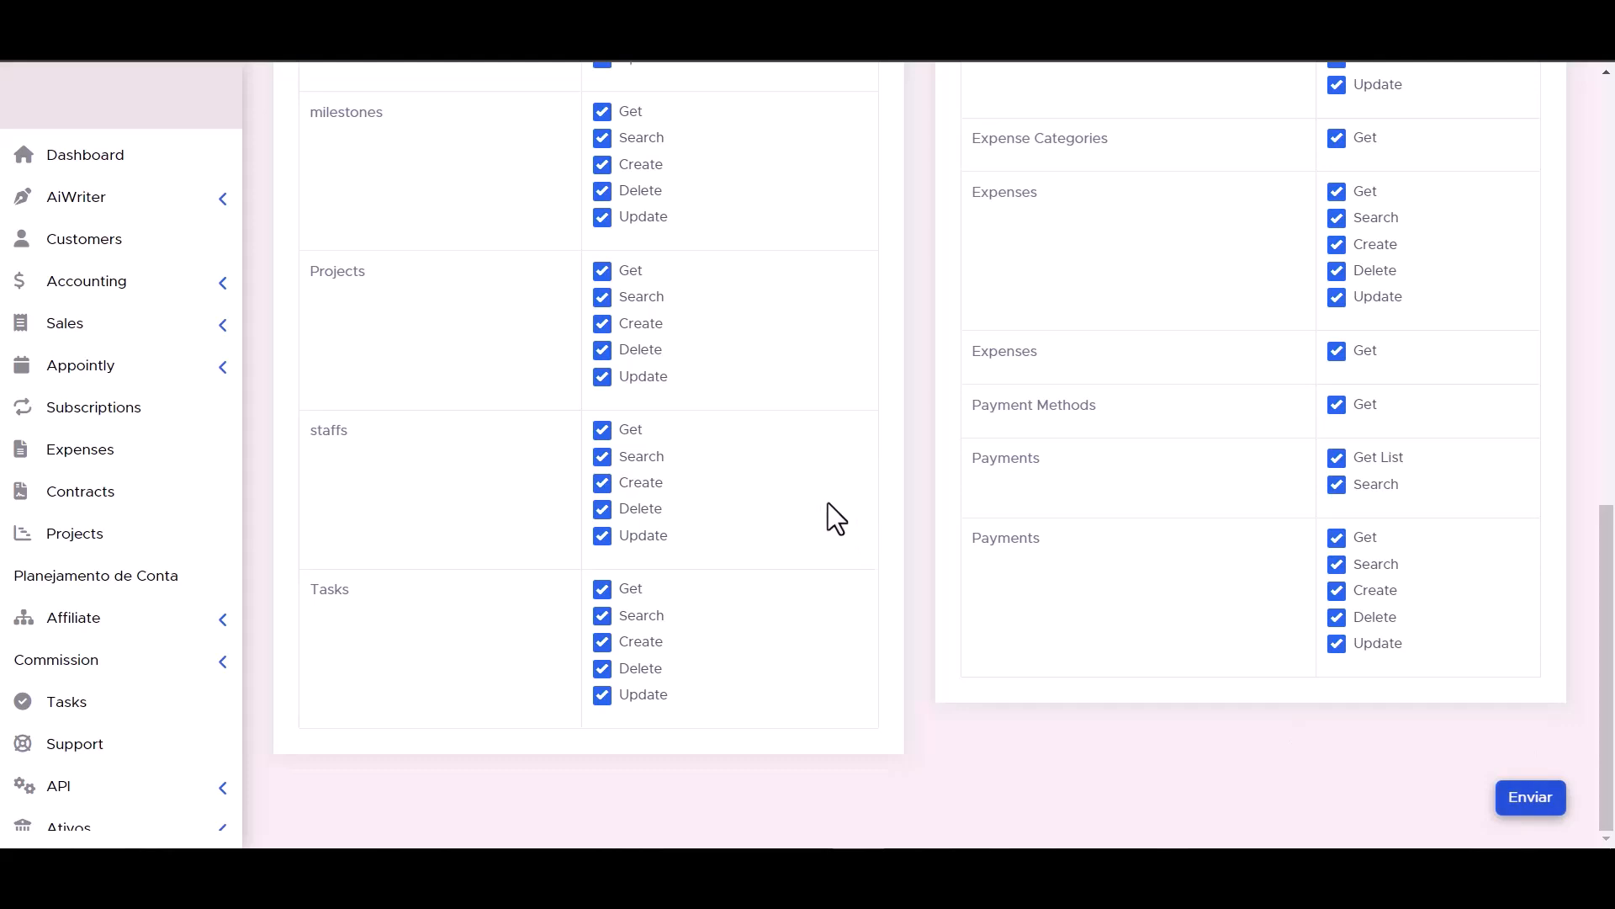
- Authorize PerfexCRM with the new API token and advance to the action step
{"action": "triple_click", "coordinate": [814, 389]}
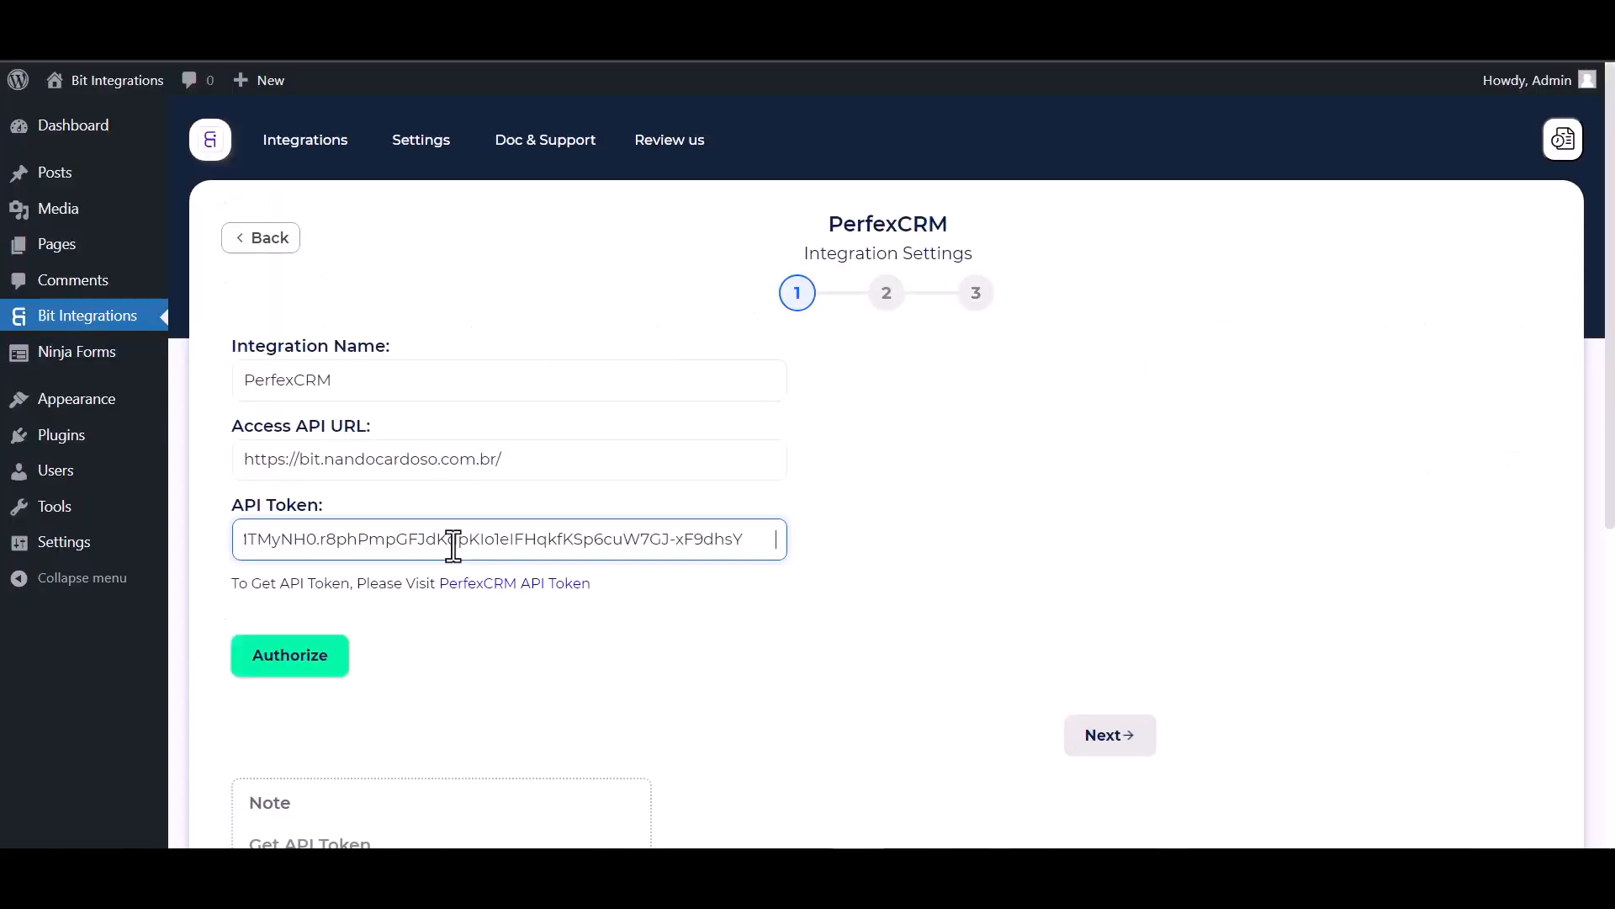
{"action": "left_click", "coordinate": [281, 669]}
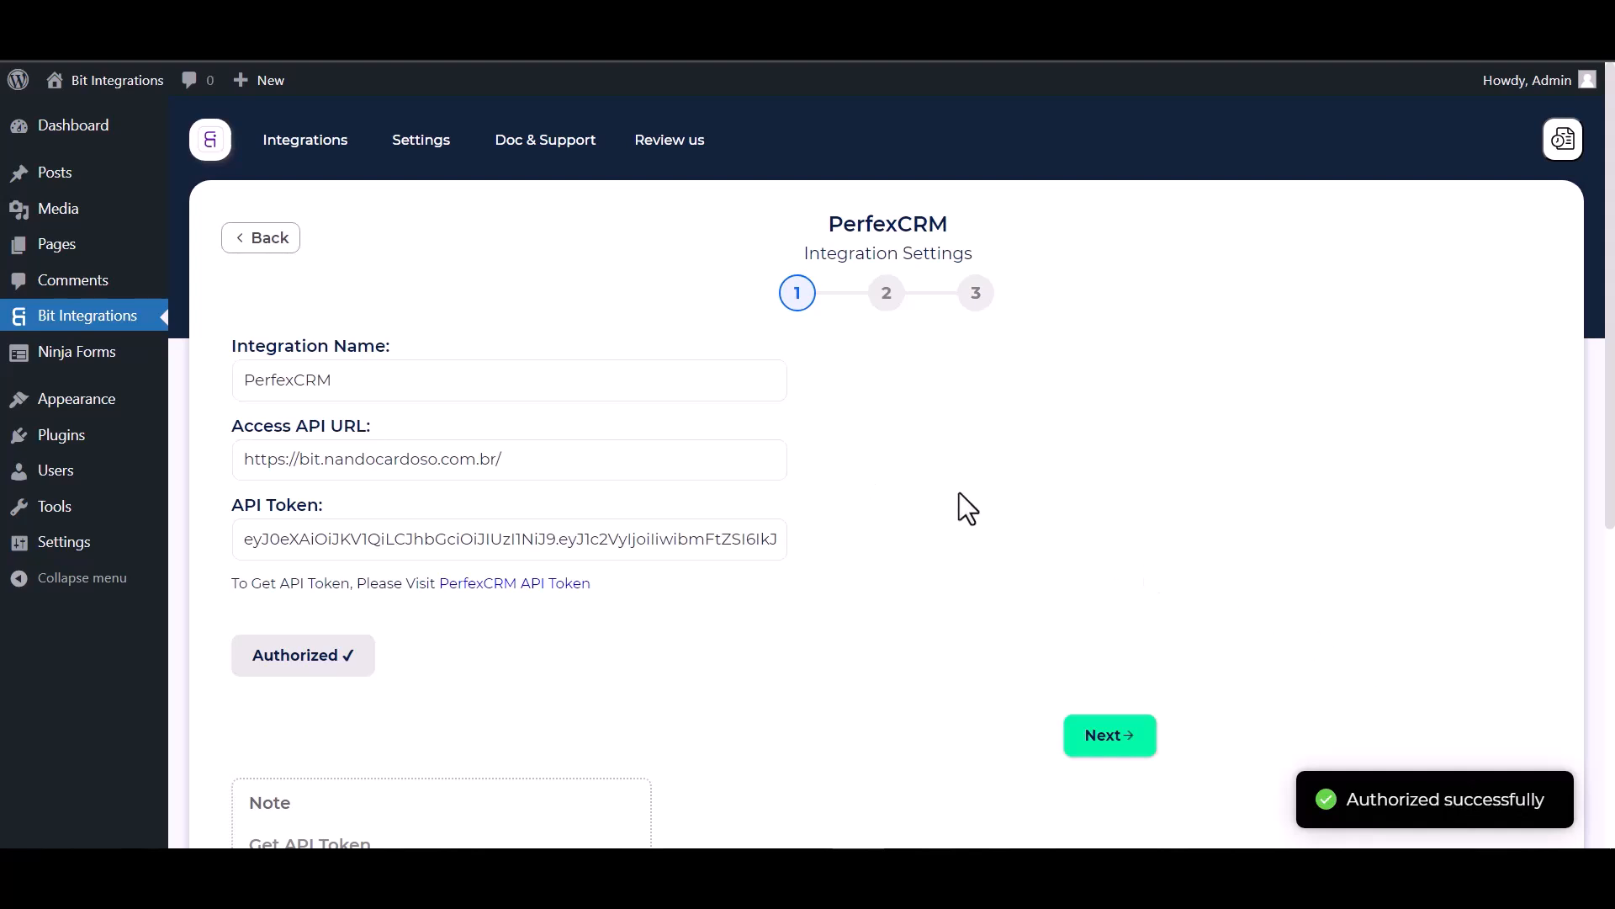
{"action": "scroll", "coordinate": [959, 492], "scroll_direction": "down", "scroll_amount": 1}
{"action": "scroll", "coordinate": [898, 516], "scroll_direction": "up", "scroll_amount": 1}
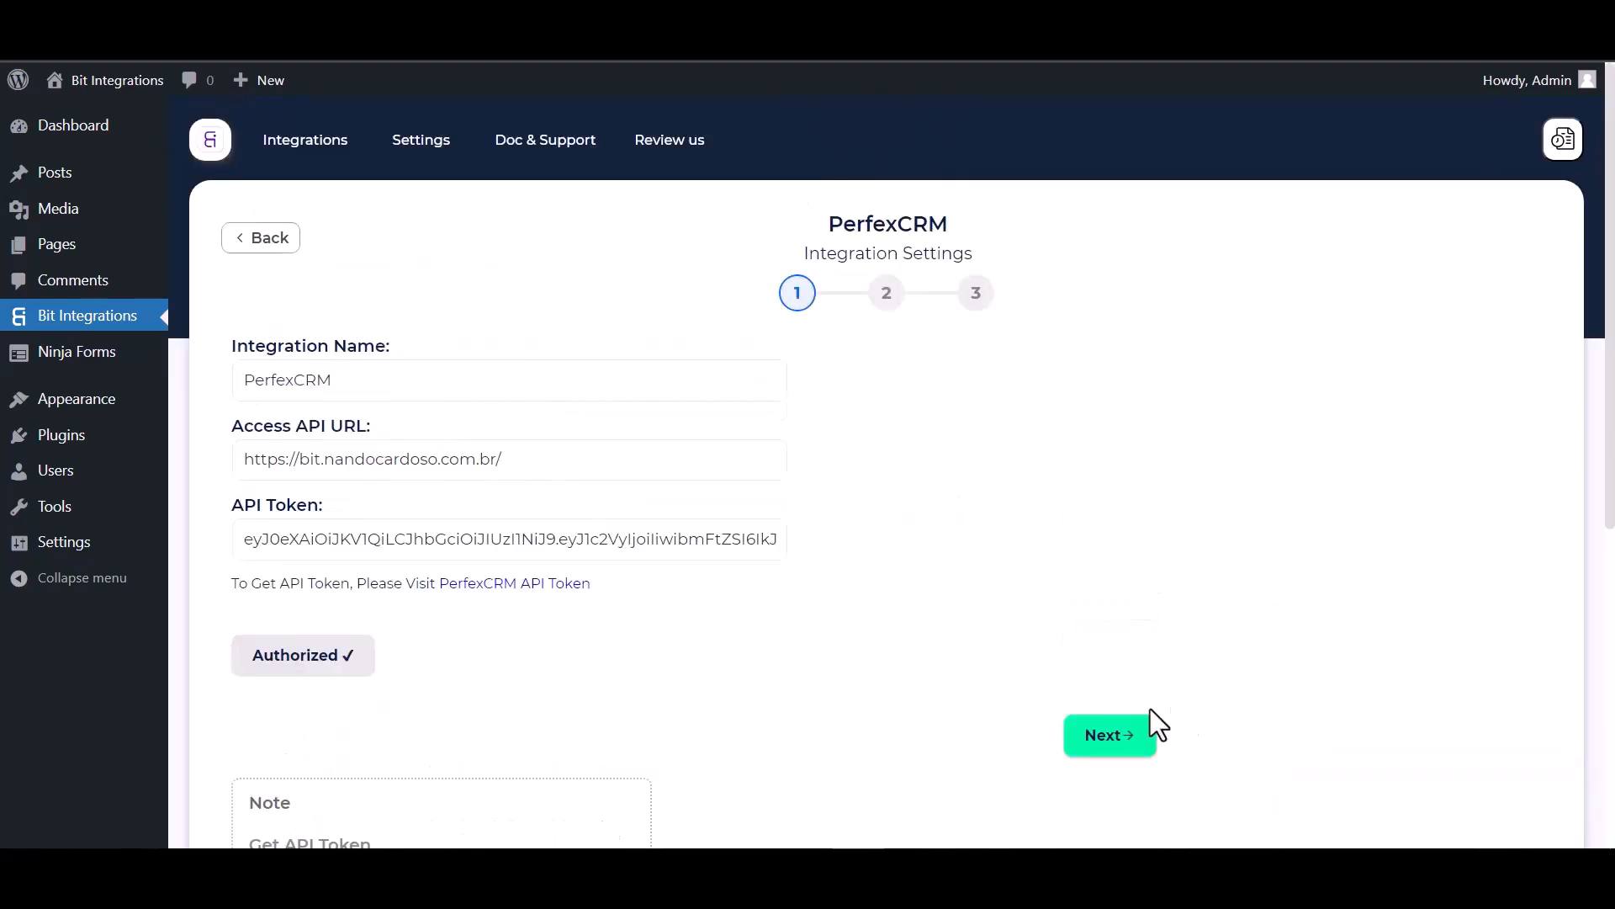
{"action": "left_click", "coordinate": [1111, 736]}
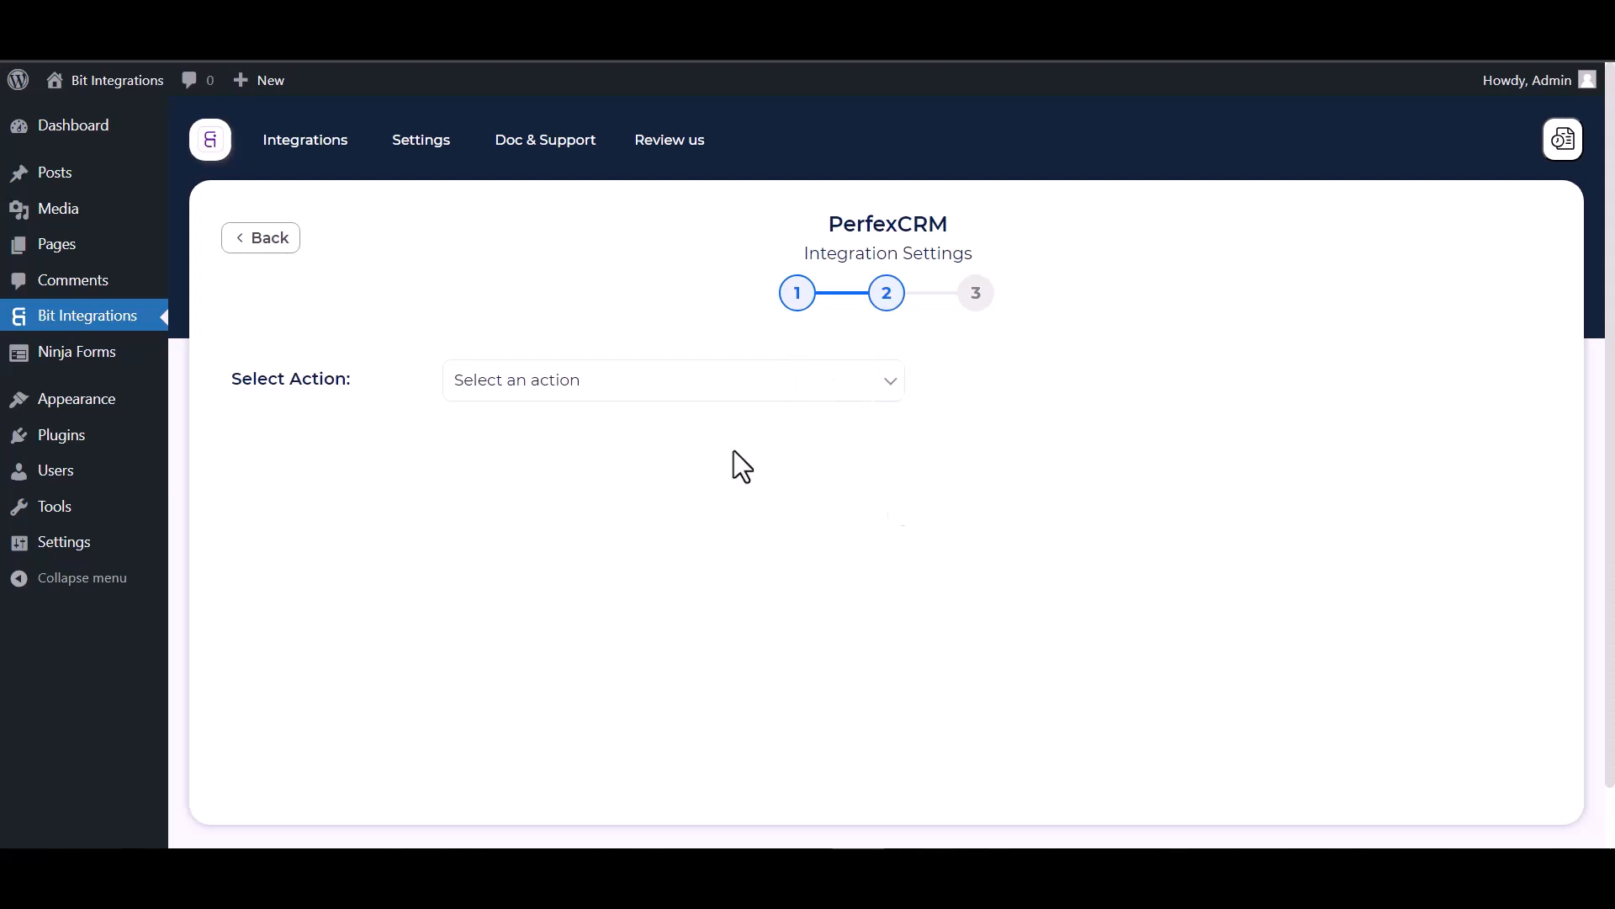
- Choose Create Contact as the PerfexCRM action and Bit Integrations as the customer
{"action": "left_click", "coordinate": [636, 385]}
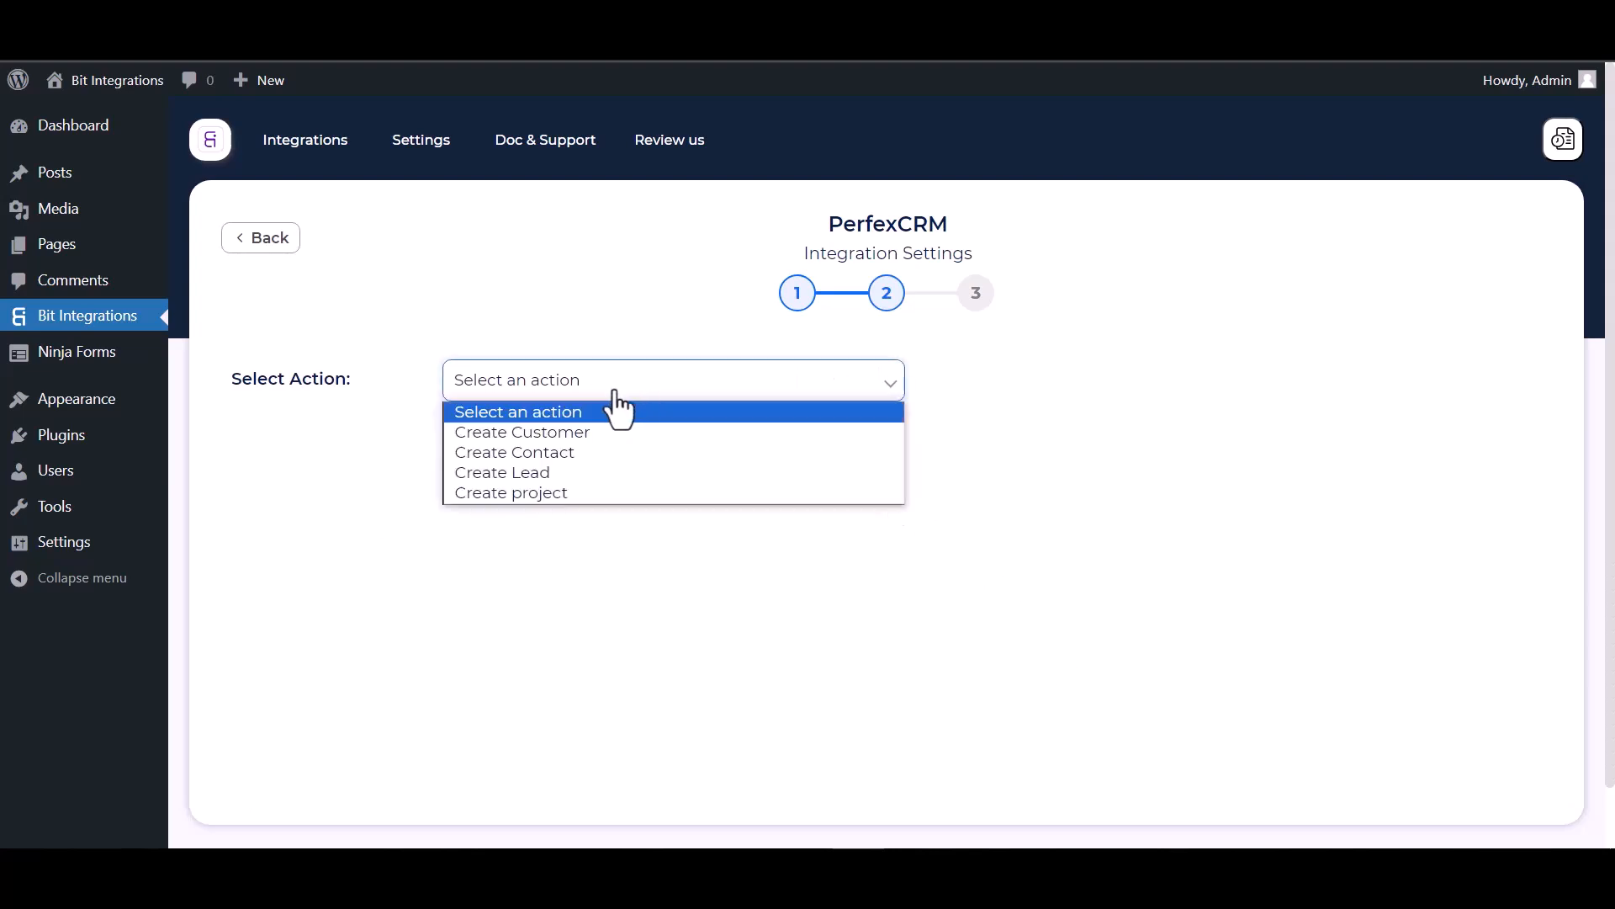
{"action": "left_click", "coordinate": [553, 458]}
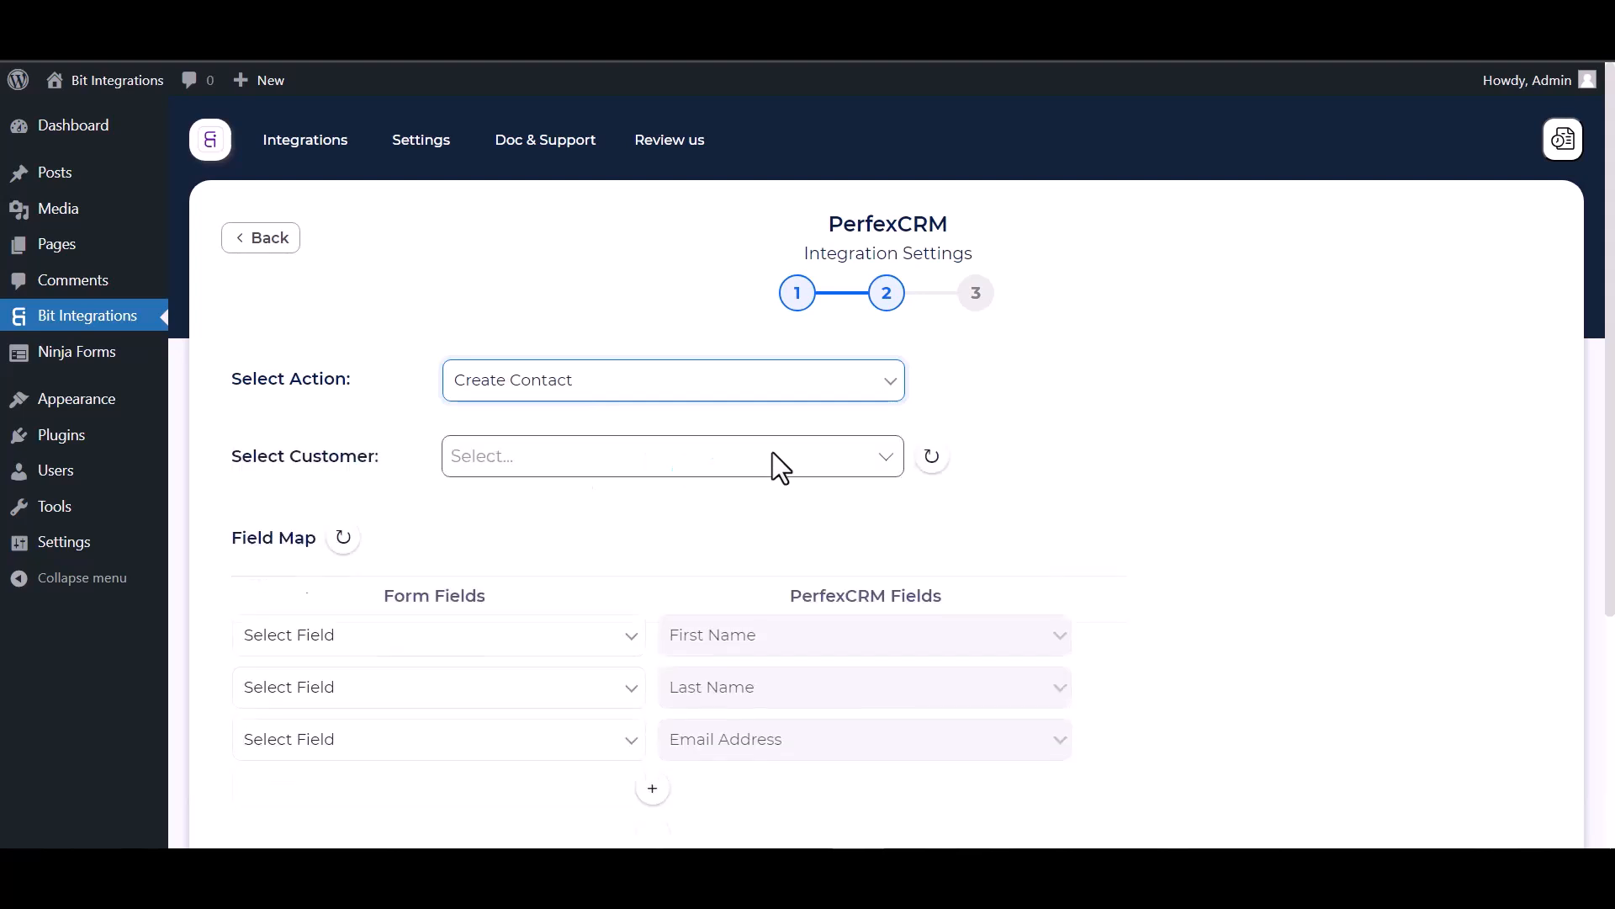
{"action": "scroll", "coordinate": [773, 455], "scroll_direction": "down", "scroll_amount": 1}
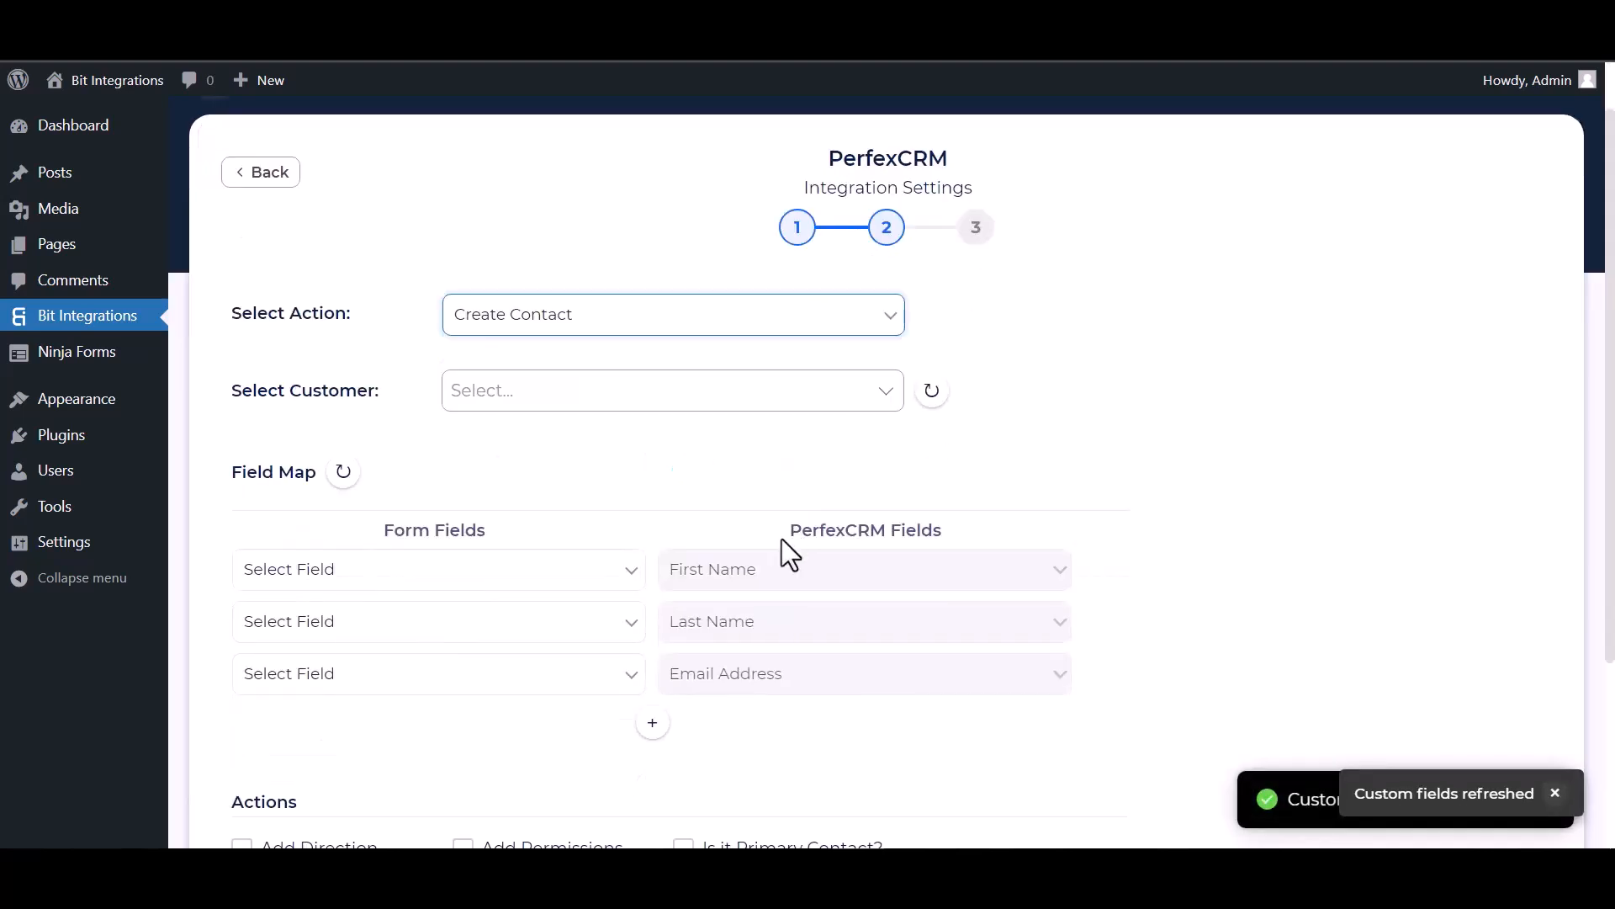
{"action": "left_click", "coordinate": [538, 393]}
{"action": "left_click", "coordinate": [521, 454]}
- Map First Name, Last Name and Email, and add a row mapping Phone to Phone Number
{"action": "scroll", "coordinate": [629, 412], "scroll_direction": "down", "scroll_amount": 4}
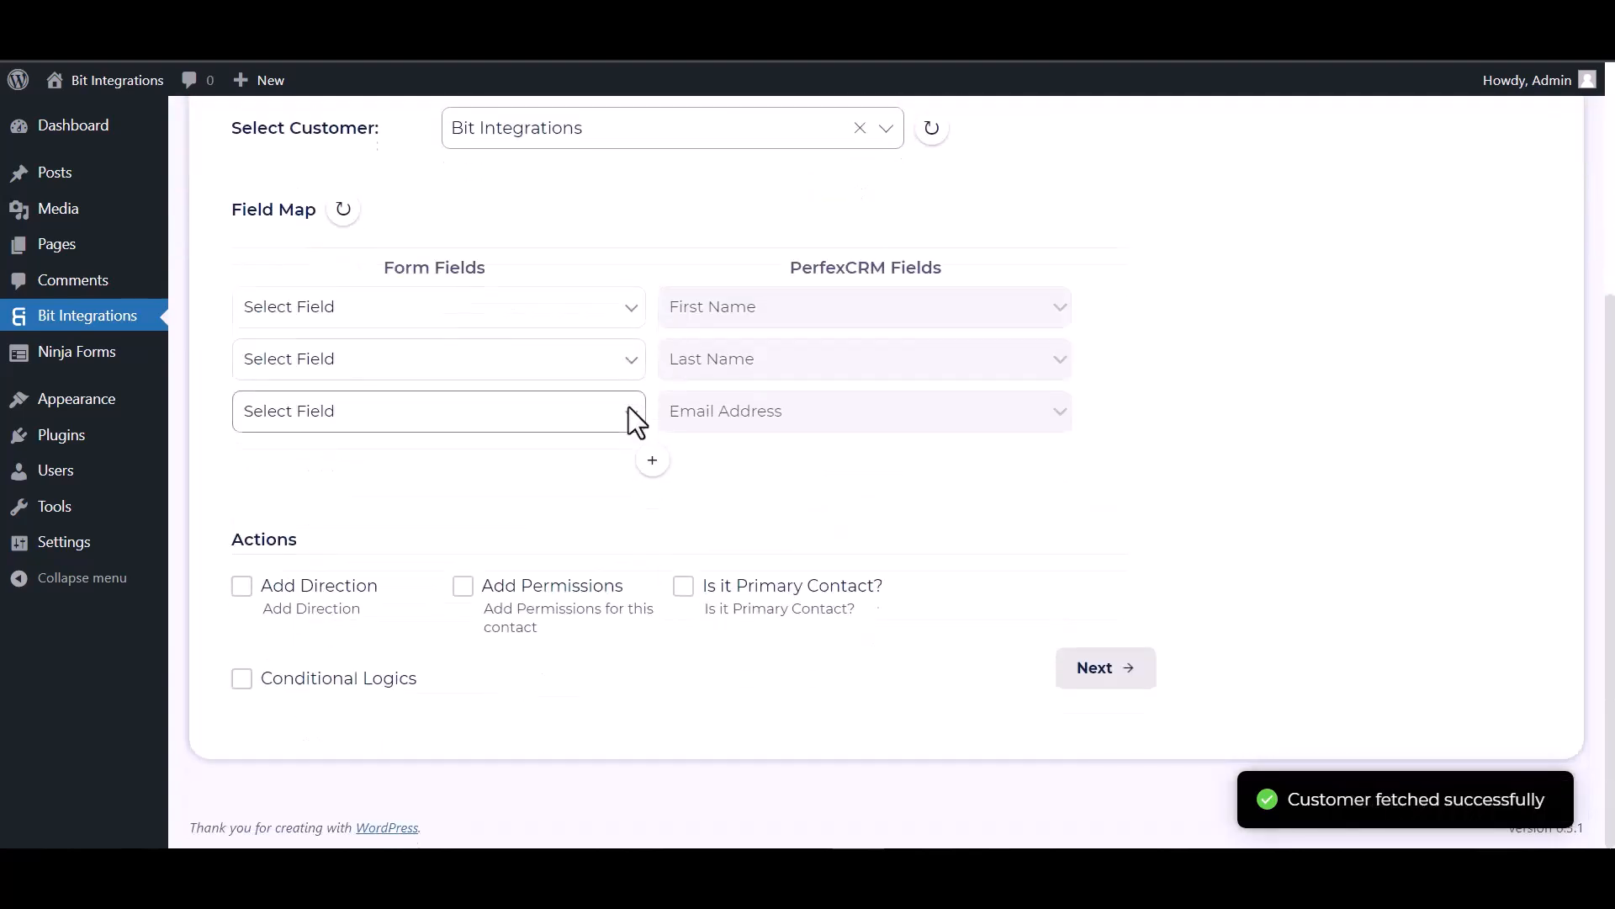
{"action": "left_click", "coordinate": [461, 322]}
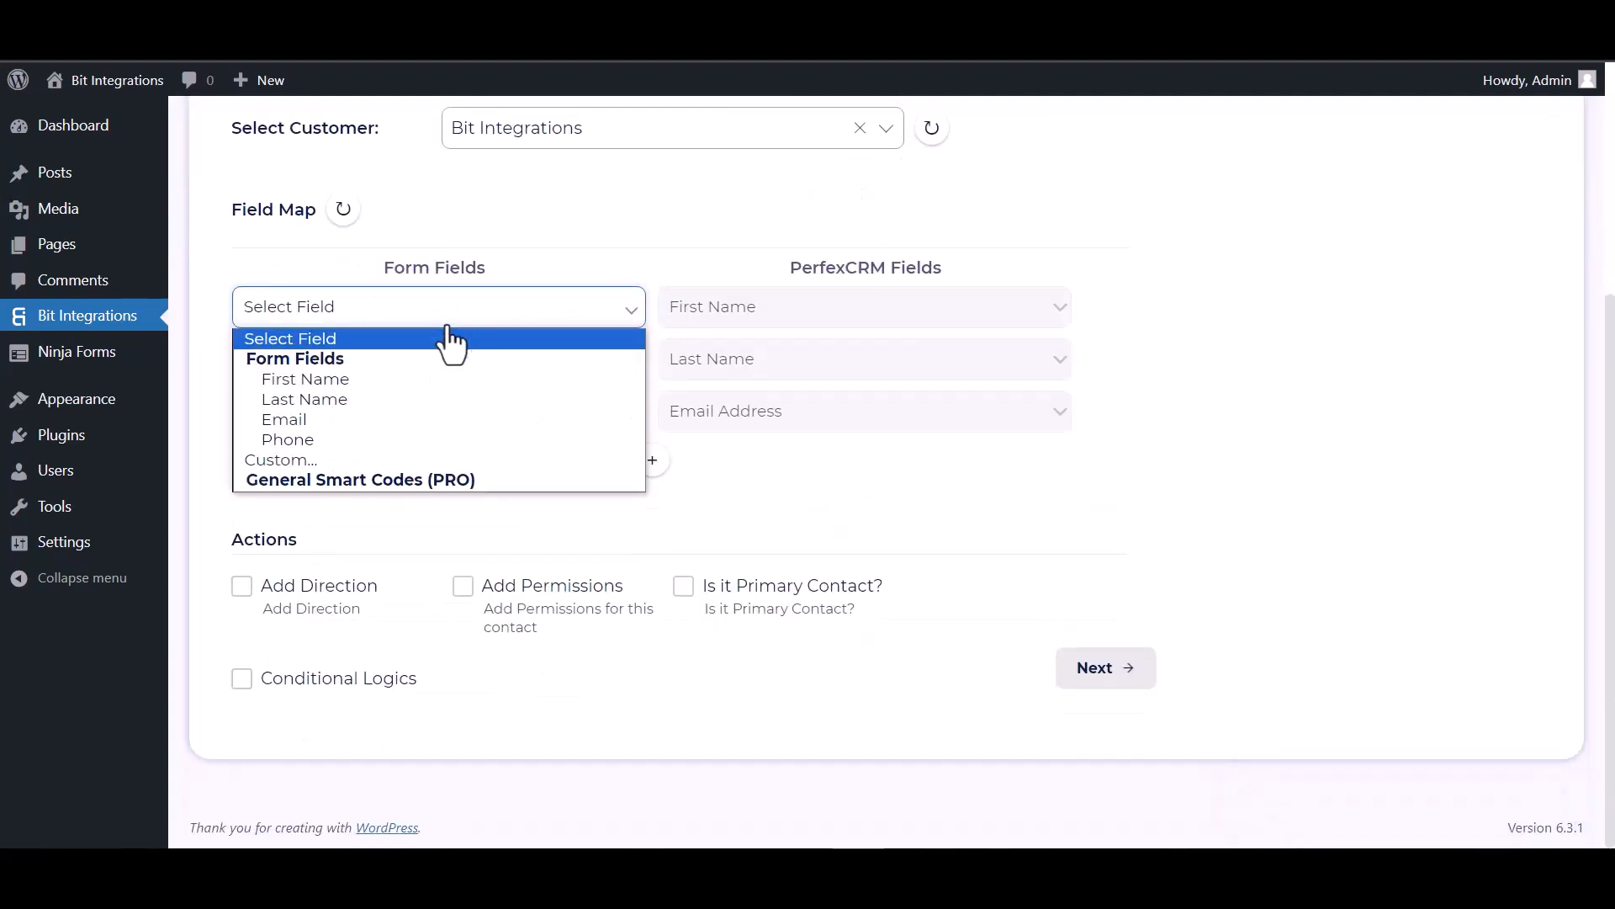
{"action": "left_click", "coordinate": [364, 382]}
{"action": "left_click", "coordinate": [461, 393]}
{"action": "left_click", "coordinate": [350, 454]}
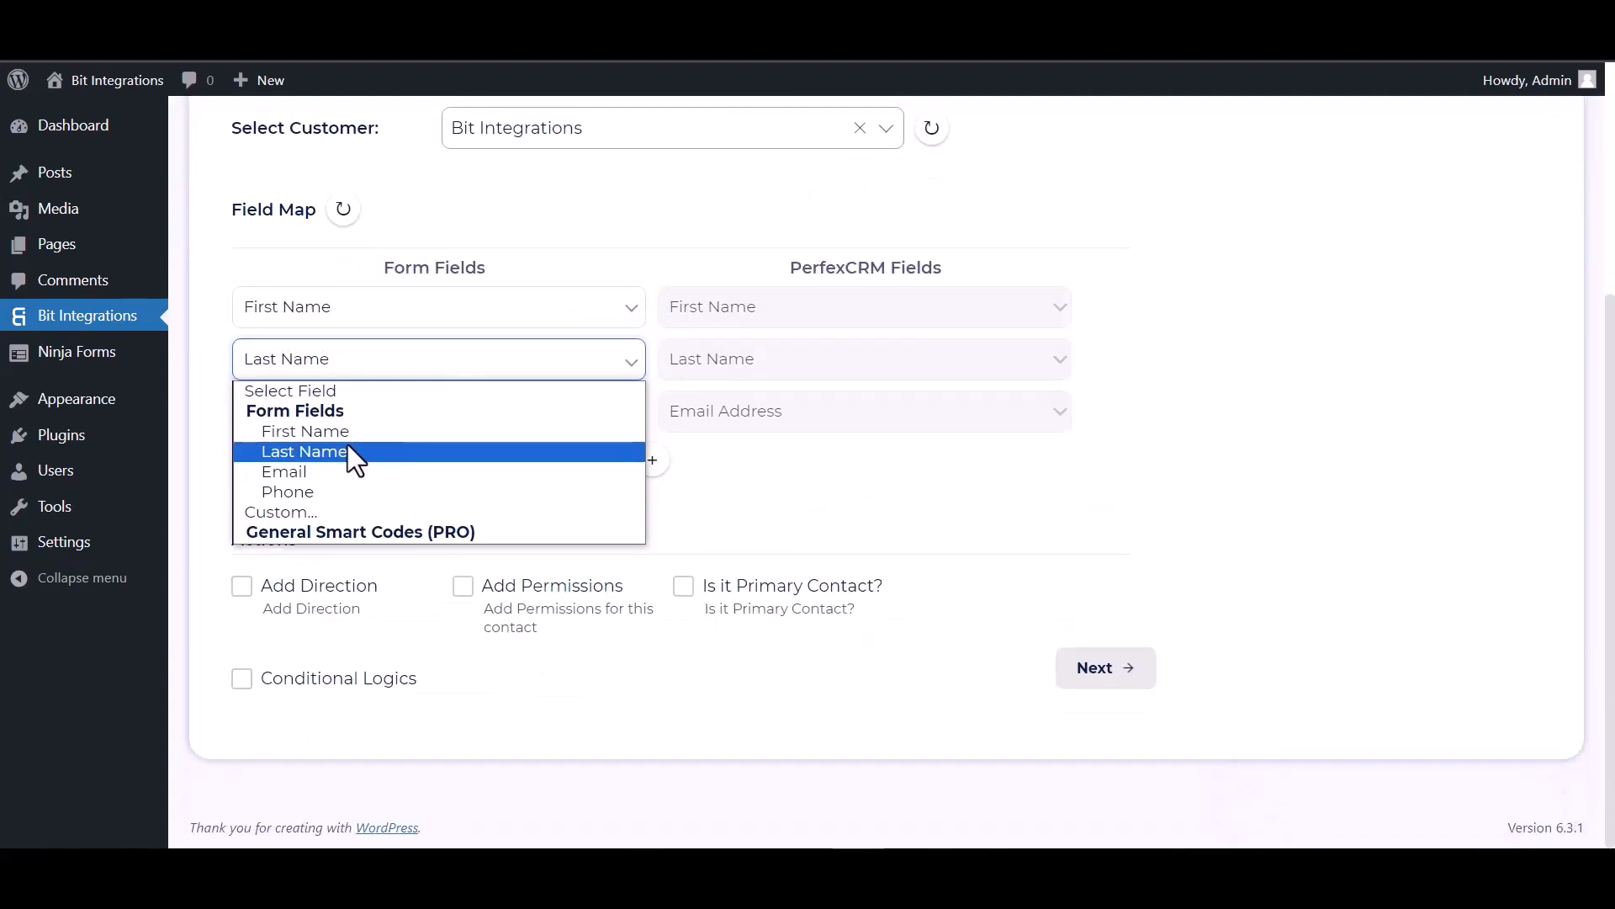
{"action": "left_click", "coordinate": [366, 419]}
{"action": "left_click", "coordinate": [386, 525]}
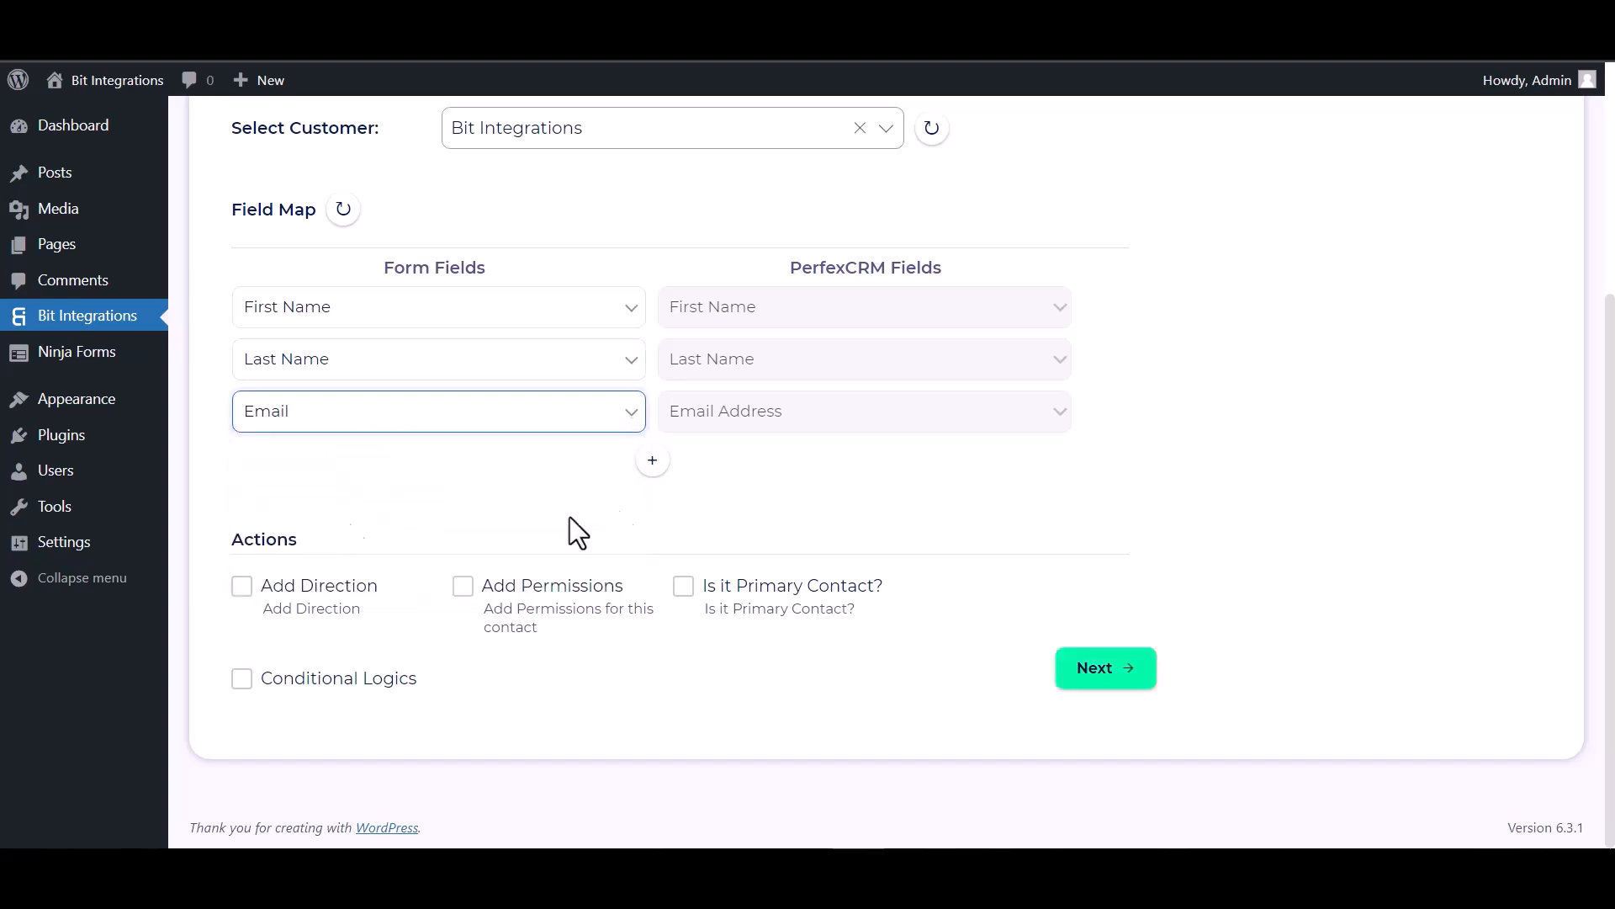
{"action": "left_click", "coordinate": [652, 460]}
{"action": "left_click", "coordinate": [703, 465]}
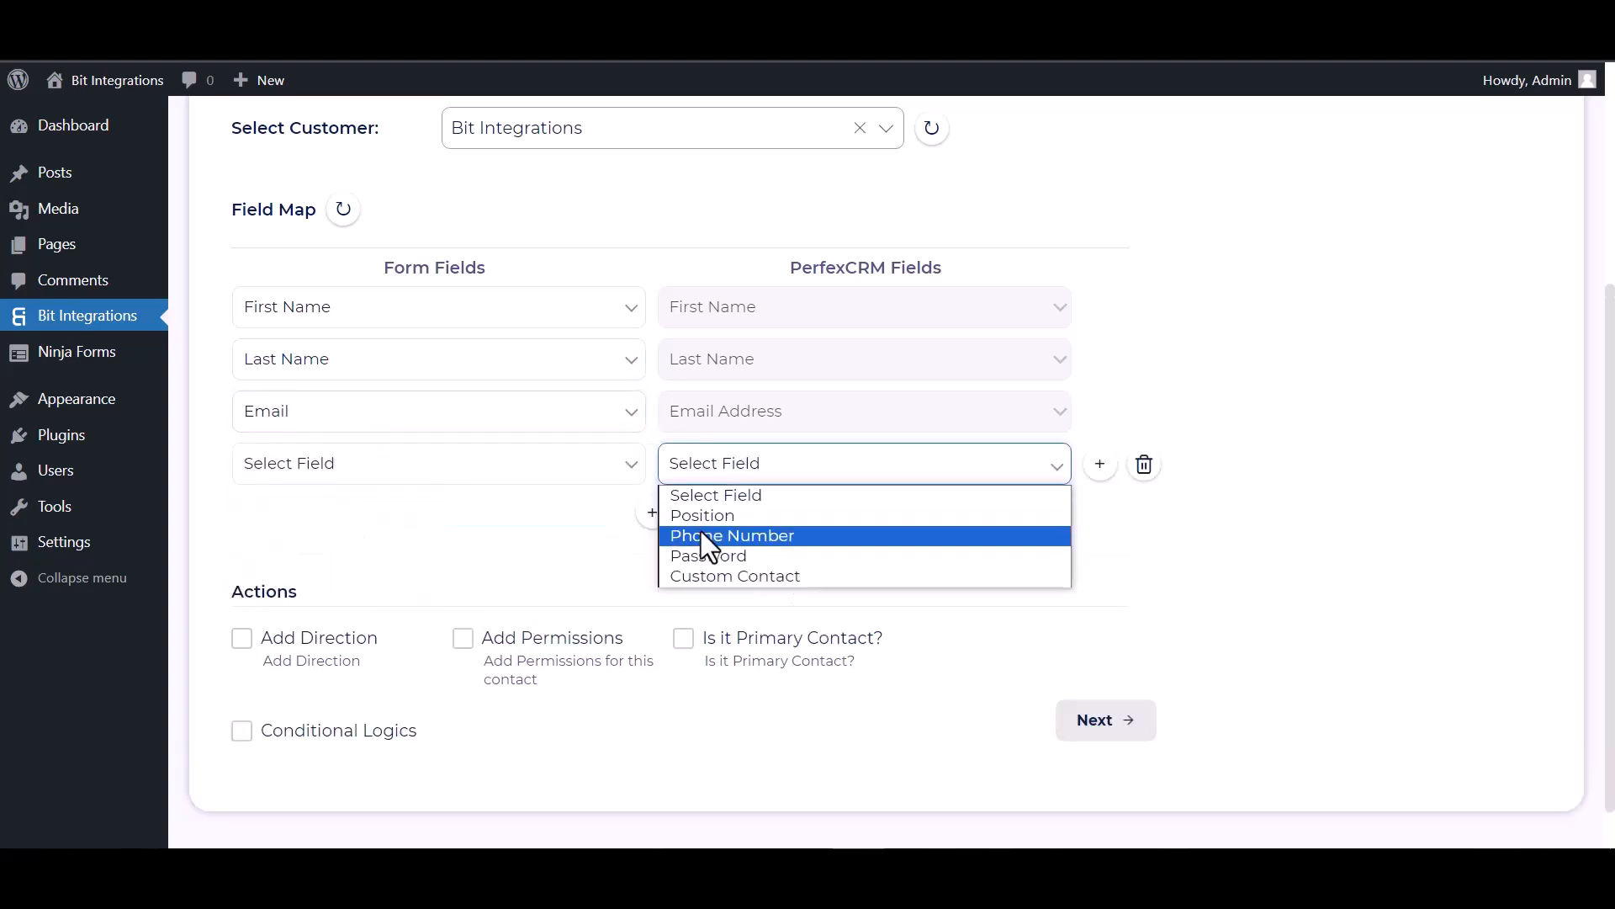
{"action": "left_click", "coordinate": [700, 533]}
{"action": "left_click", "coordinate": [528, 469]}
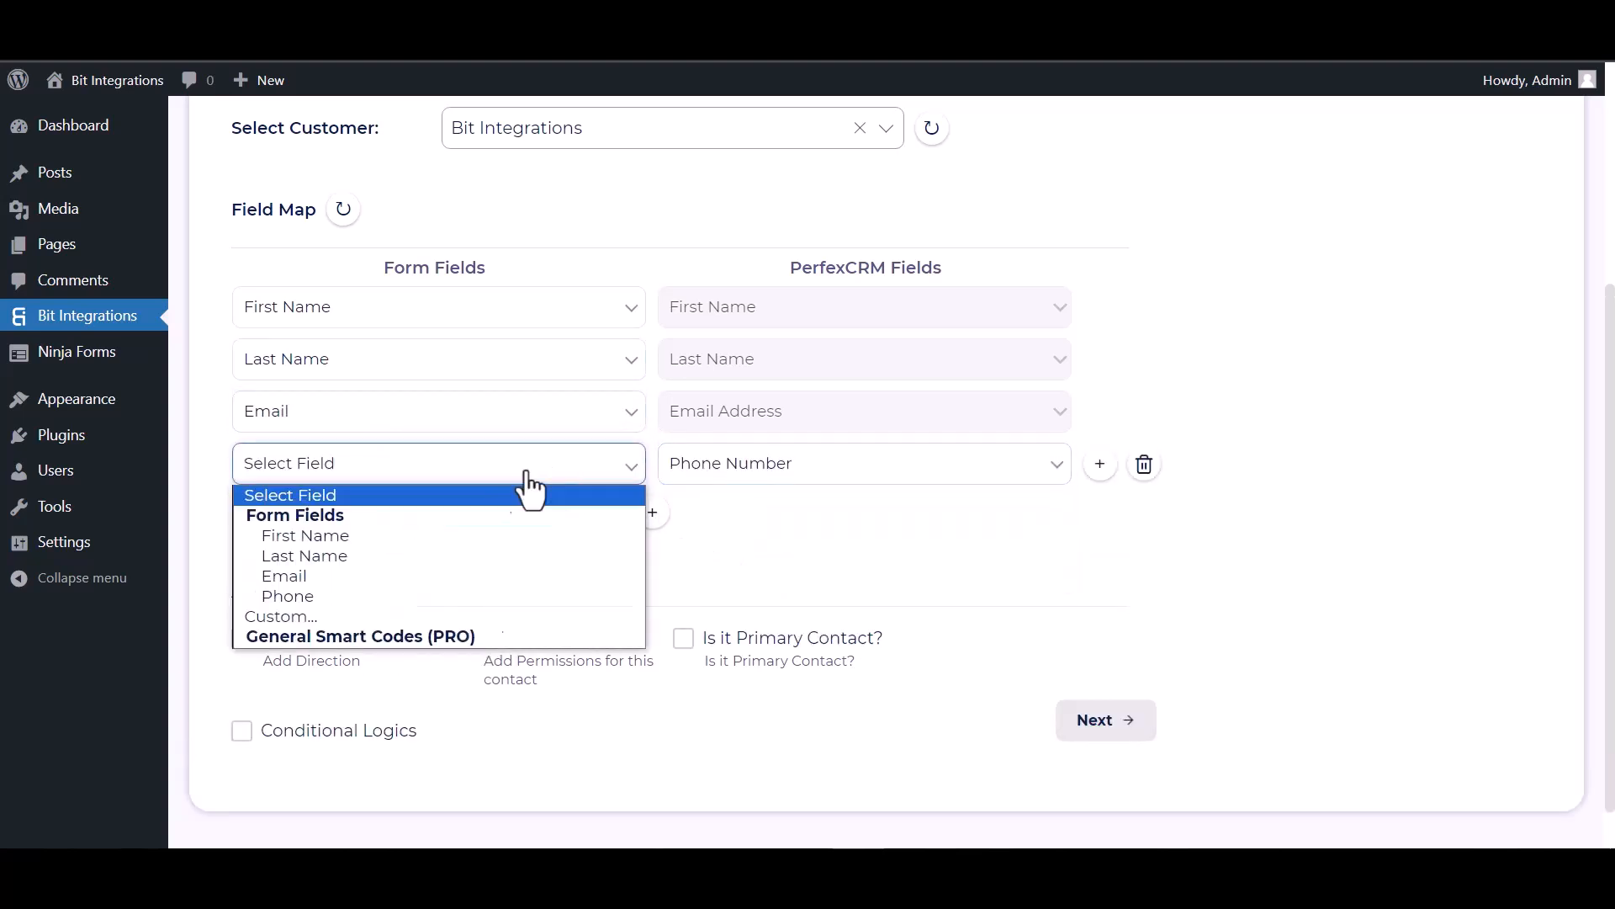
{"action": "left_click", "coordinate": [320, 594]}
- Leave Conditional Logics off and continue to the final integration step
{"action": "scroll", "coordinate": [477, 494], "scroll_direction": "down", "scroll_amount": 1}
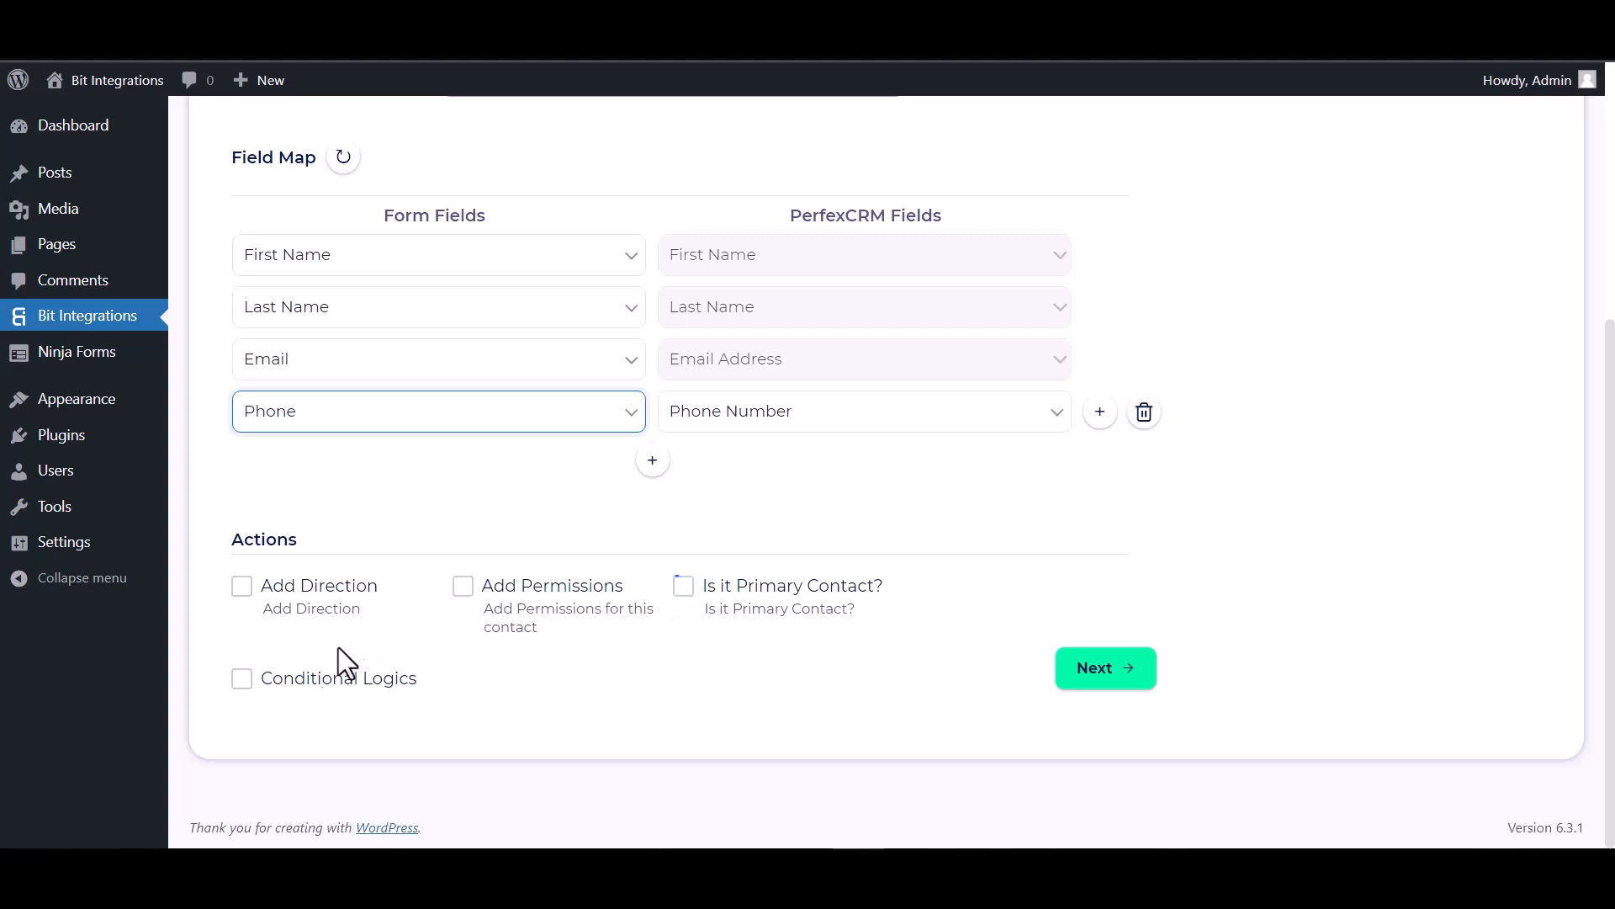
{"action": "left_click", "coordinate": [242, 678]}
{"action": "scroll", "coordinate": [556, 594], "scroll_direction": "down", "scroll_amount": 3}
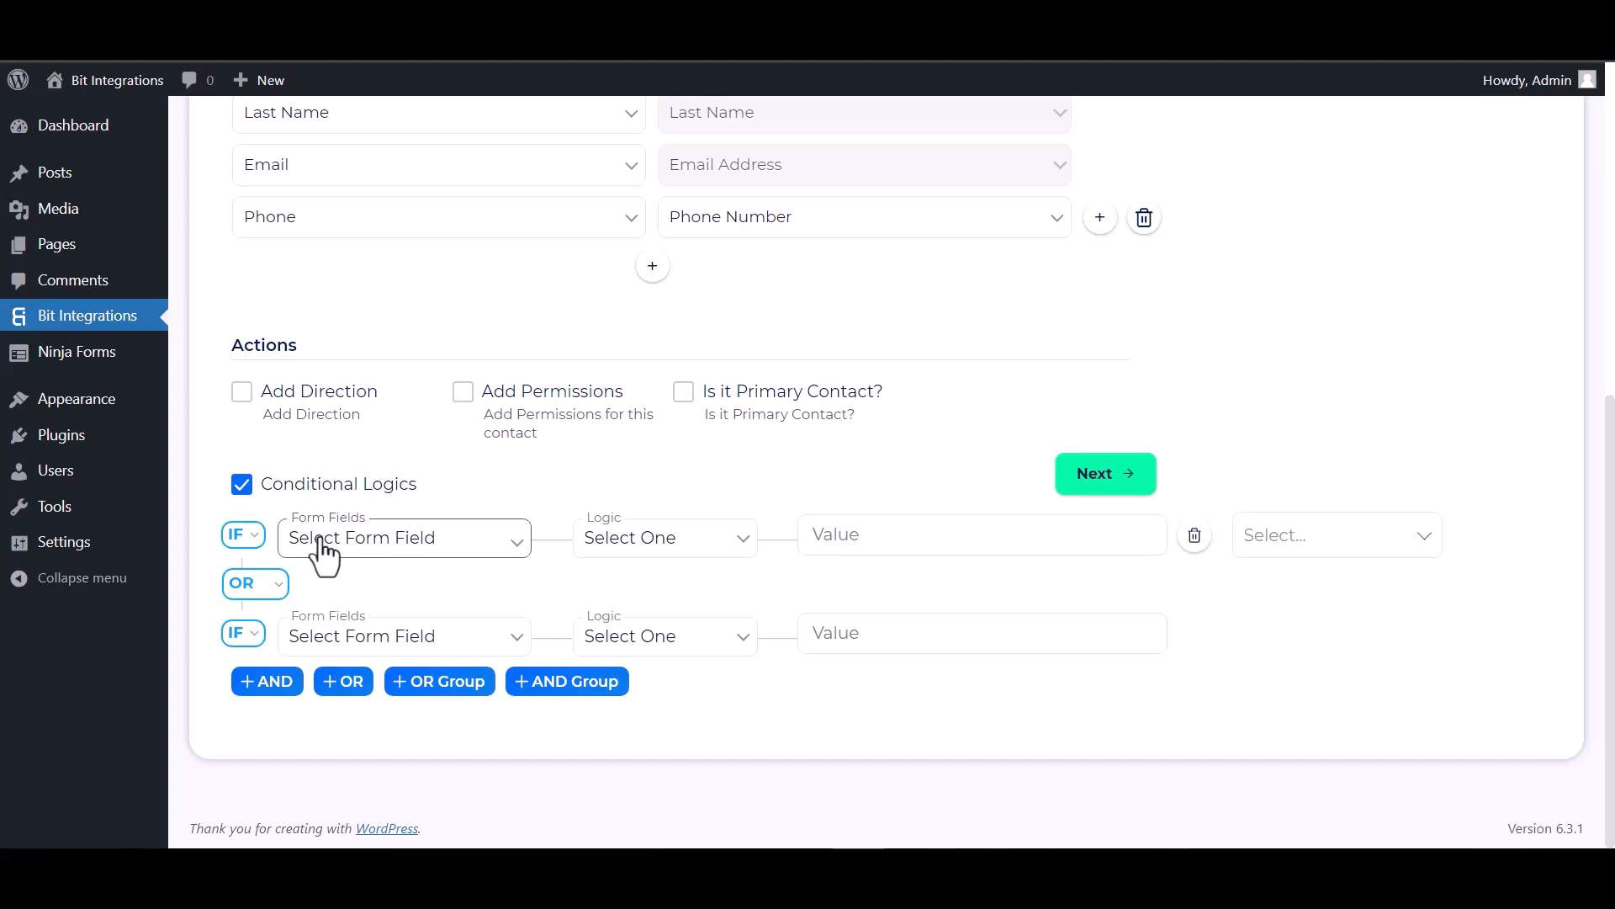
{"action": "left_click", "coordinate": [246, 490]}
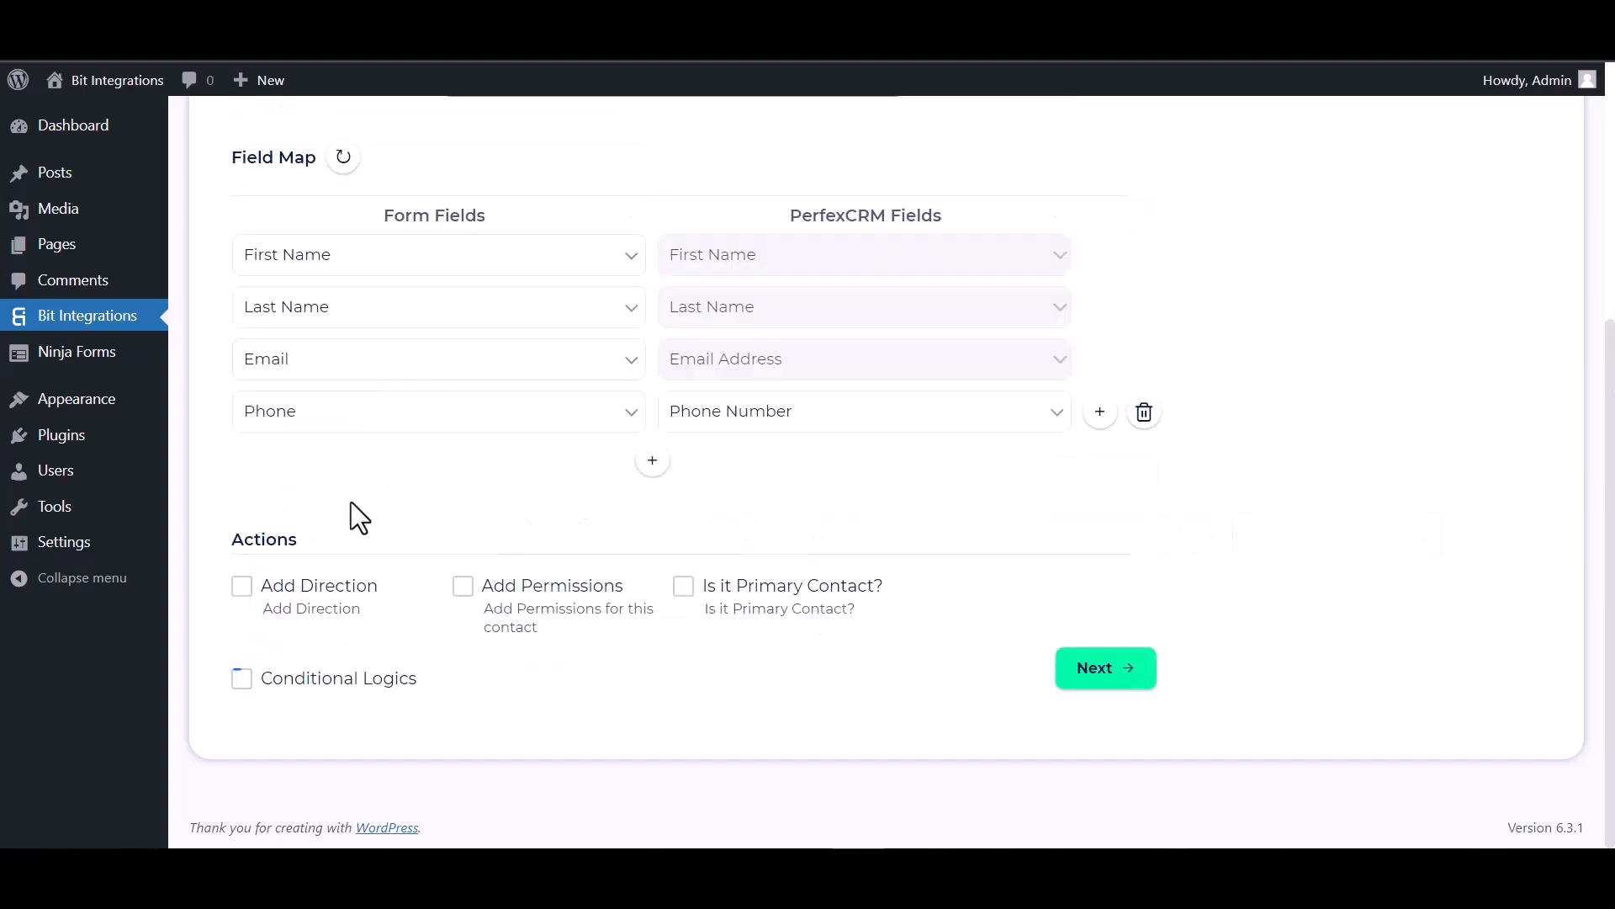
{"action": "left_click", "coordinate": [1121, 673]}
- Save the integration and enter 'Bit' and 'Integrations' as the form's first and last name
{"action": "left_click", "coordinate": [883, 395]}
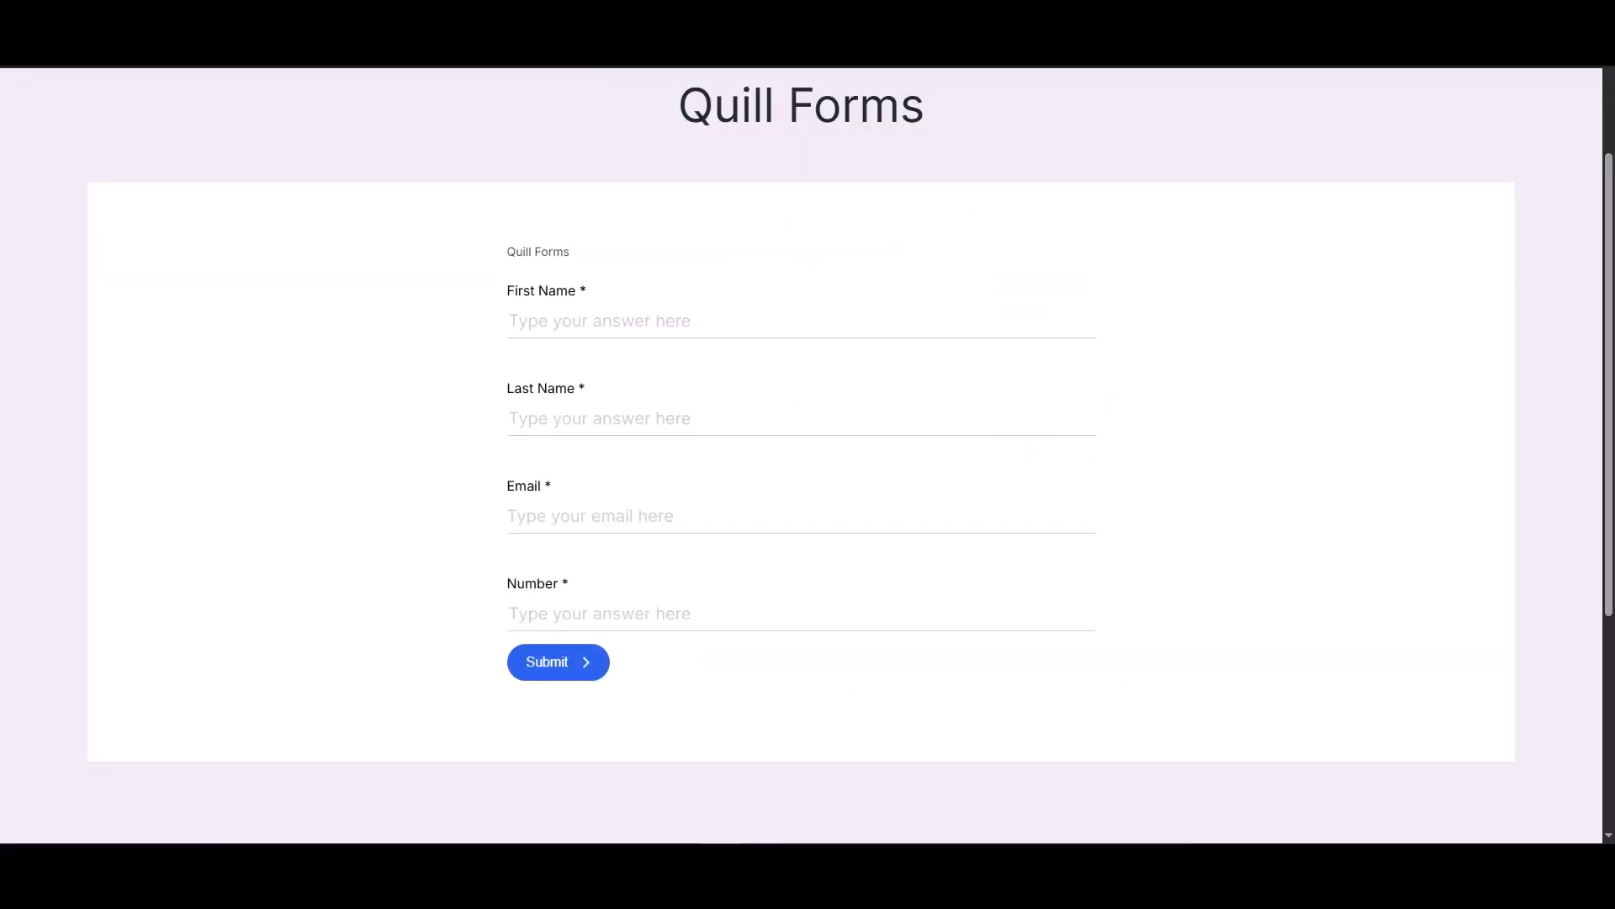
{"action": "left_click", "coordinate": [775, 318]}
{"action": "type", "text": "Bit"}
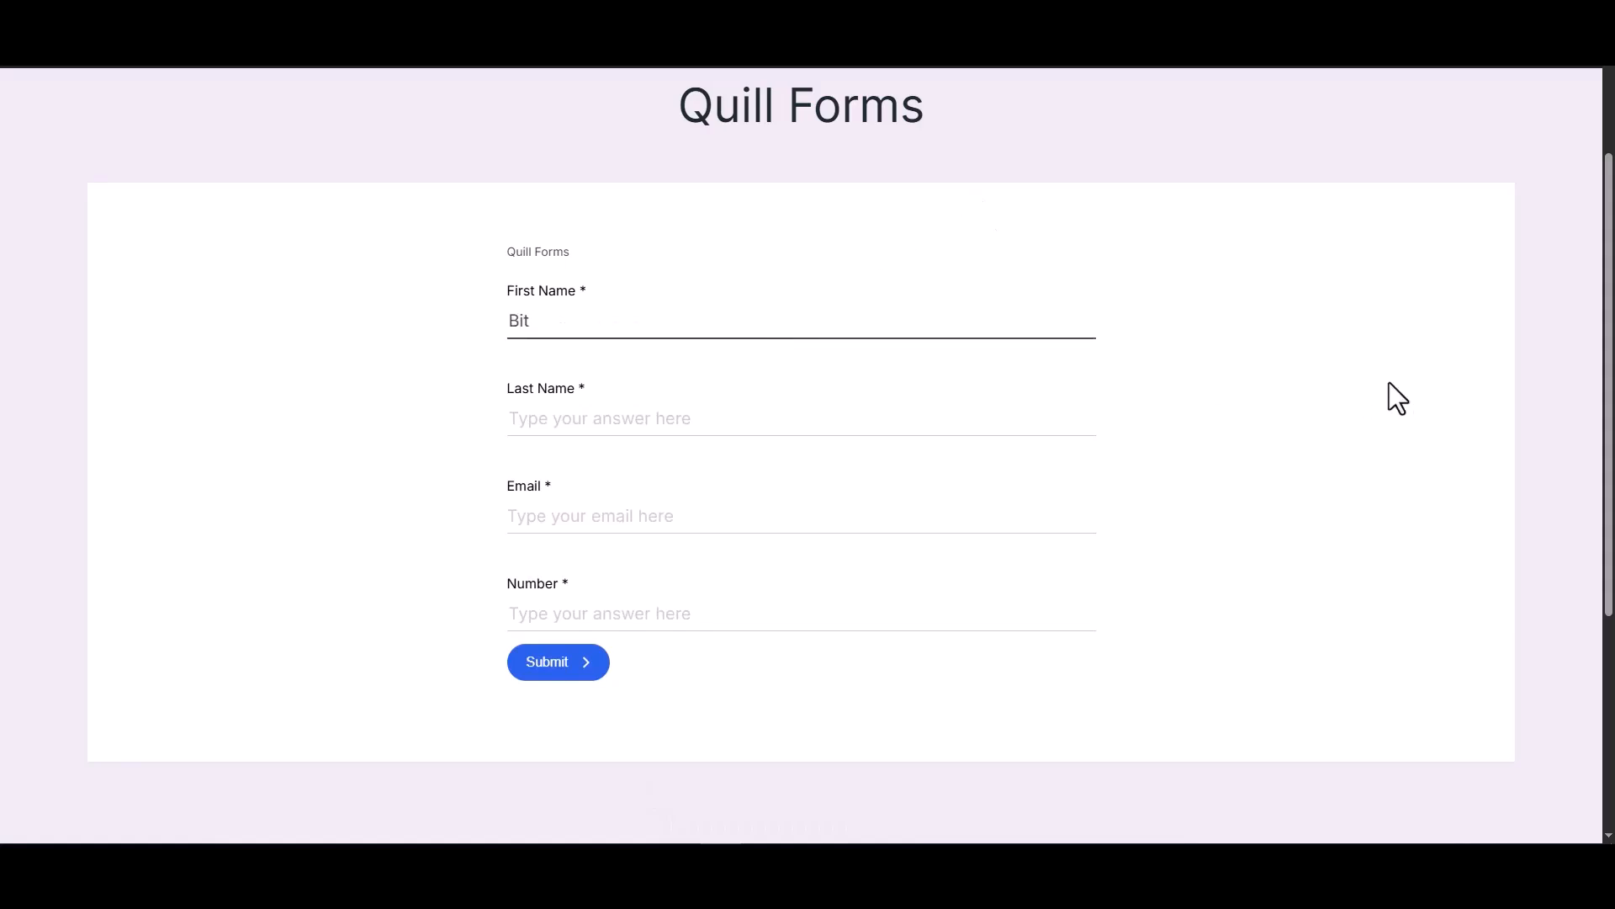
{"action": "left_click", "coordinate": [1073, 432]}
{"action": "type", "text": "Integrations"}
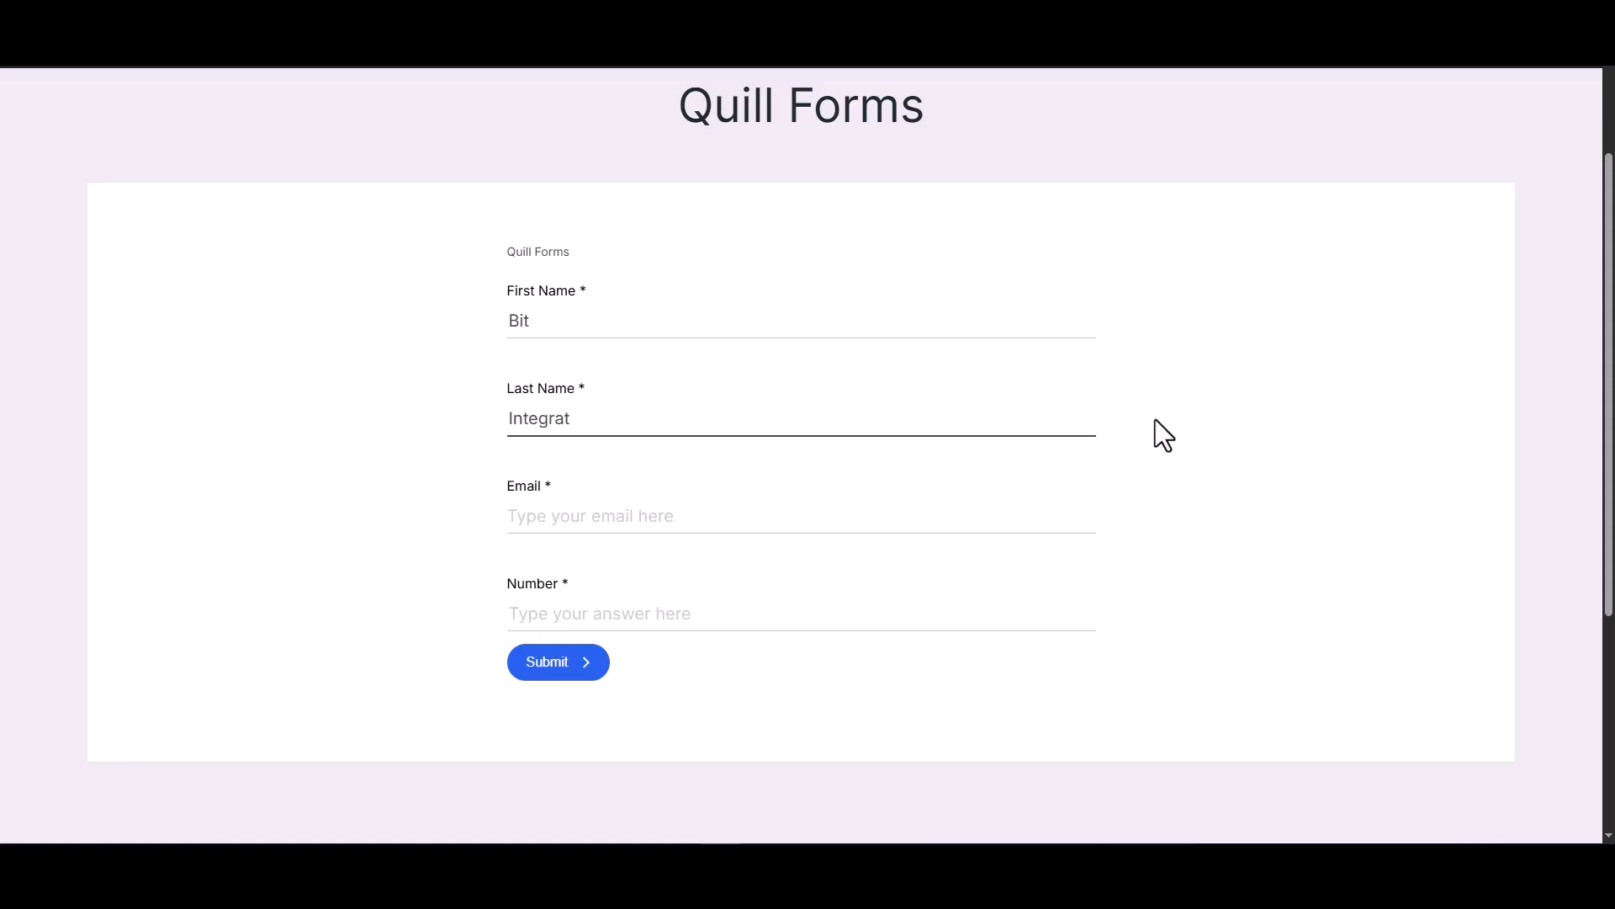
- Add a support e-mail and number 444555666, submit, and open Perfex's Customers list
{"action": "left_click", "coordinate": [1071, 510]}
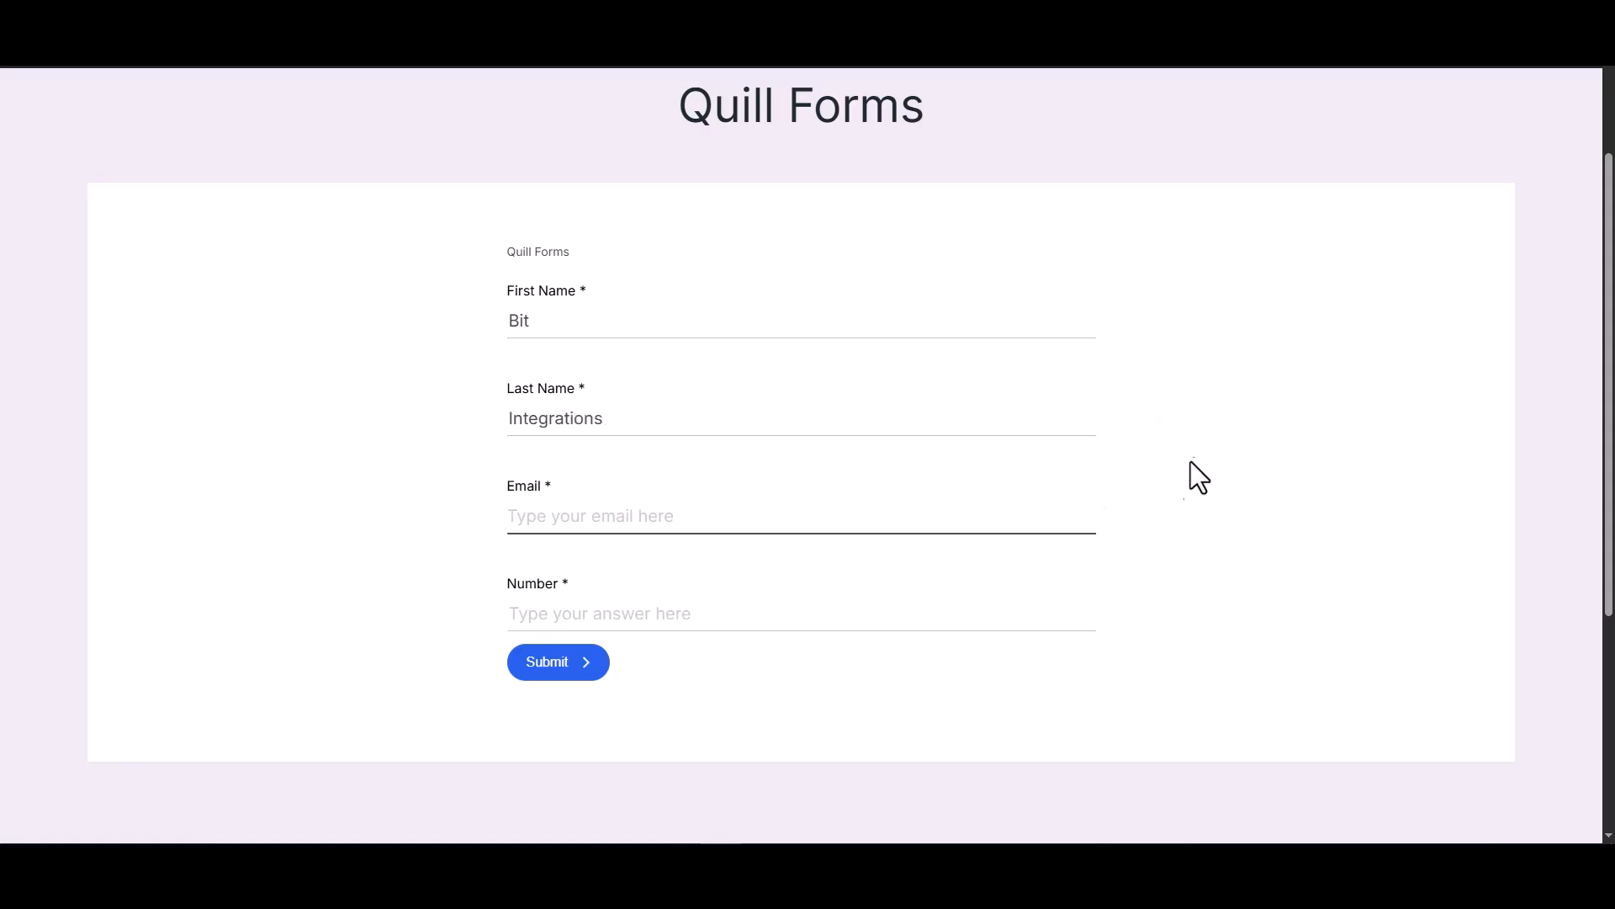
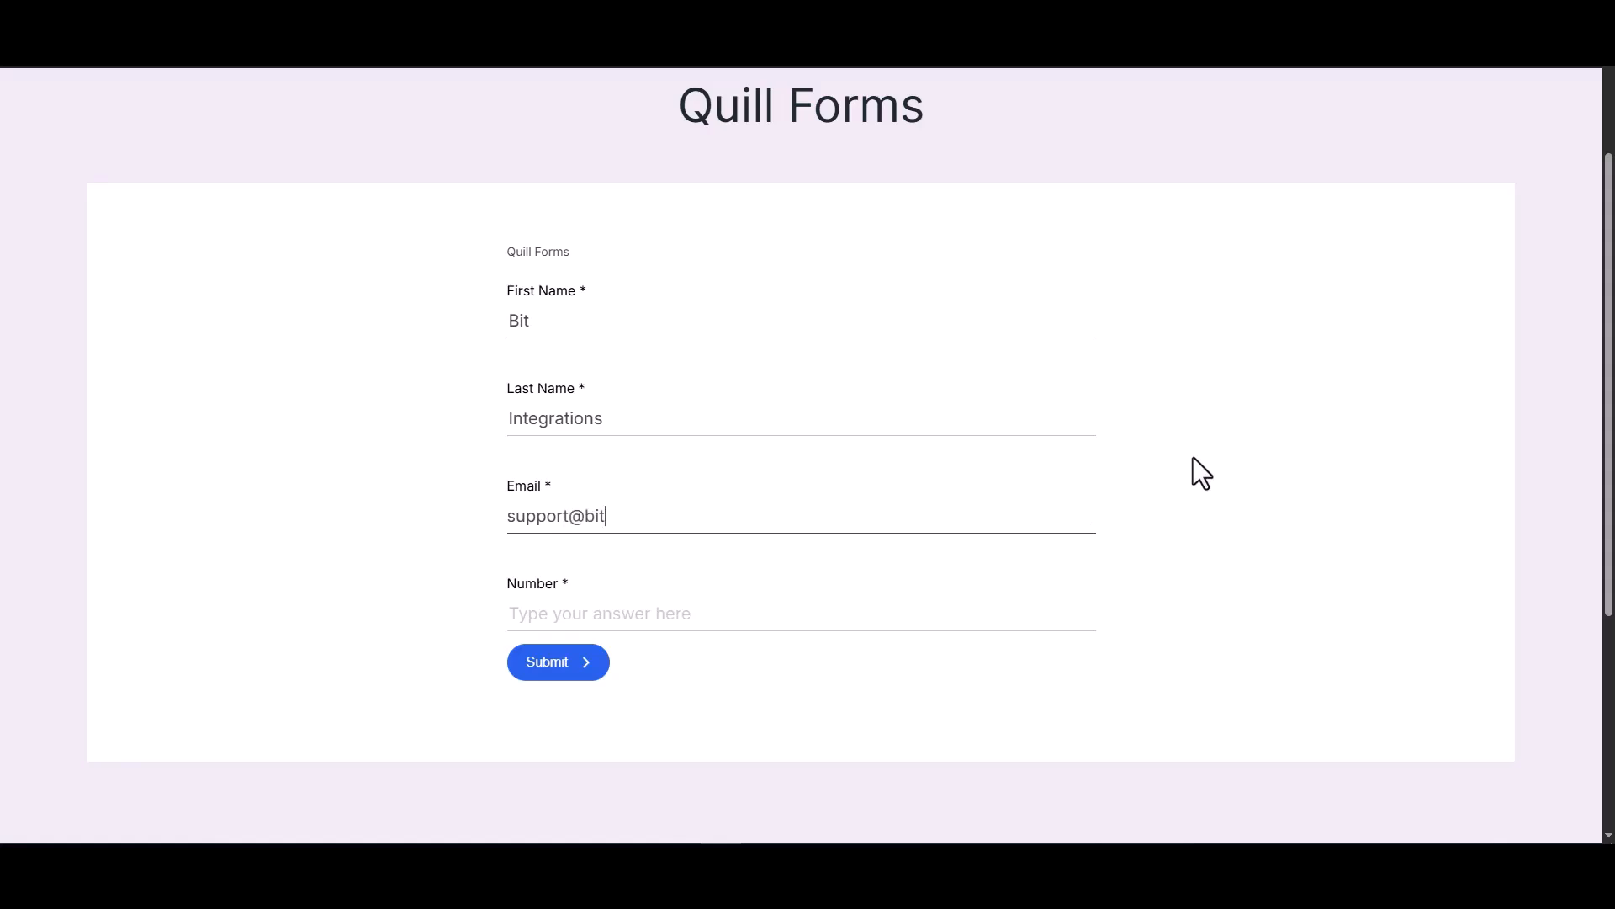
{"action": "left_click", "coordinate": [1026, 612]}
{"action": "type", "text": "444555666"}
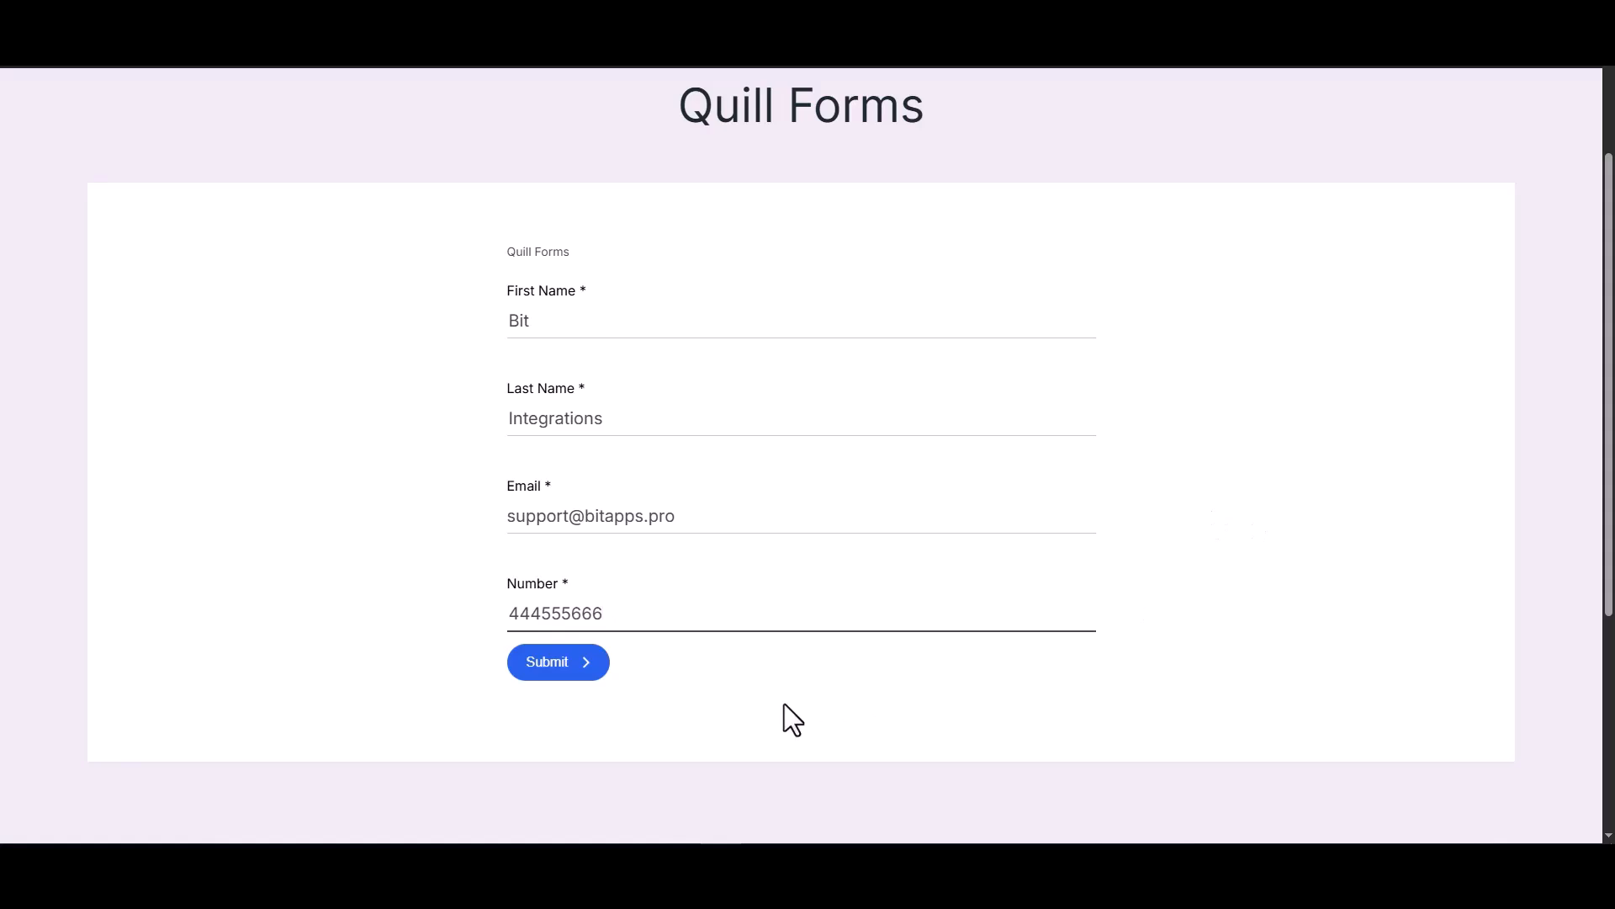
{"action": "left_click", "coordinate": [566, 678]}
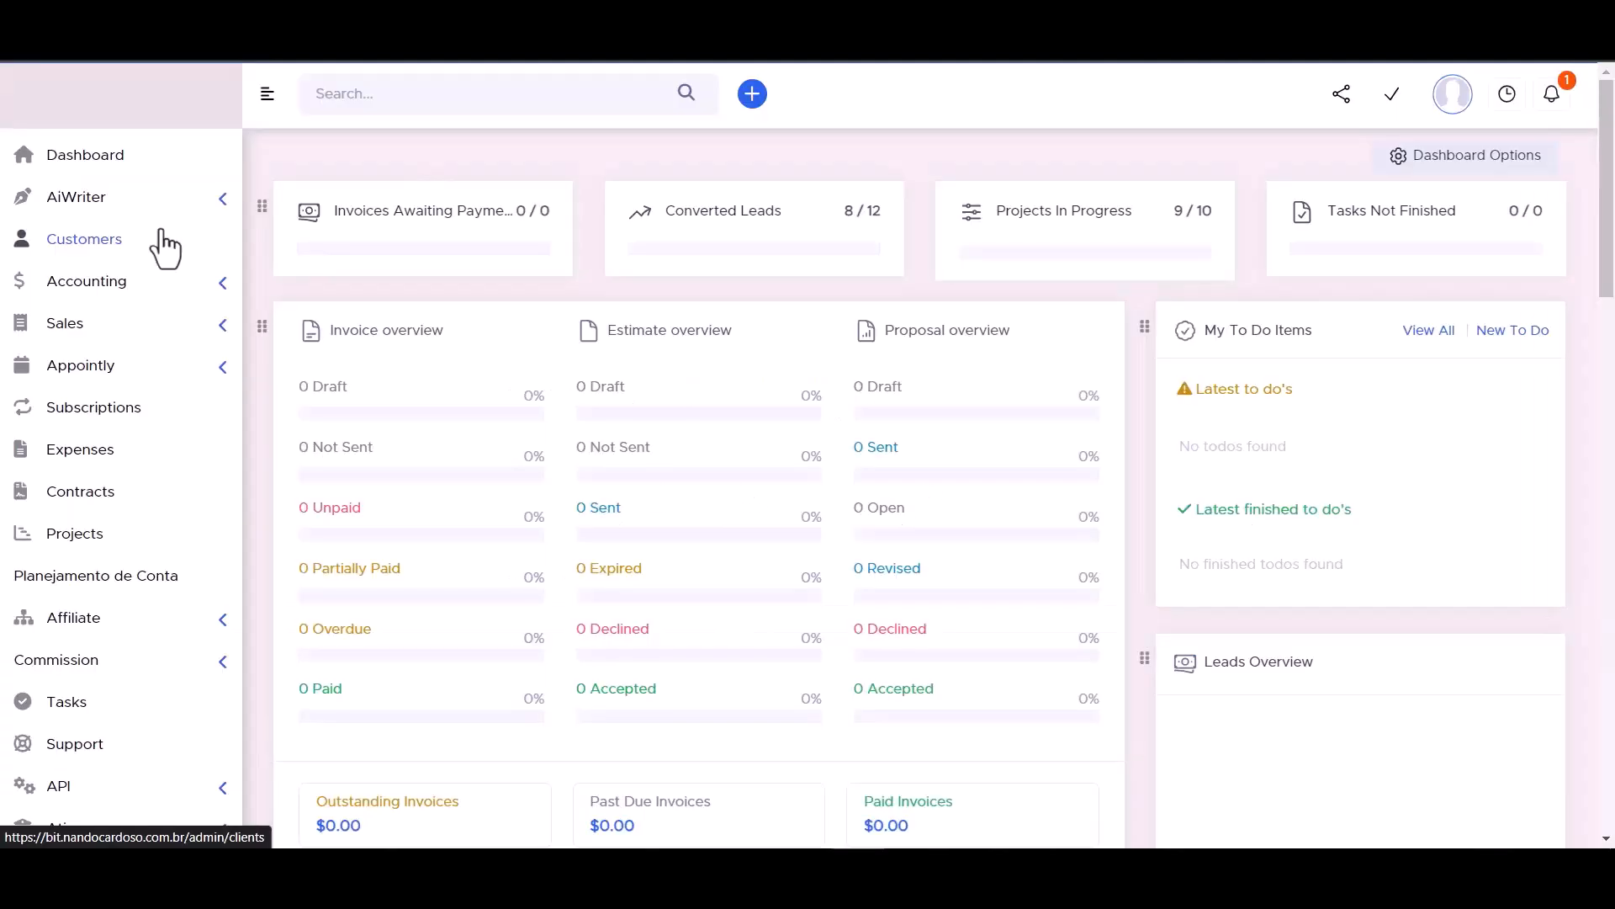
{"action": "left_click", "coordinate": [101, 231]}
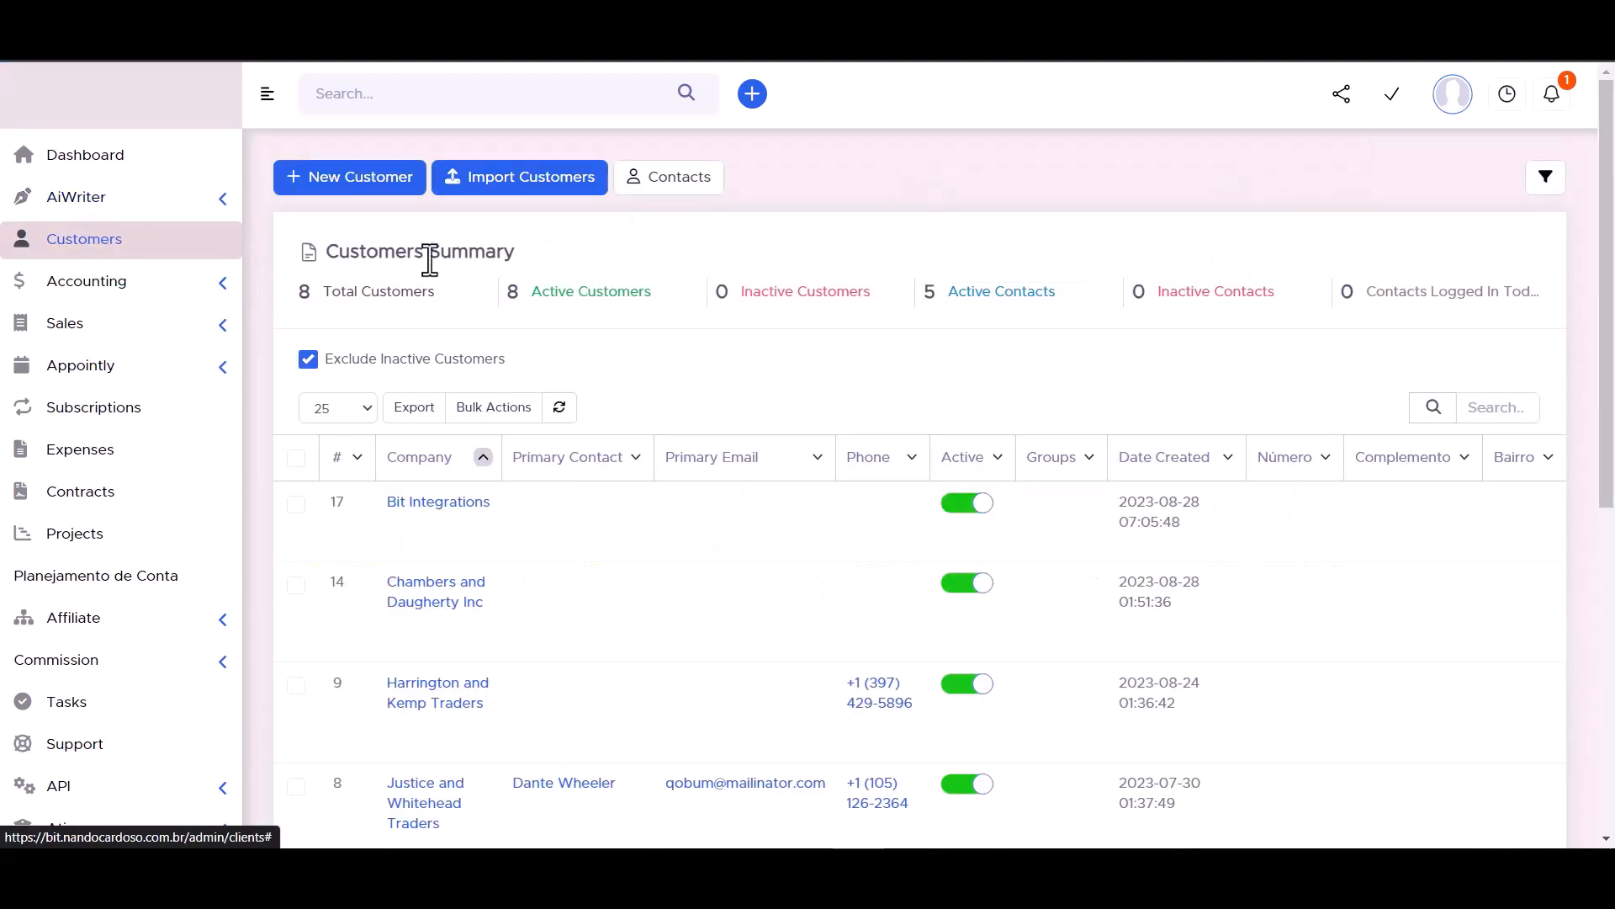
- Open the Bit Integrations customer's Contacts and view the new Bit Integrations contact's details
{"action": "left_click", "coordinate": [439, 505]}
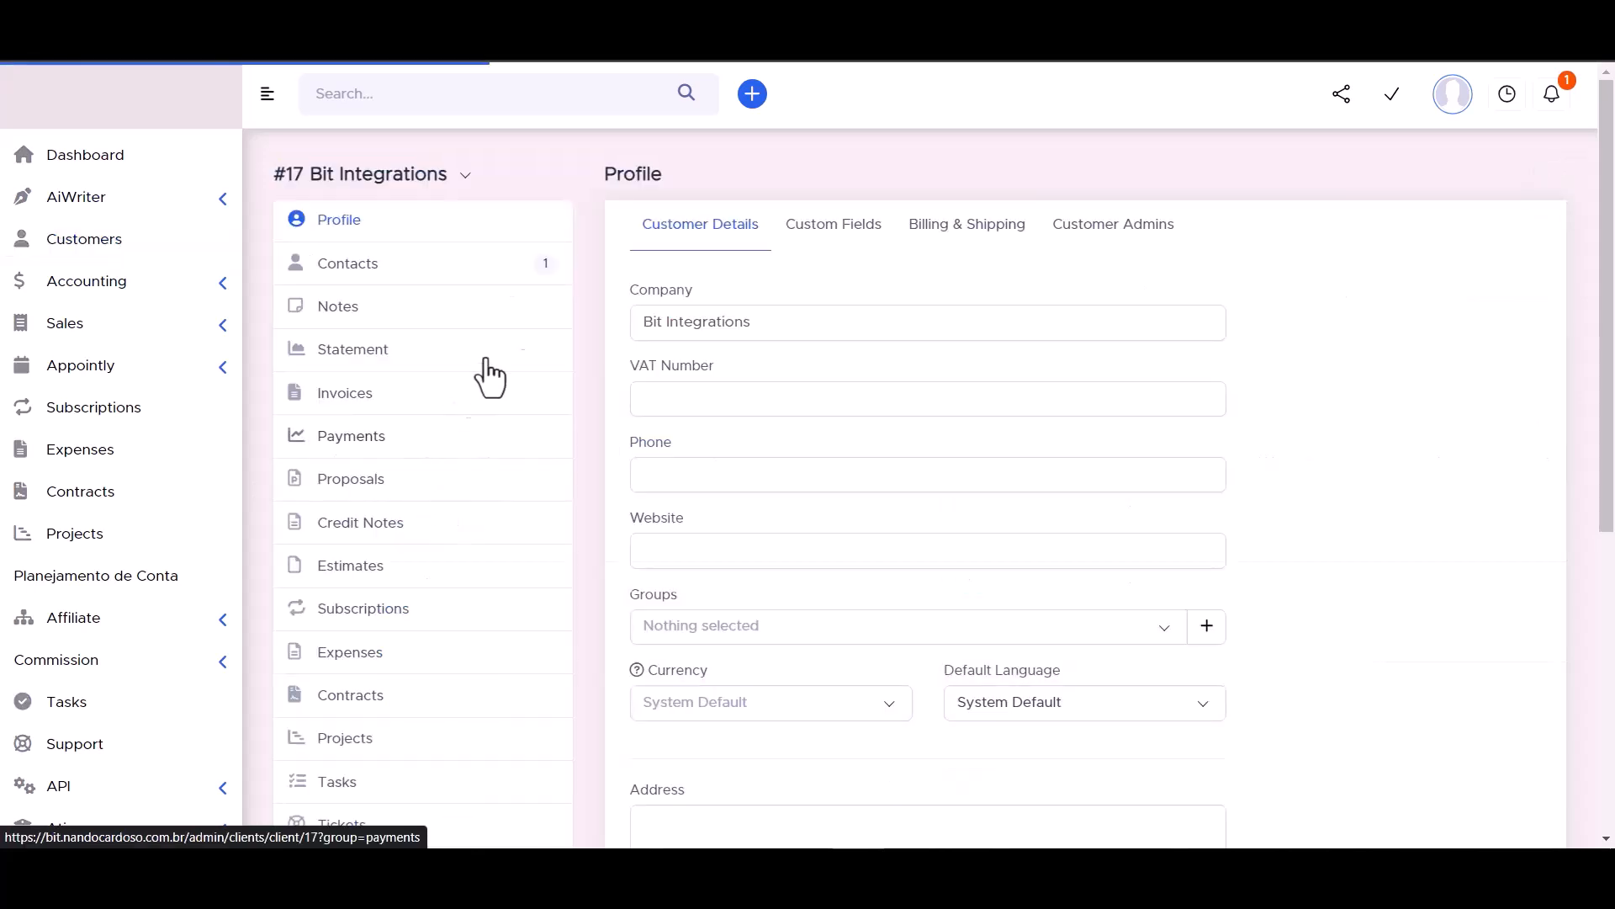
{"action": "left_click", "coordinate": [348, 270]}
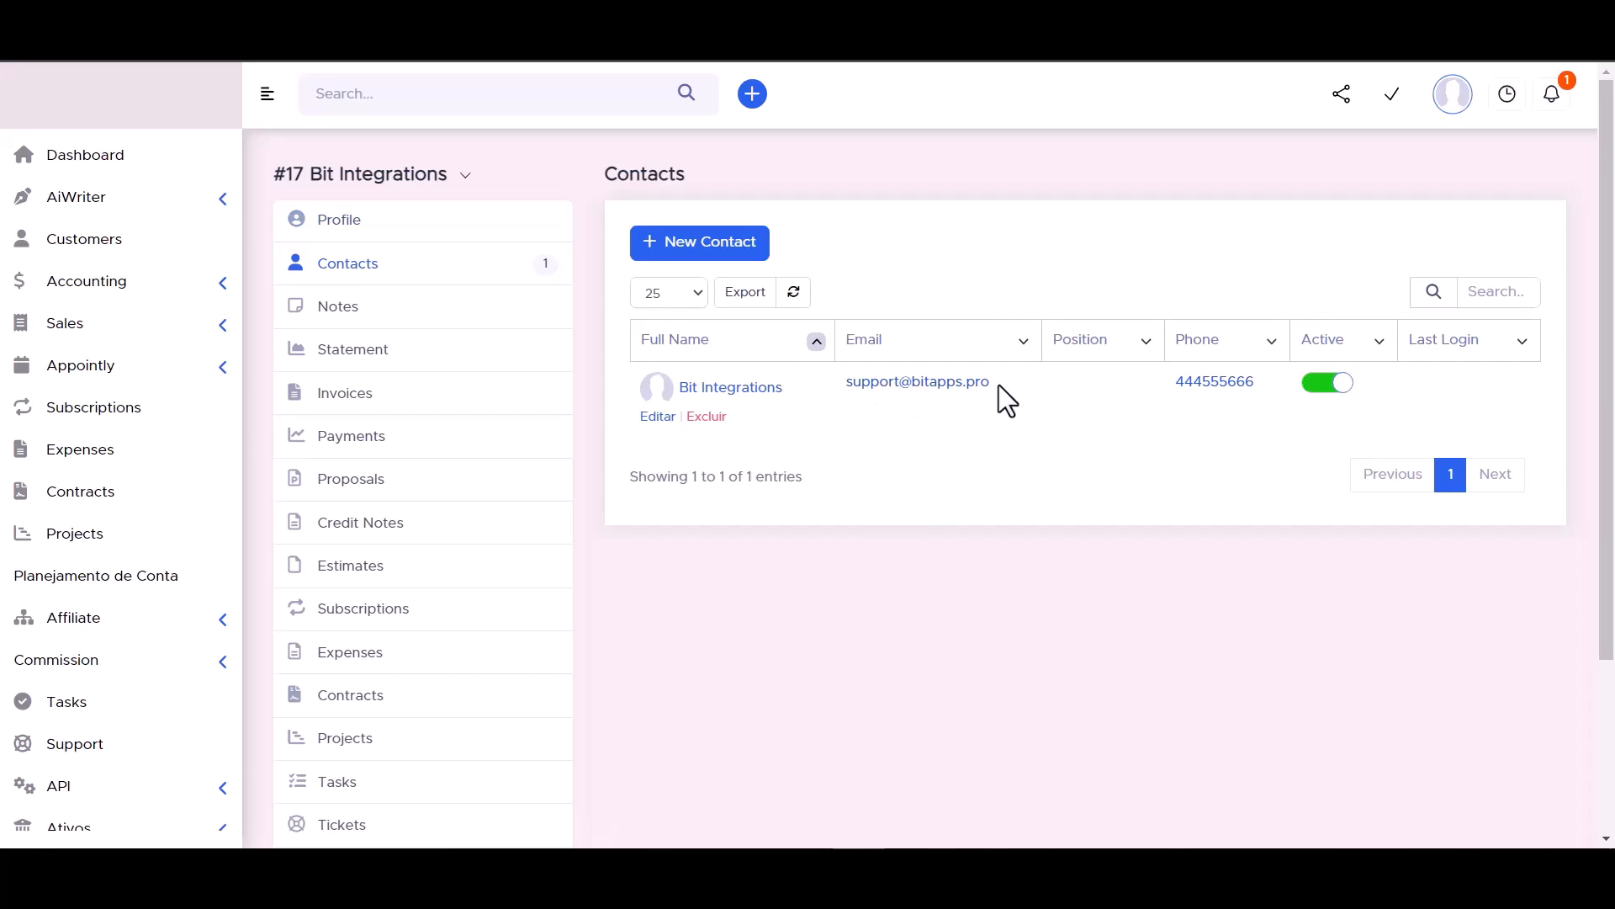
{"action": "left_click", "coordinate": [733, 388]}
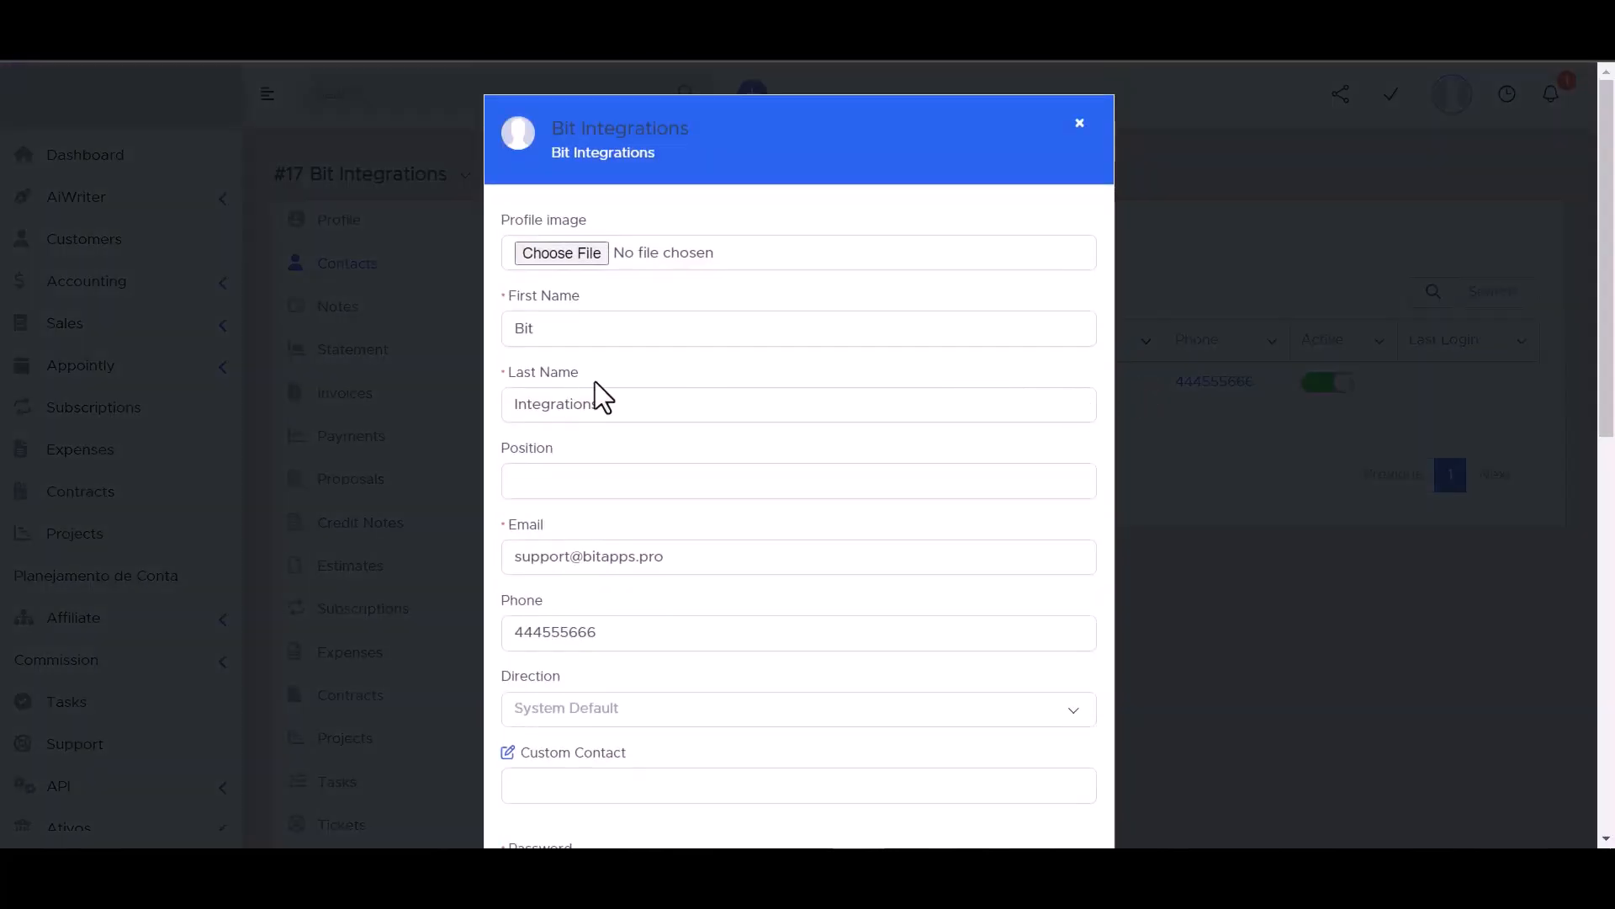
{"action": "scroll", "coordinate": [565, 385], "scroll_direction": "down", "scroll_amount": 2}
{"action": "scroll", "coordinate": [565, 396], "scroll_direction": "down", "scroll_amount": 1}
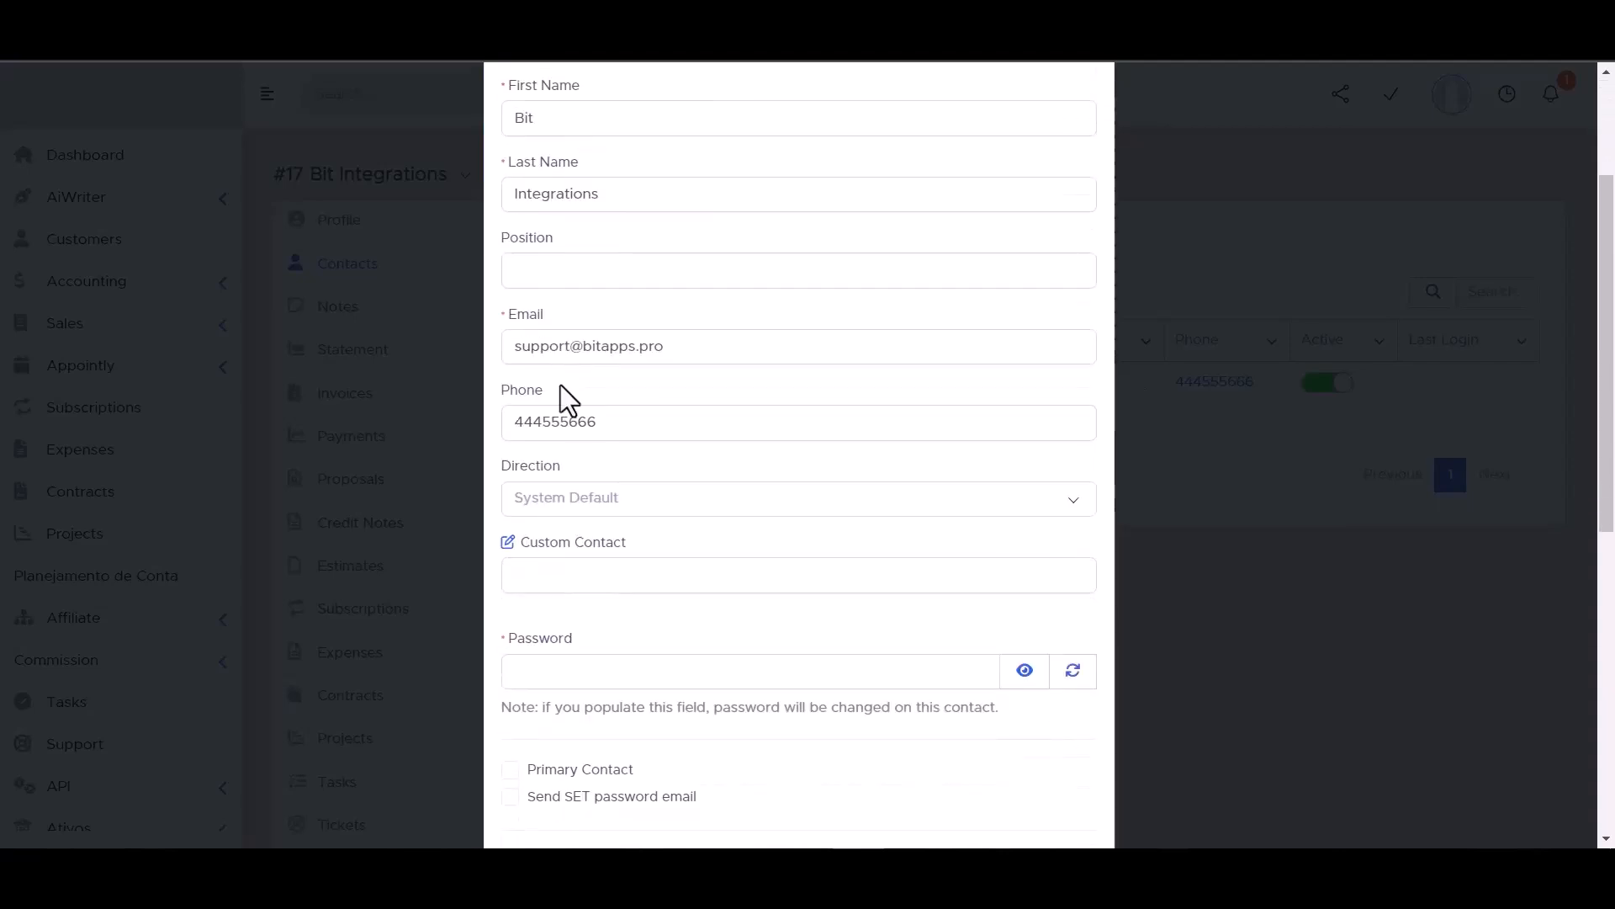
{"action": "scroll", "coordinate": [627, 539], "scroll_direction": "down", "scroll_amount": 1}
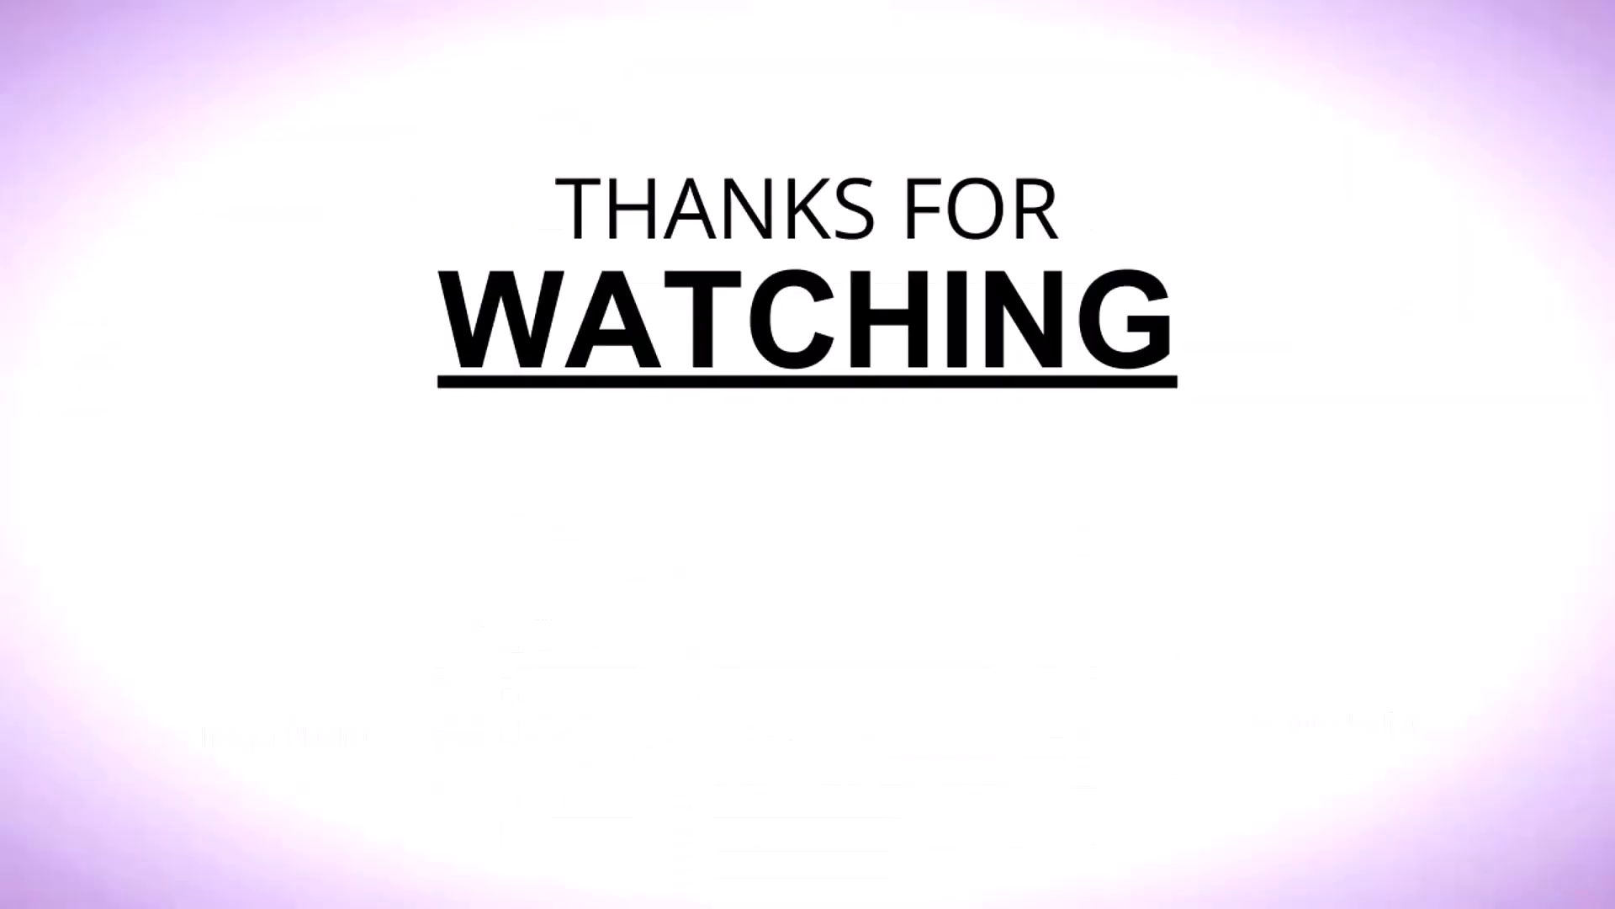